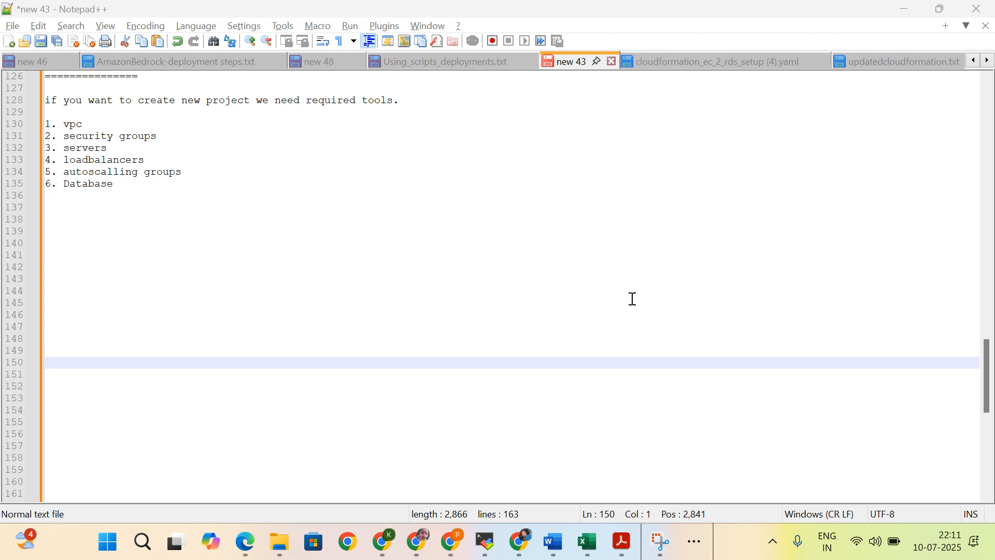
Step: Review the notes' list of tools required for a new project, from vpc and security groups through to Database
{"action": "left_click_drag", "start_coordinate": [132, 171], "coordinate": [32, 112]}
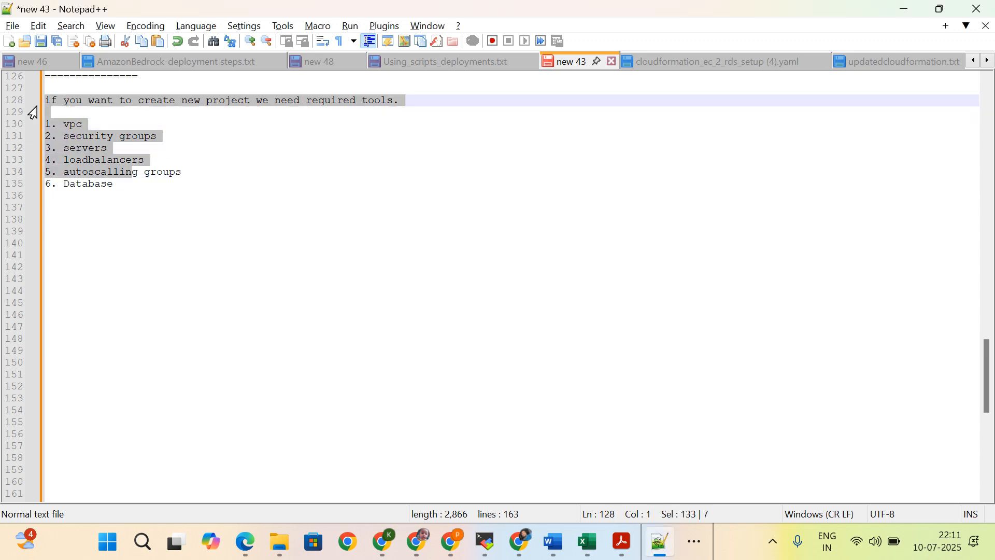
{"action": "left_click", "coordinate": [172, 198]}
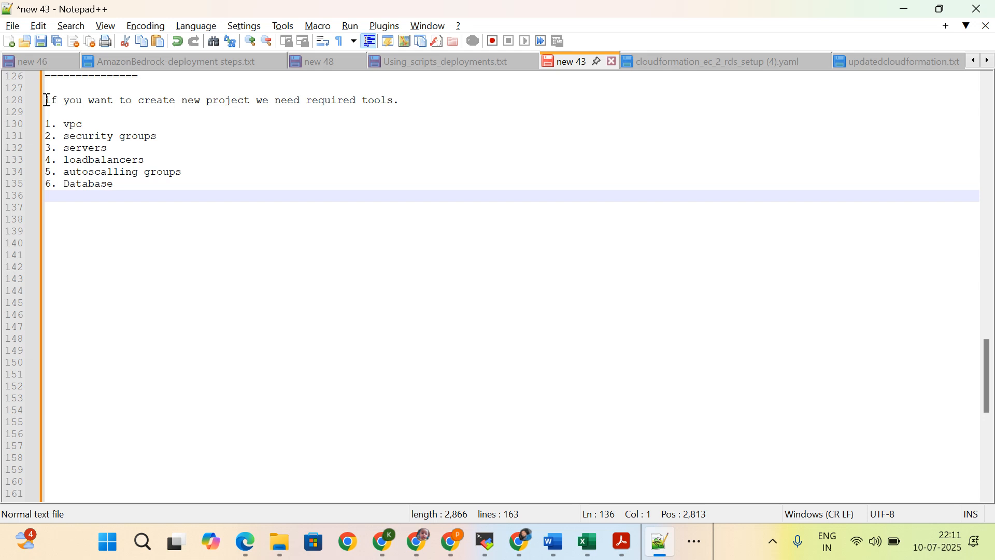
{"action": "double_click", "coordinate": [70, 125]}
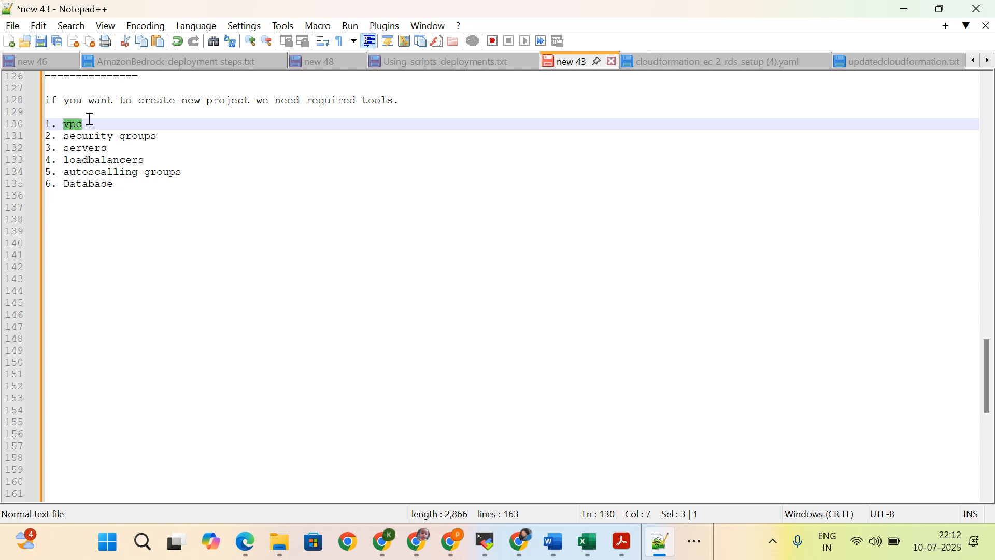
{"action": "double_click", "coordinate": [74, 137]}
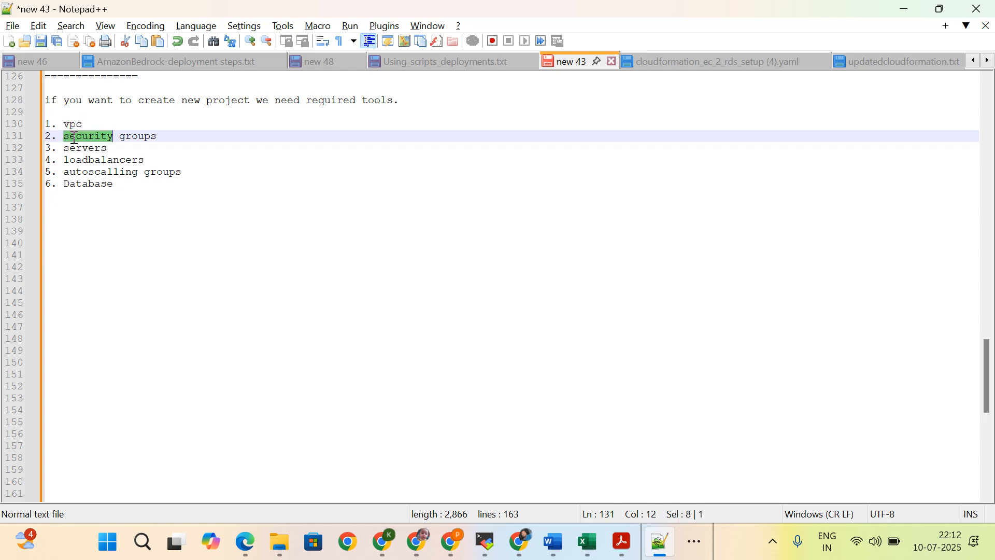
{"action": "double_click", "coordinate": [81, 148]}
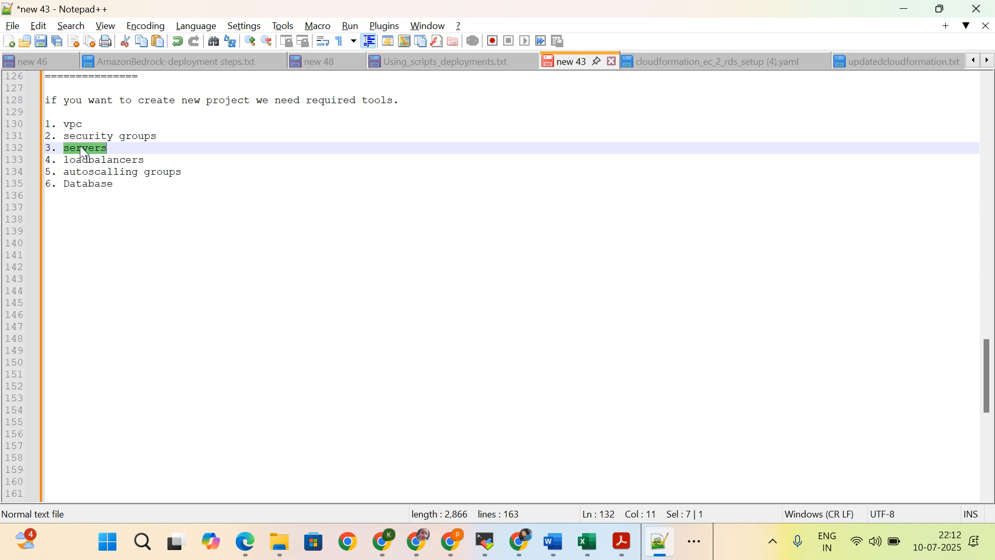
{"action": "double_click", "coordinate": [98, 161]}
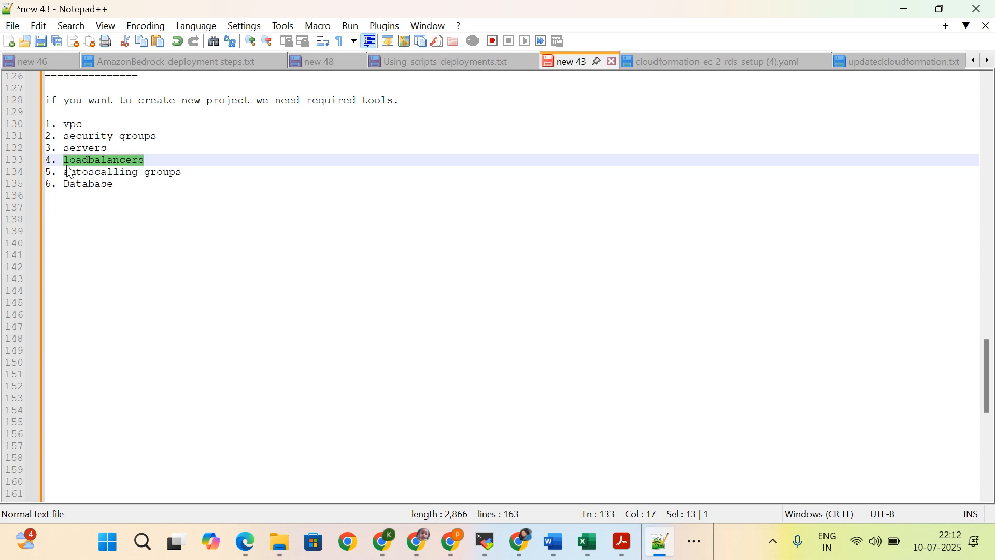
{"action": "double_click", "coordinate": [99, 189]}
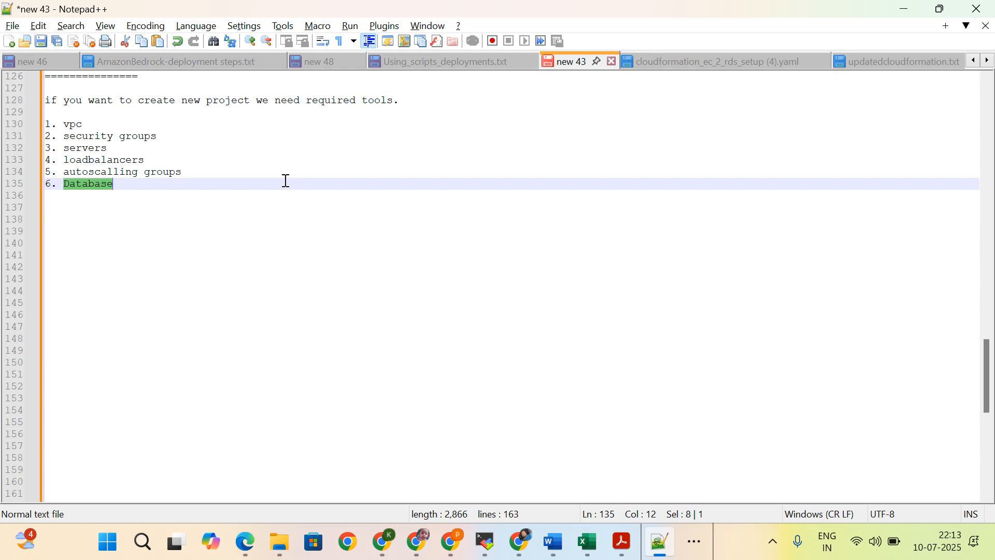
Step: Open updatedcloudformation.txt and examine the default key pair parameter and the MyVPC resource's name tag and CIDR block
{"action": "left_click", "coordinate": [866, 60]}
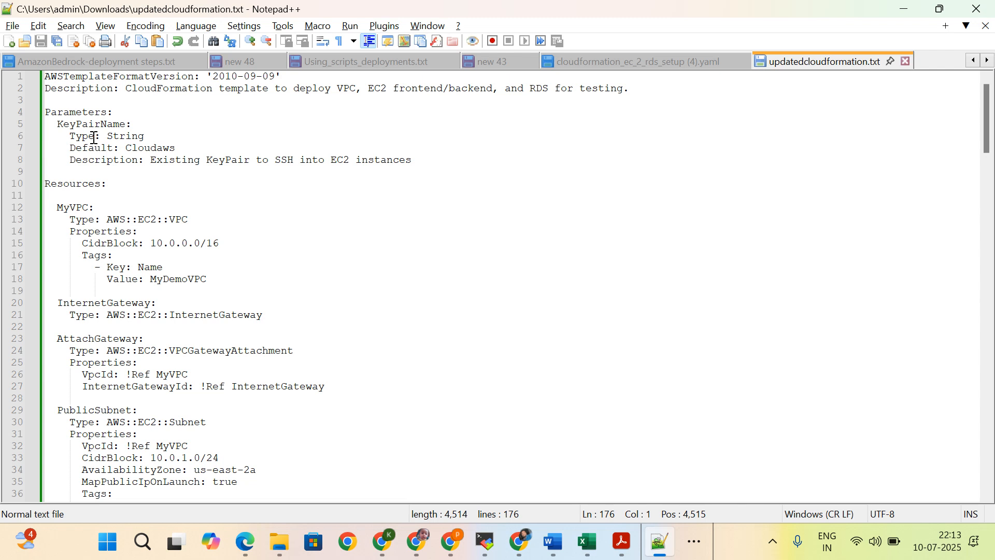
{"action": "double_click", "coordinate": [158, 149]}
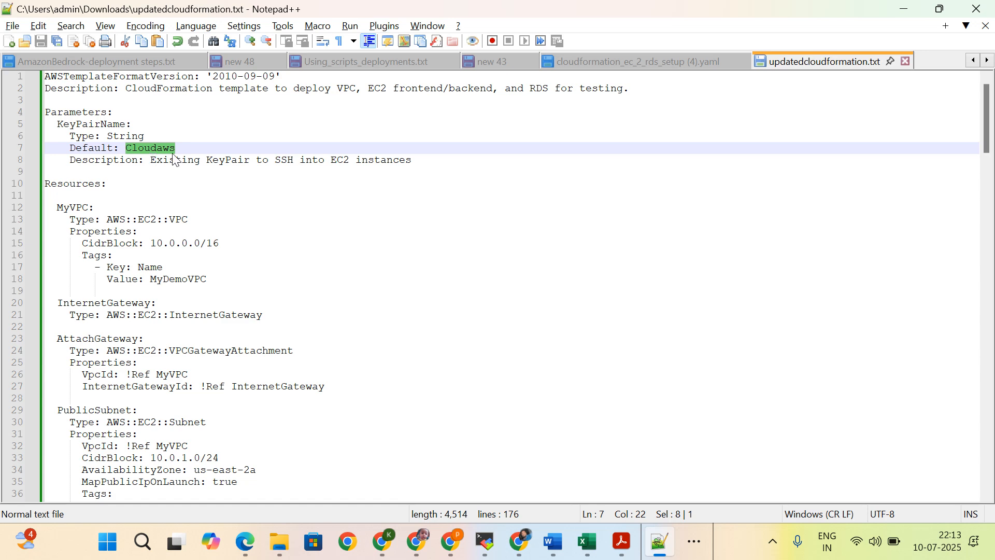
{"action": "scroll", "coordinate": [179, 189], "scroll_direction": "down", "scroll_amount": 1}
{"action": "scroll", "coordinate": [179, 189], "scroll_direction": "down", "scroll_amount": 2}
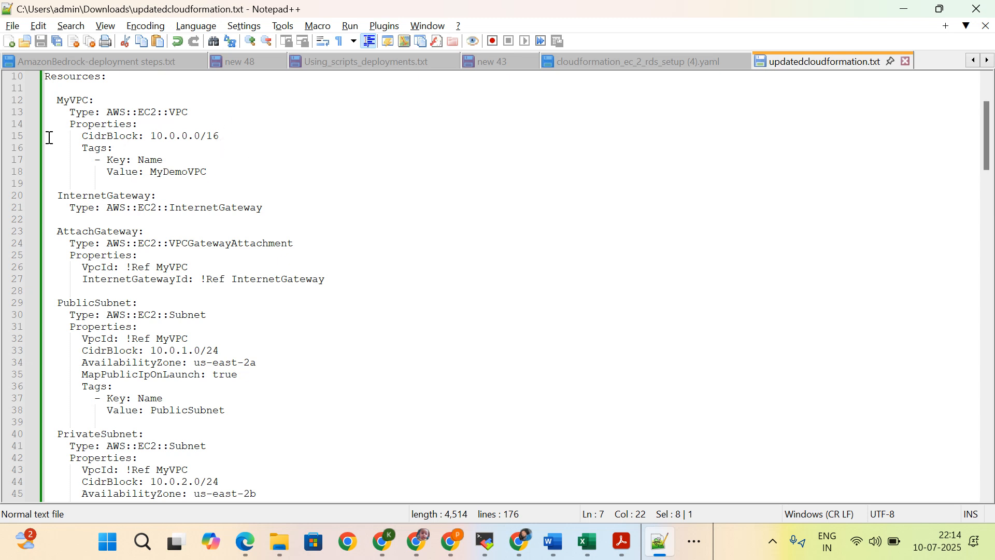
{"action": "double_click", "coordinate": [180, 173]}
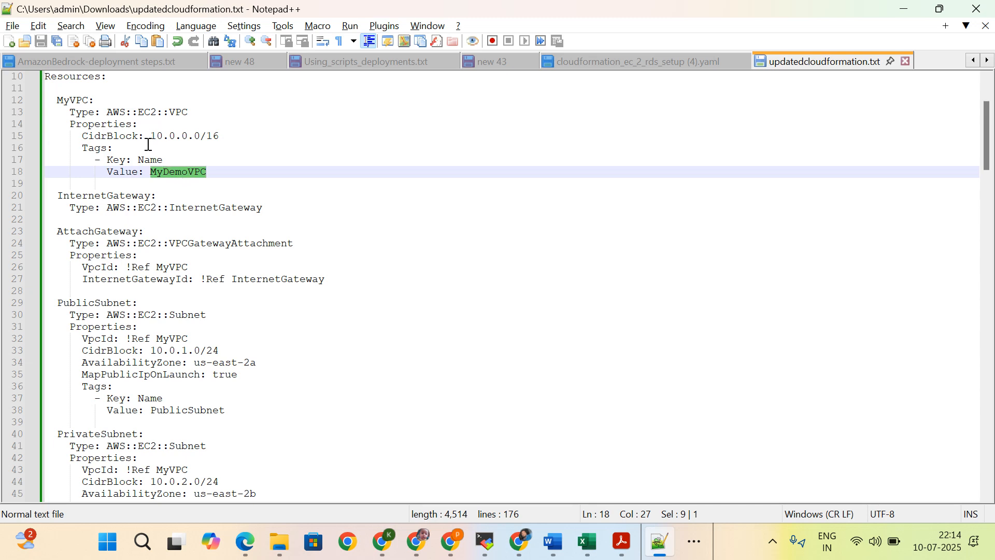
{"action": "left_click", "coordinate": [218, 138]}
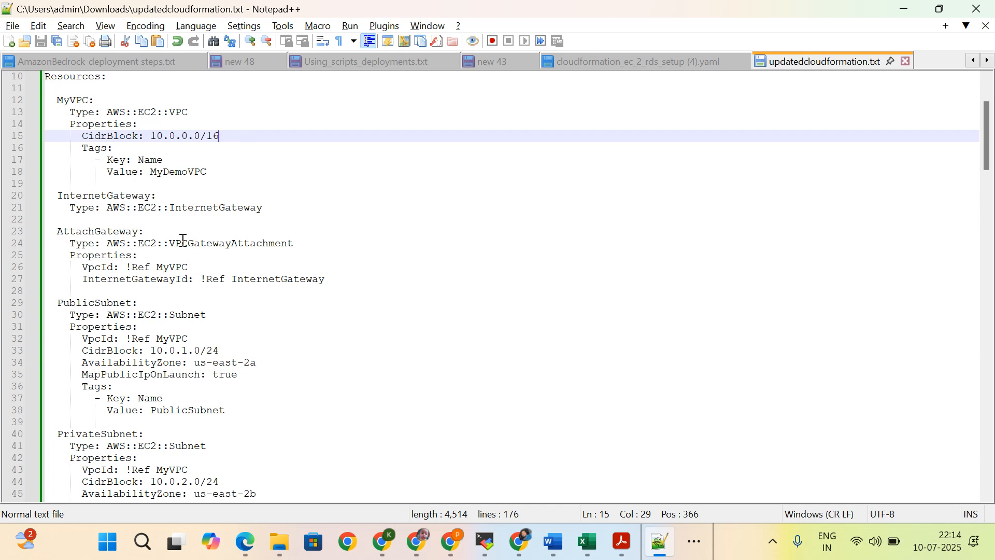
Step: Examine the InternetGateway and AttachGateway resources in the CloudFormation template
{"action": "double_click", "coordinate": [101, 198]}
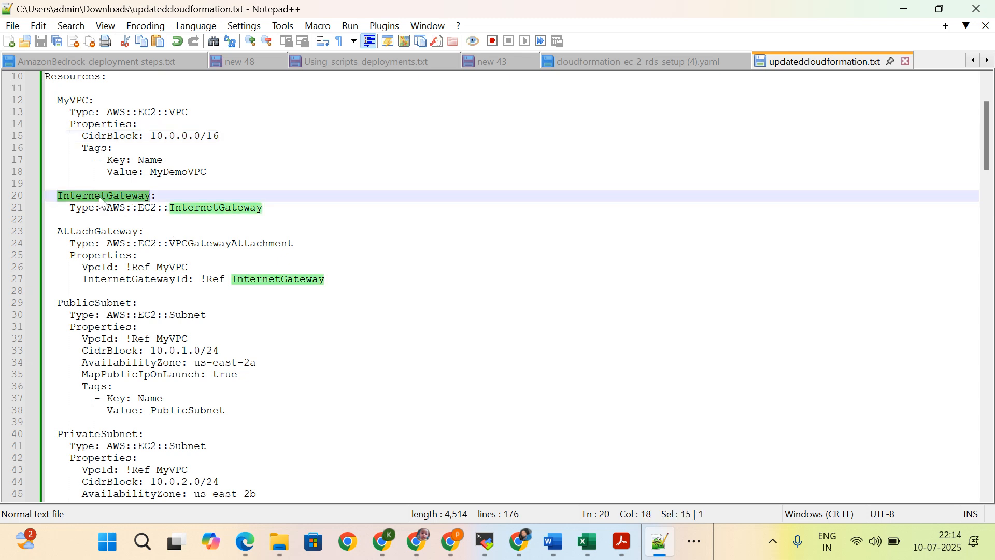
{"action": "scroll", "coordinate": [266, 219], "scroll_direction": "down", "scroll_amount": 1}
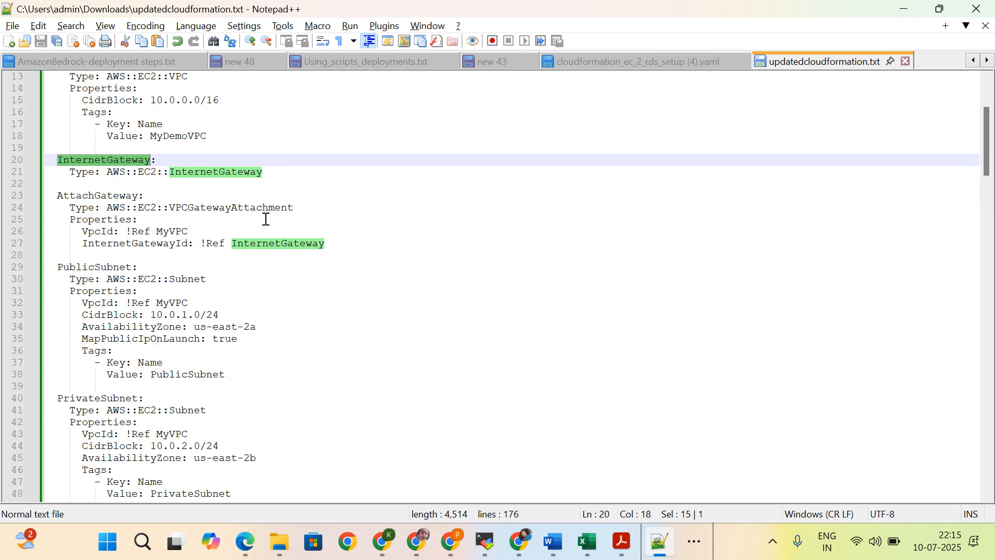
{"action": "double_click", "coordinate": [92, 198]}
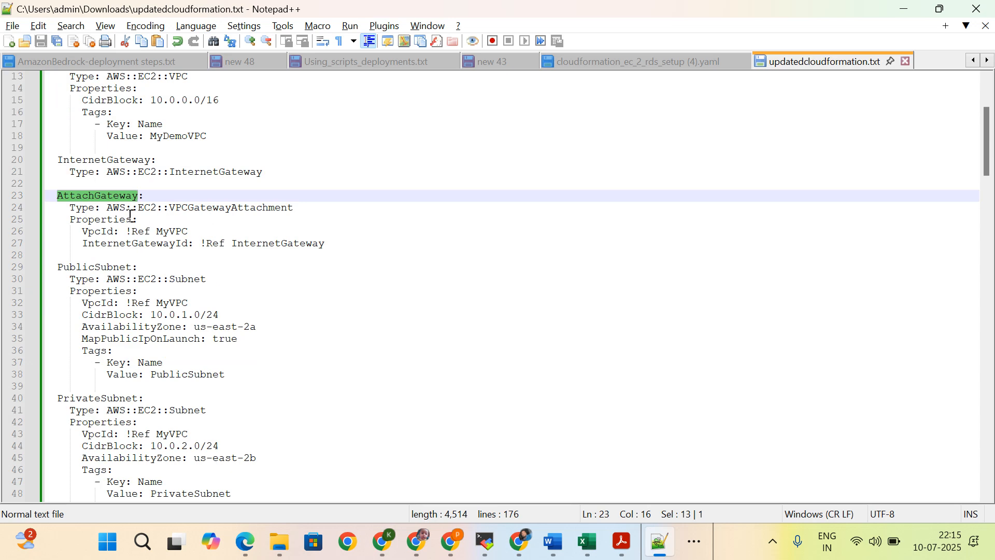
{"action": "scroll", "coordinate": [166, 246], "scroll_direction": "down", "scroll_amount": 1}
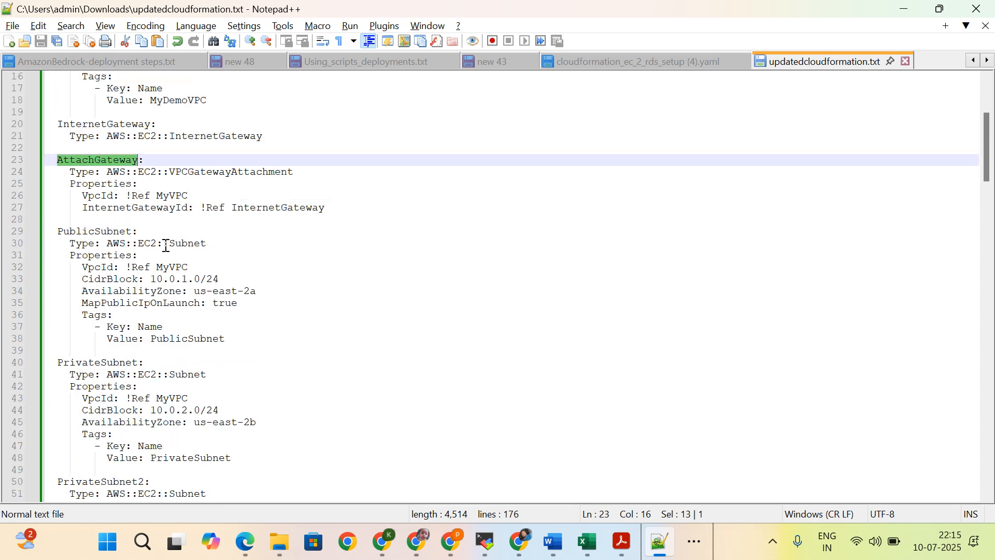
Step: Examine the PublicSubnet, PrivateSubnet and PrivateSubnet2 definitions, comparing their CIDR blocks and availability zones
{"action": "double_click", "coordinate": [85, 236]}
{"action": "scroll", "coordinate": [182, 274], "scroll_direction": "down", "scroll_amount": 4}
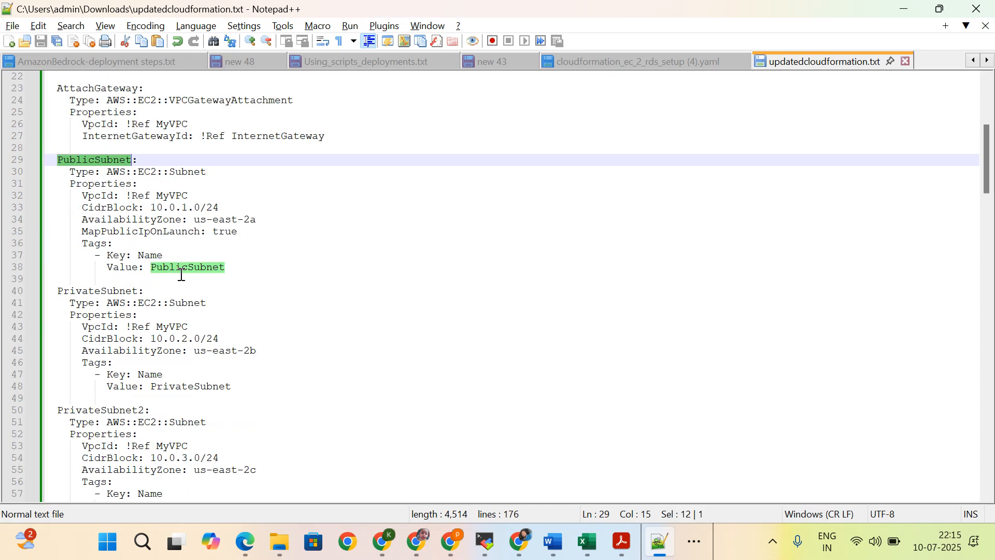
{"action": "left_click", "coordinate": [108, 224]}
{"action": "double_click", "coordinate": [109, 223]}
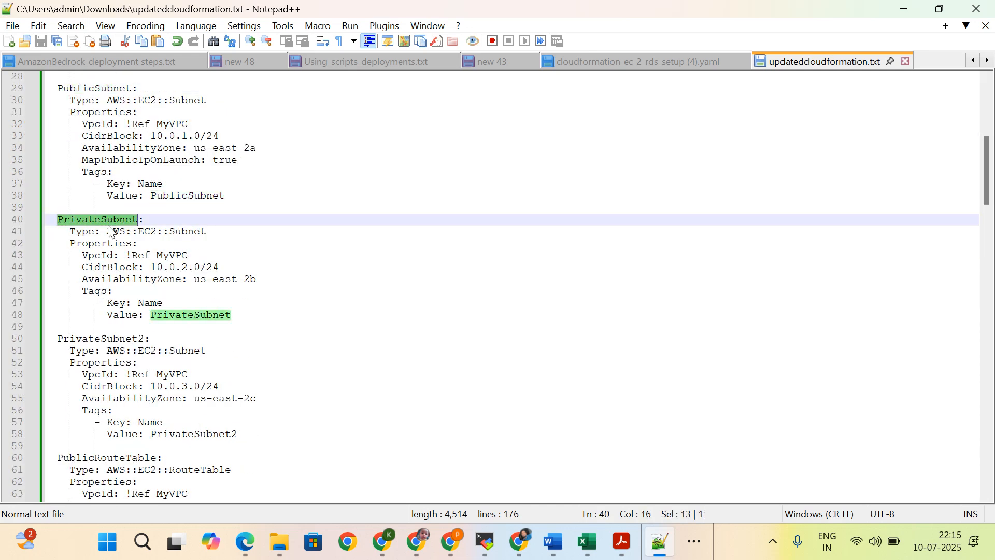
{"action": "scroll", "coordinate": [263, 323], "scroll_direction": "up", "scroll_amount": 5}
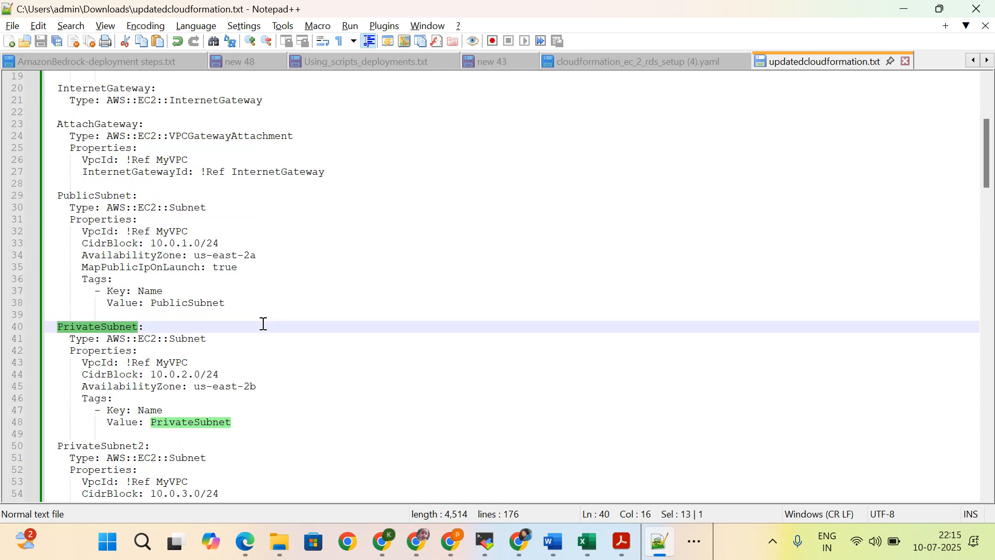
{"action": "scroll", "coordinate": [264, 323], "scroll_direction": "down", "scroll_amount": 1}
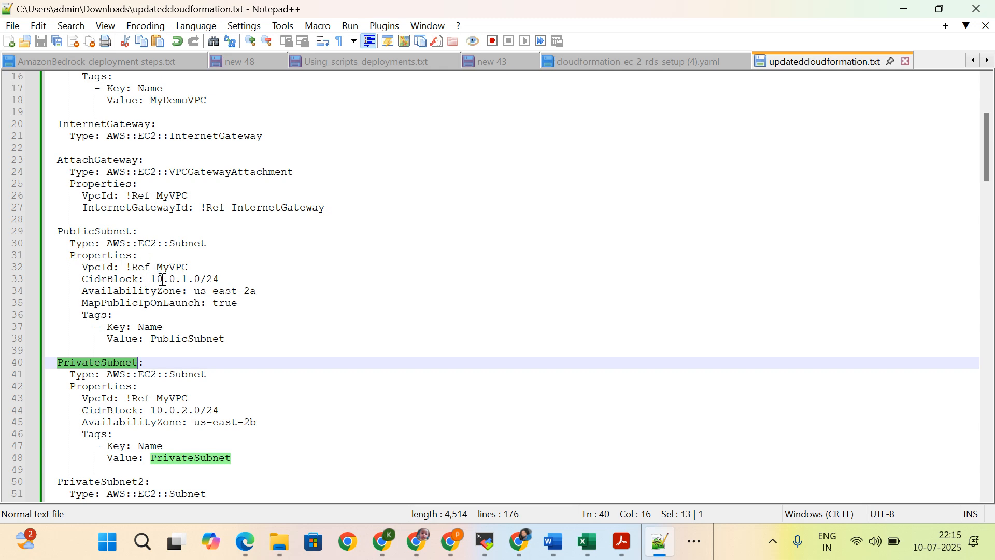
{"action": "scroll", "coordinate": [158, 280], "scroll_direction": "down", "scroll_amount": 4}
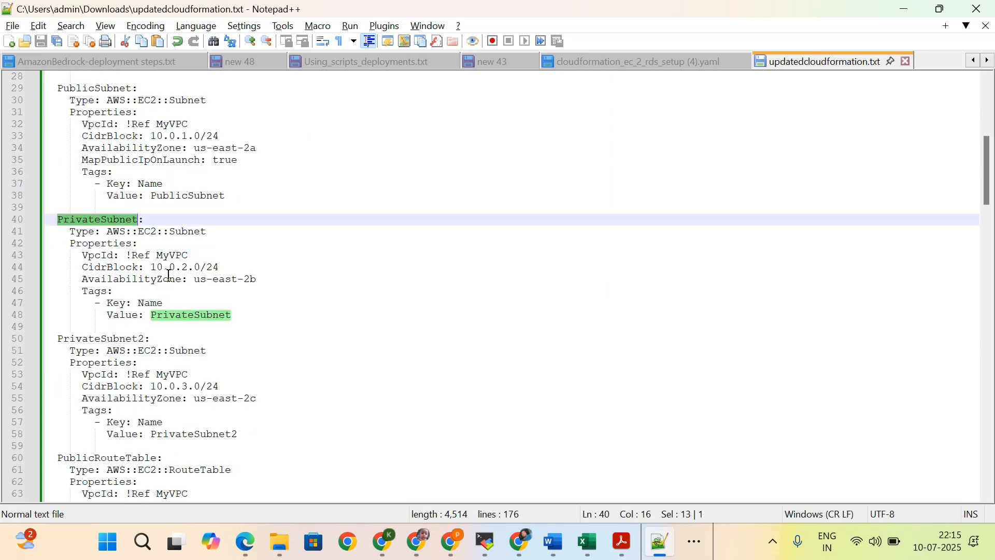
{"action": "scroll", "coordinate": [168, 275], "scroll_direction": "down", "scroll_amount": 1}
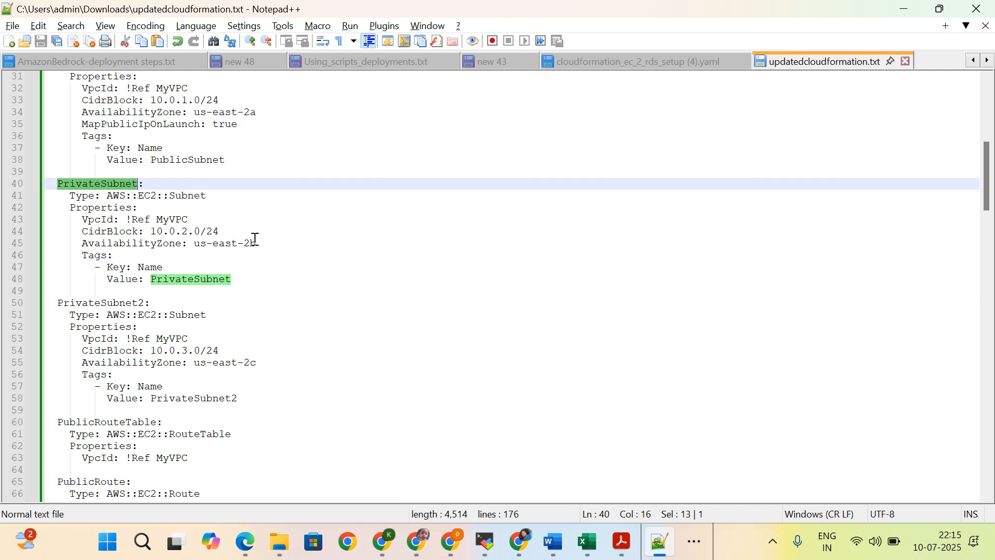
{"action": "double_click", "coordinate": [222, 244]}
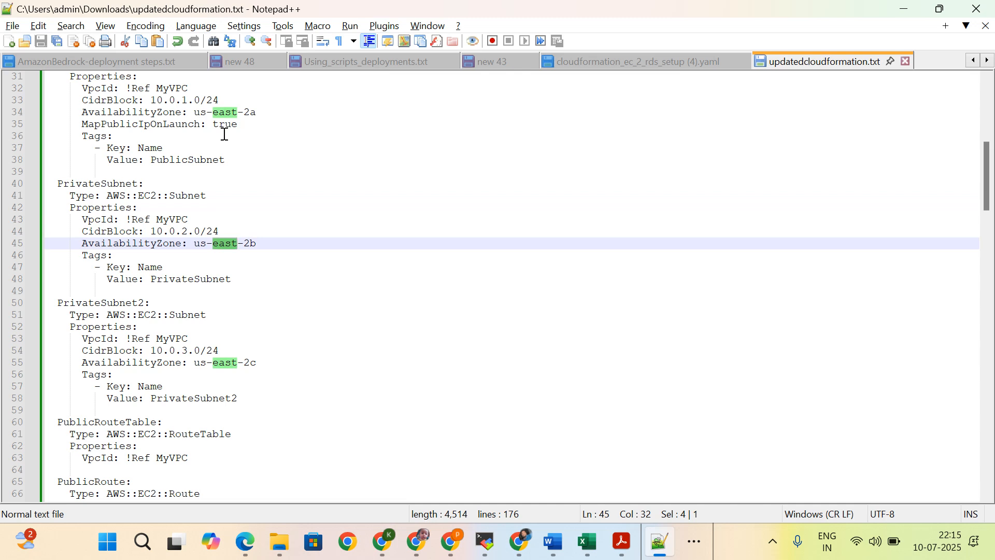
{"action": "scroll", "coordinate": [223, 134], "scroll_direction": "down", "scroll_amount": 2}
{"action": "left_click", "coordinate": [95, 231]}
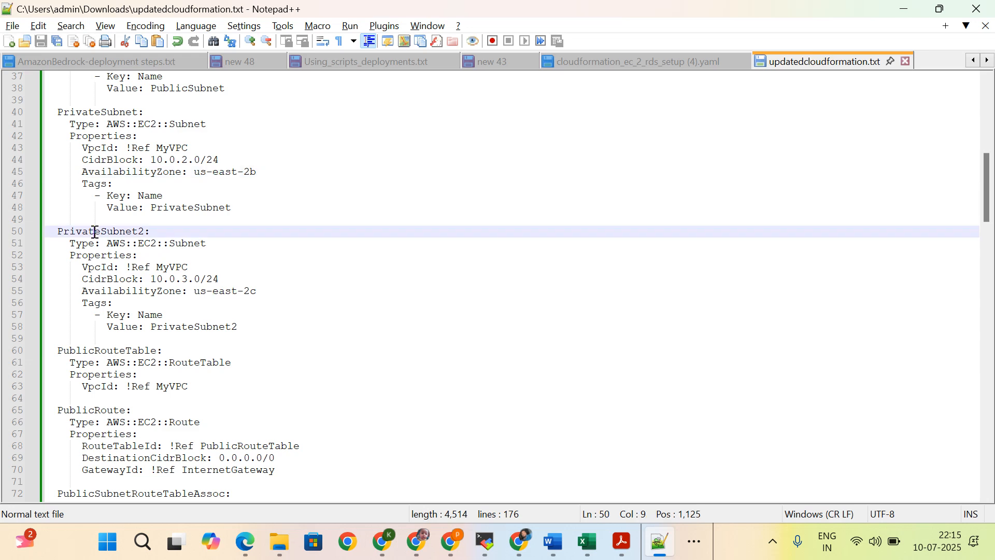
{"action": "double_click", "coordinate": [95, 231]}
Step: Examine the PublicRouteTable resource and where the public route and subnet association reference it
{"action": "scroll", "coordinate": [120, 283], "scroll_direction": "down", "scroll_amount": 2}
{"action": "scroll", "coordinate": [176, 285], "scroll_direction": "down", "scroll_amount": 1}
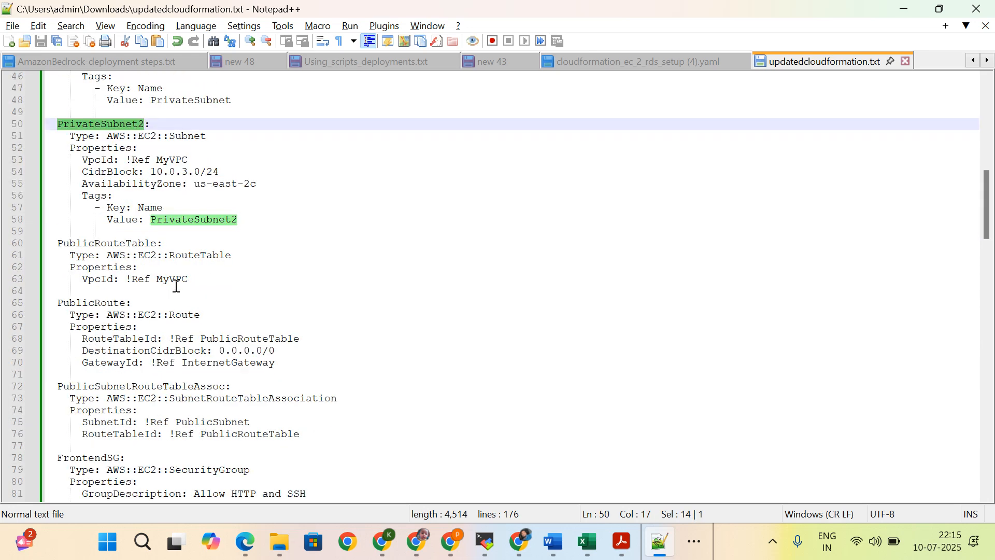
{"action": "double_click", "coordinate": [126, 243]}
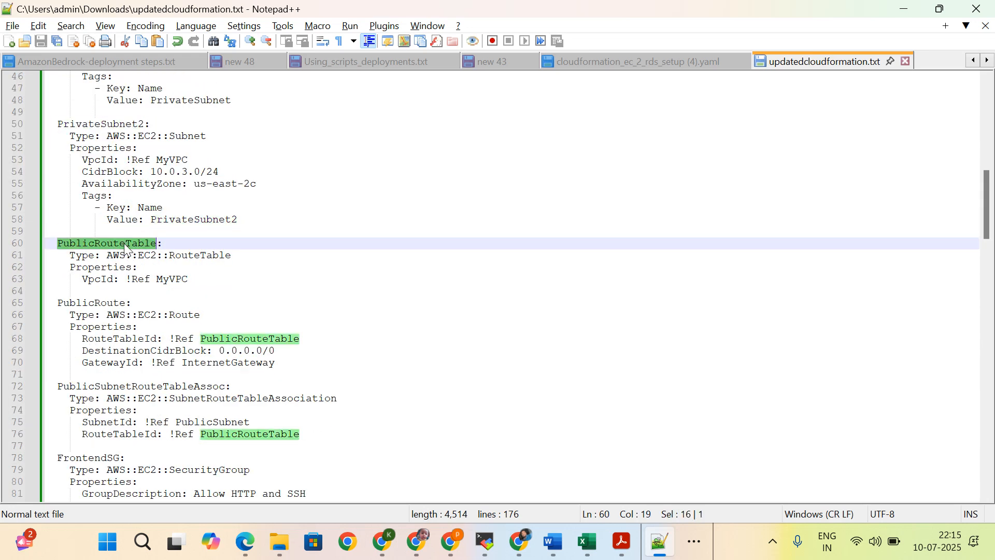
{"action": "scroll", "coordinate": [184, 284], "scroll_direction": "down", "scroll_amount": 2}
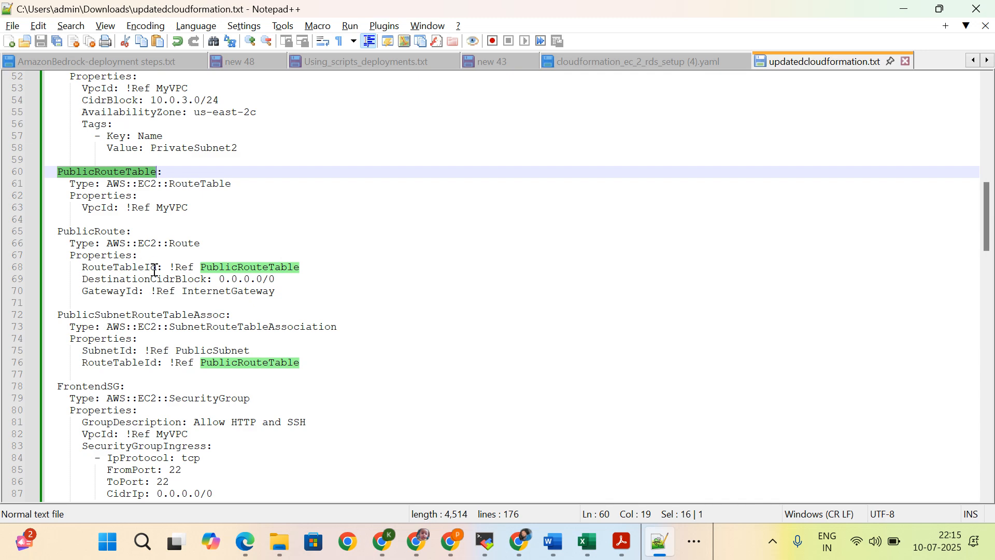
Step: Examine the FrontendSG and BackendSG security groups and their ingress rules
{"action": "scroll", "coordinate": [157, 280], "scroll_direction": "down", "scroll_amount": 1}
{"action": "scroll", "coordinate": [279, 309], "scroll_direction": "down", "scroll_amount": 2}
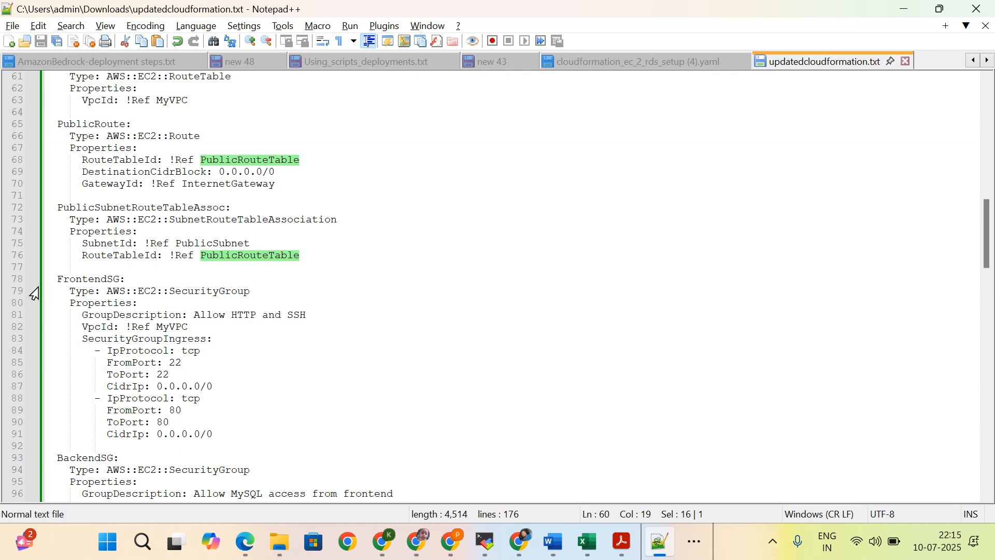
{"action": "double_click", "coordinate": [97, 278]}
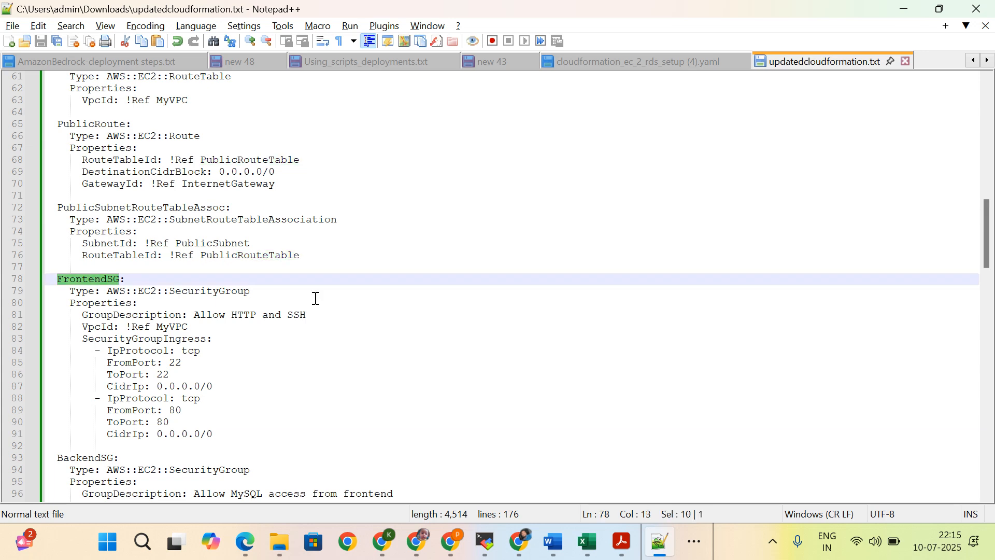
{"action": "scroll", "coordinate": [278, 342], "scroll_direction": "down", "scroll_amount": 4}
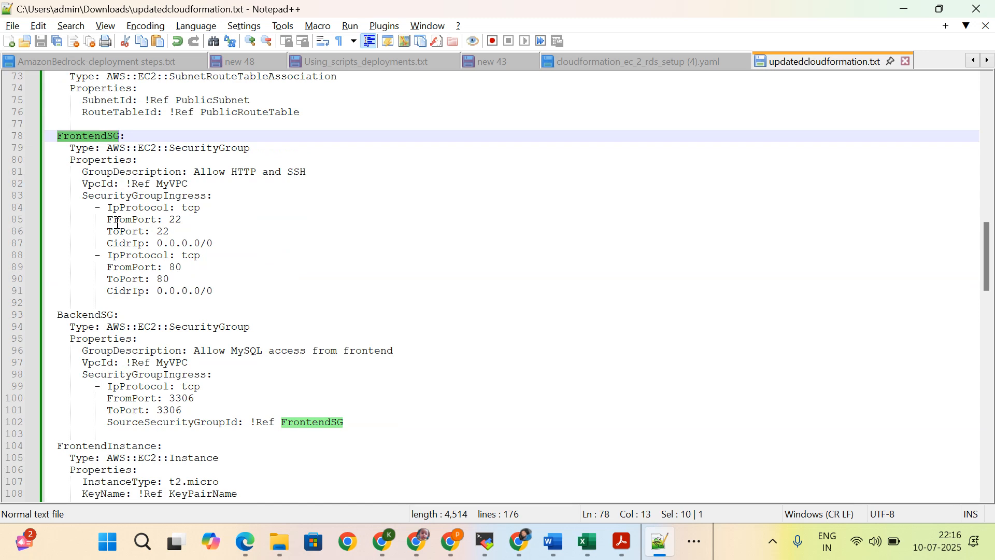
{"action": "scroll", "coordinate": [118, 224], "scroll_direction": "up", "scroll_amount": 1}
{"action": "left_click", "coordinate": [316, 188]}
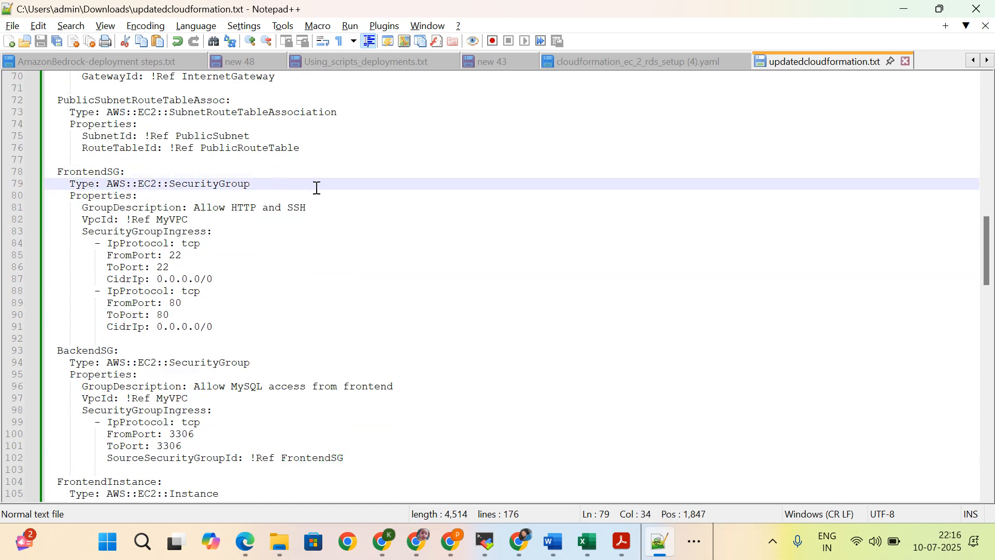
{"action": "double_click", "coordinate": [85, 175]}
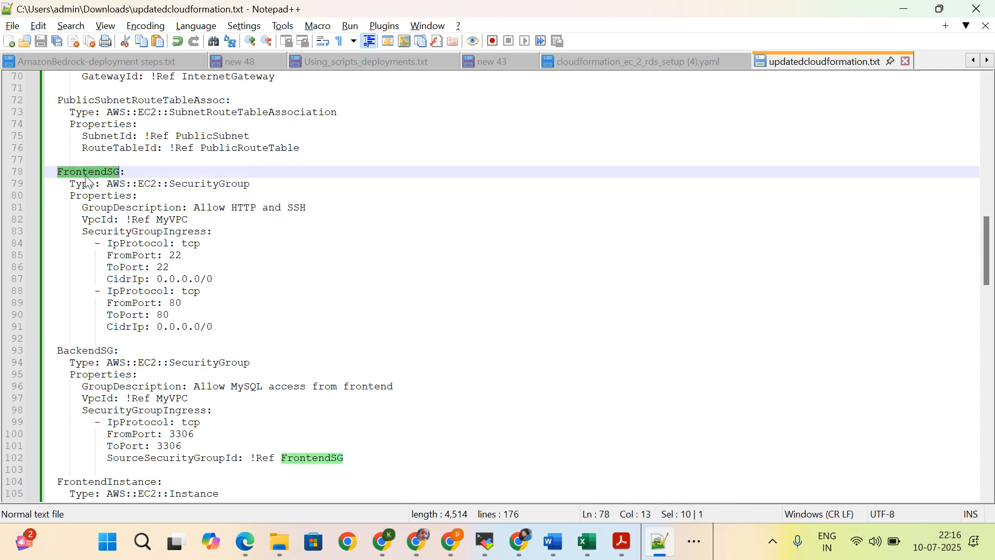
{"action": "double_click", "coordinate": [93, 350]}
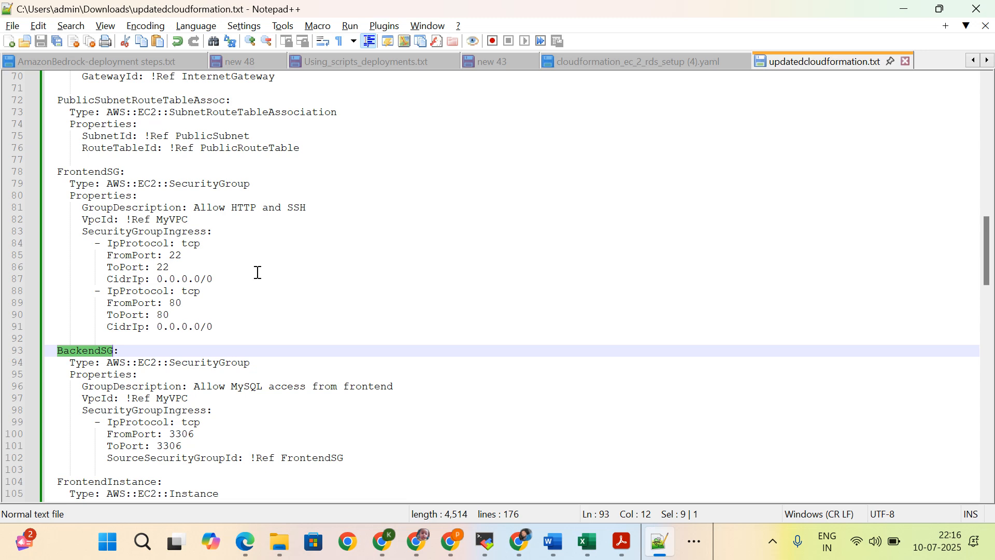
Step: Examine the FrontendInstance resource, including its network interface settings and the UserData script that installs nginx
{"action": "scroll", "coordinate": [258, 272], "scroll_direction": "down", "scroll_amount": 5}
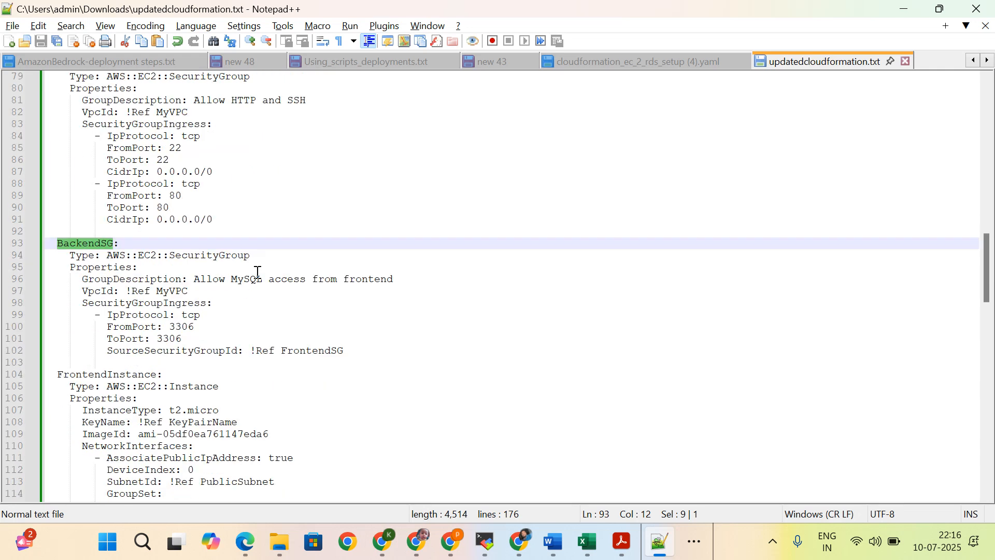
{"action": "double_click", "coordinate": [127, 305]}
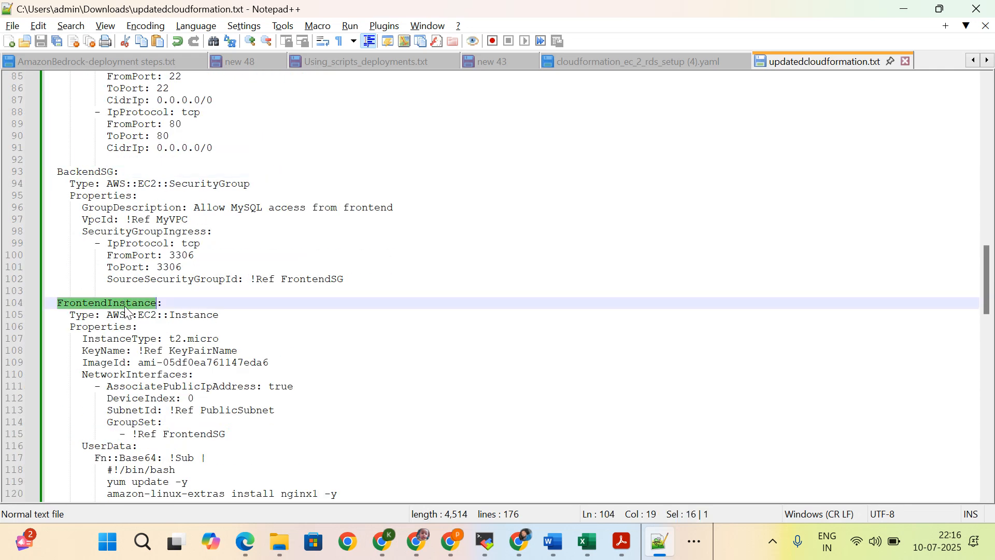
{"action": "scroll", "coordinate": [246, 357], "scroll_direction": "down", "scroll_amount": 2}
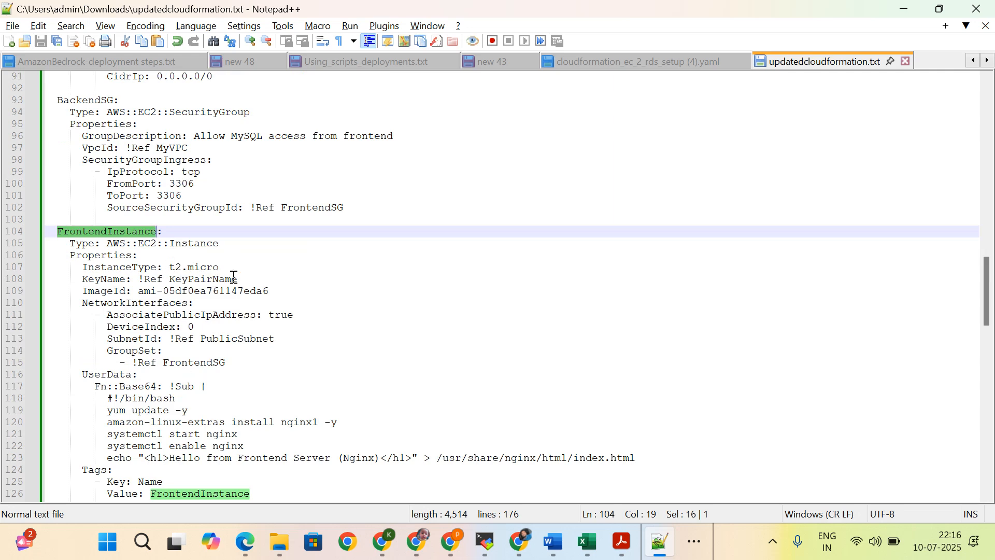
{"action": "scroll", "coordinate": [155, 369], "scroll_direction": "down", "scroll_amount": 2}
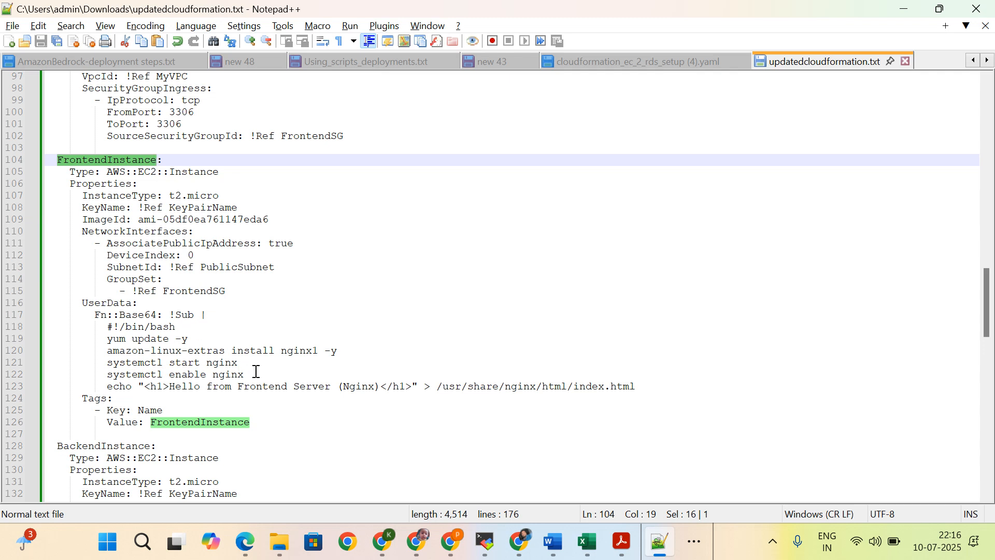
{"action": "scroll", "coordinate": [256, 371], "scroll_direction": "down", "scroll_amount": 1}
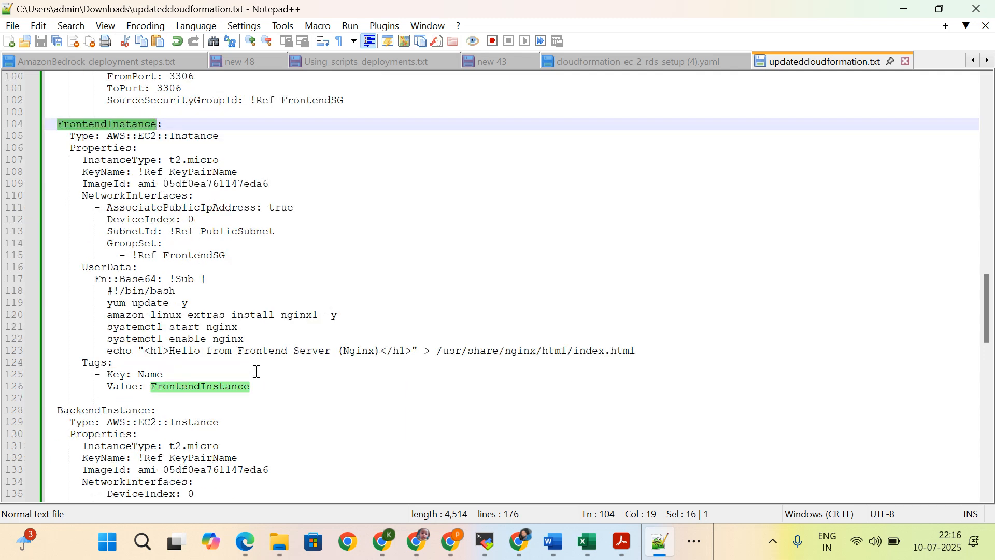
Step: Examine the BackendInstance resource, including its private subnet, BackendSG reference and tags
{"action": "scroll", "coordinate": [257, 371], "scroll_direction": "down", "scroll_amount": 2}
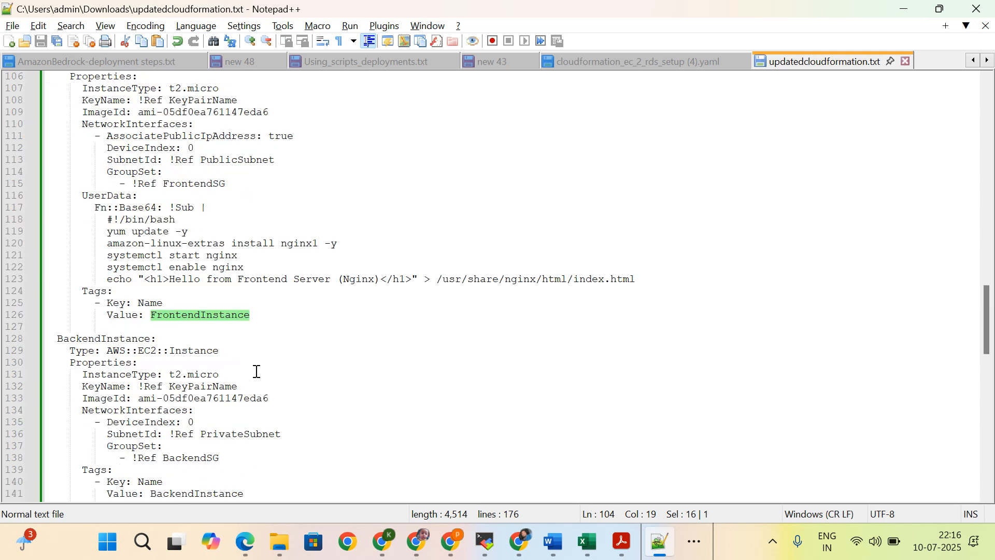
{"action": "double_click", "coordinate": [89, 339]}
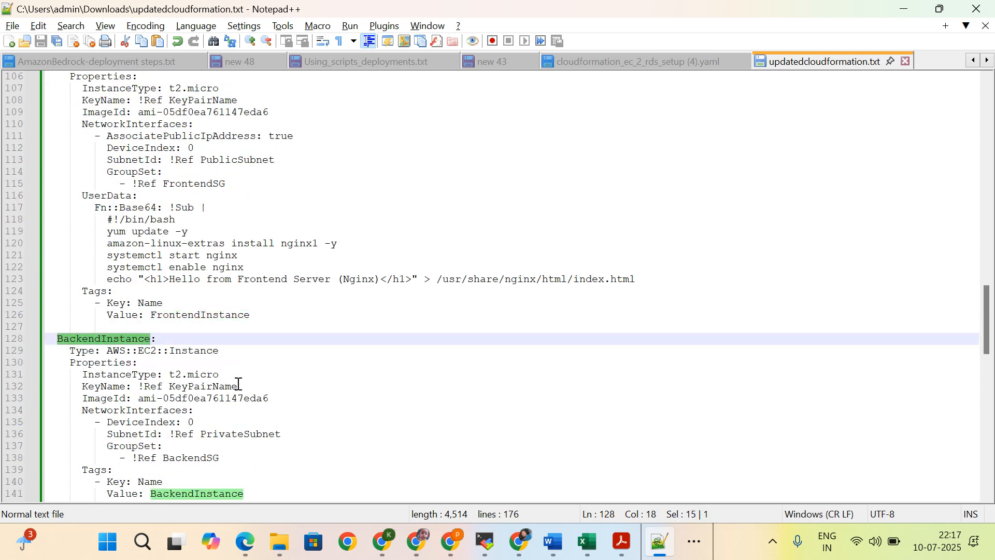
{"action": "scroll", "coordinate": [239, 384], "scroll_direction": "down", "scroll_amount": 2}
{"action": "scroll", "coordinate": [238, 383], "scroll_direction": "up", "scroll_amount": 1}
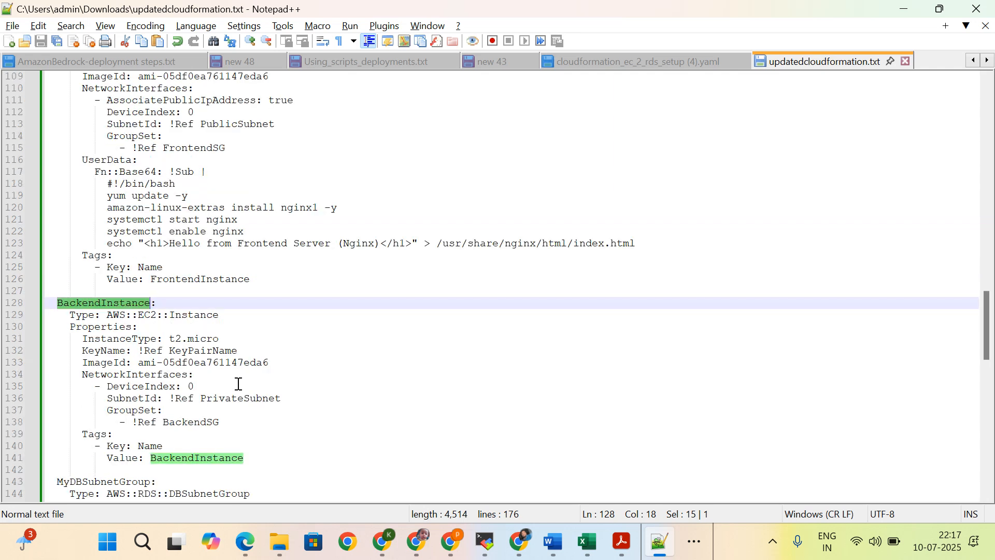
Step: Examine the MyDBSubnetGroup and MyDBInstance resources and the Outputs section at the end of the template
{"action": "scroll", "coordinate": [239, 383], "scroll_direction": "down", "scroll_amount": 5}
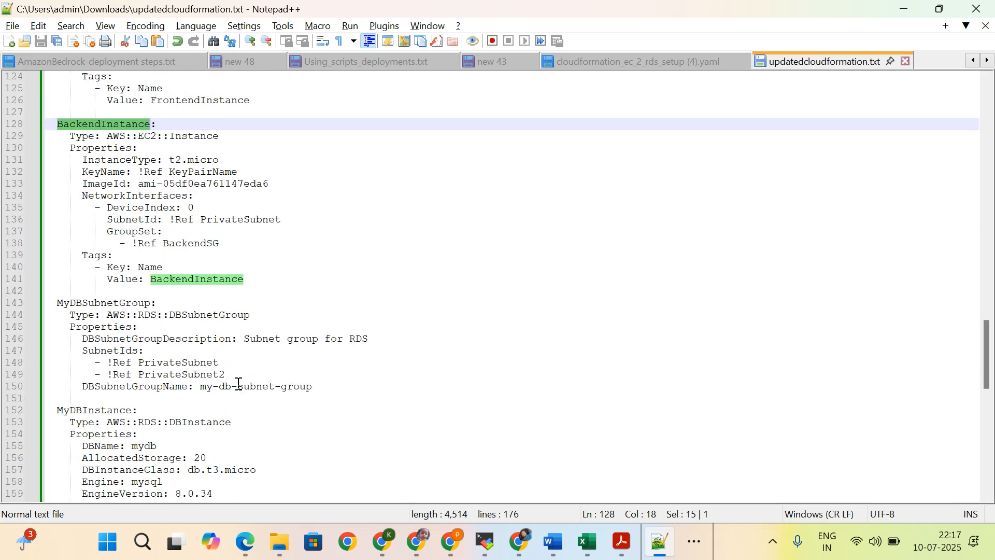
{"action": "double_click", "coordinate": [99, 303]}
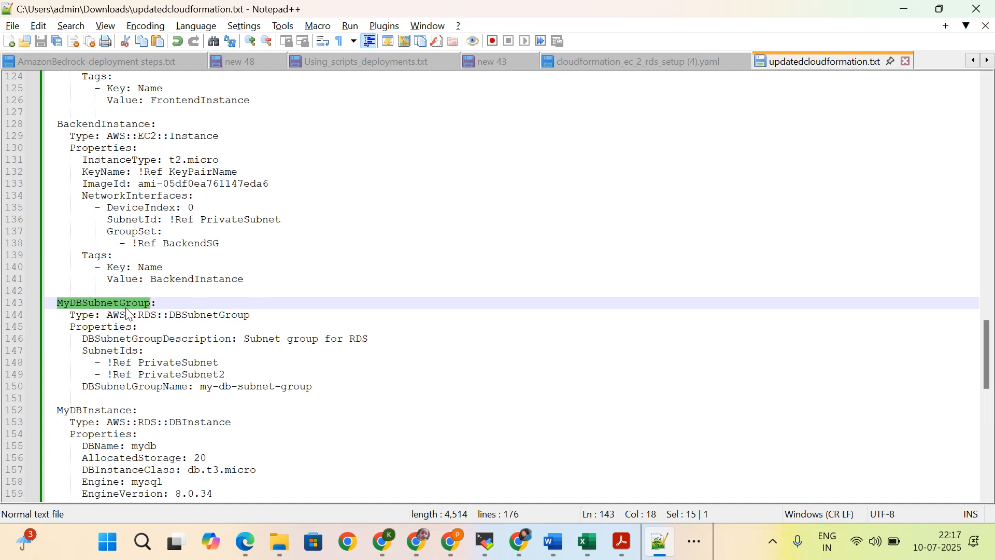
{"action": "scroll", "coordinate": [185, 331], "scroll_direction": "down", "scroll_amount": 2}
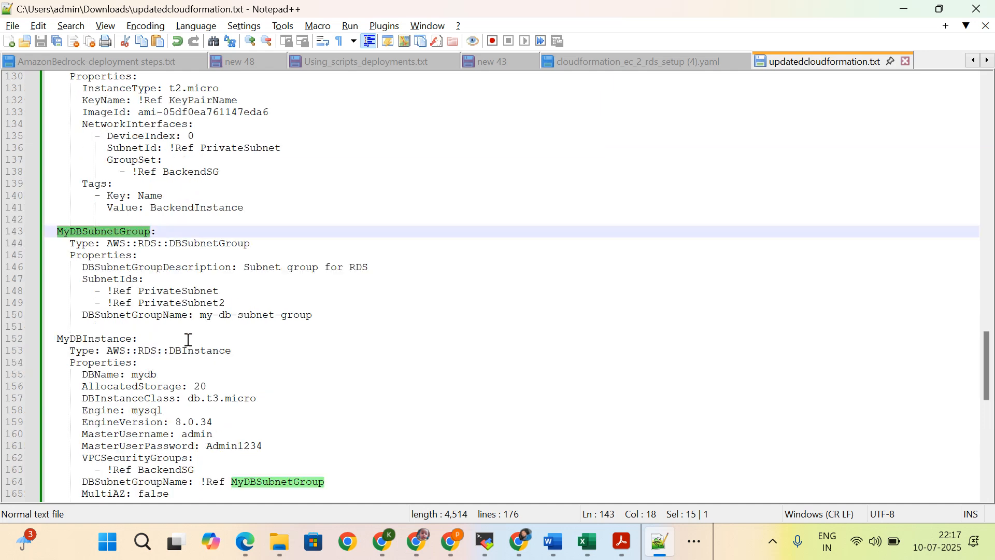
{"action": "double_click", "coordinate": [94, 339]}
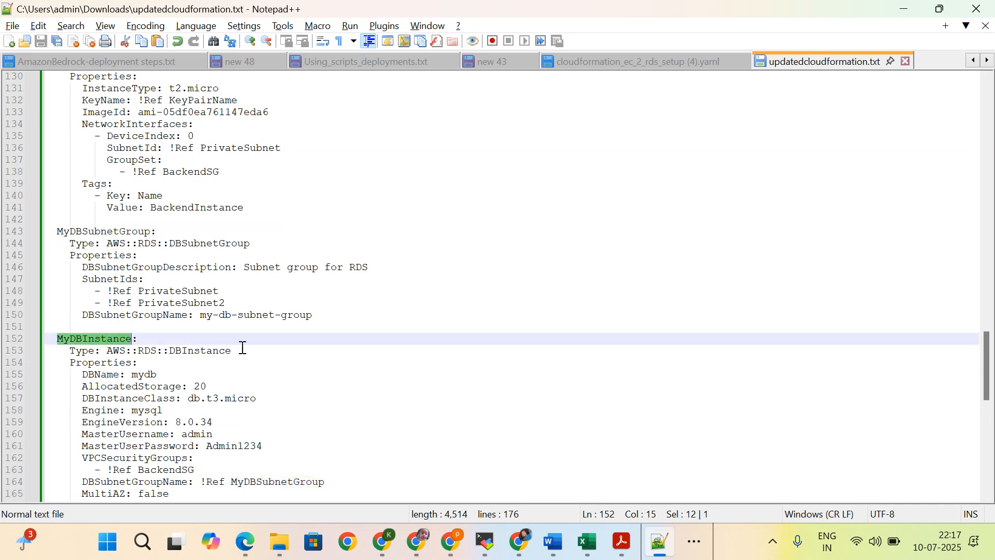
{"action": "scroll", "coordinate": [244, 346], "scroll_direction": "down", "scroll_amount": 3}
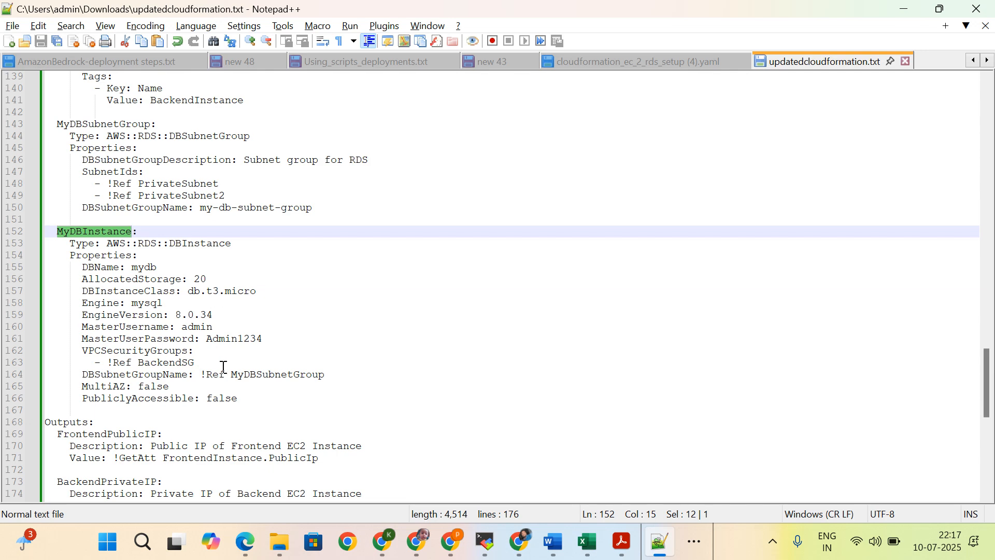
{"action": "scroll", "coordinate": [223, 367], "scroll_direction": "down", "scroll_amount": 3}
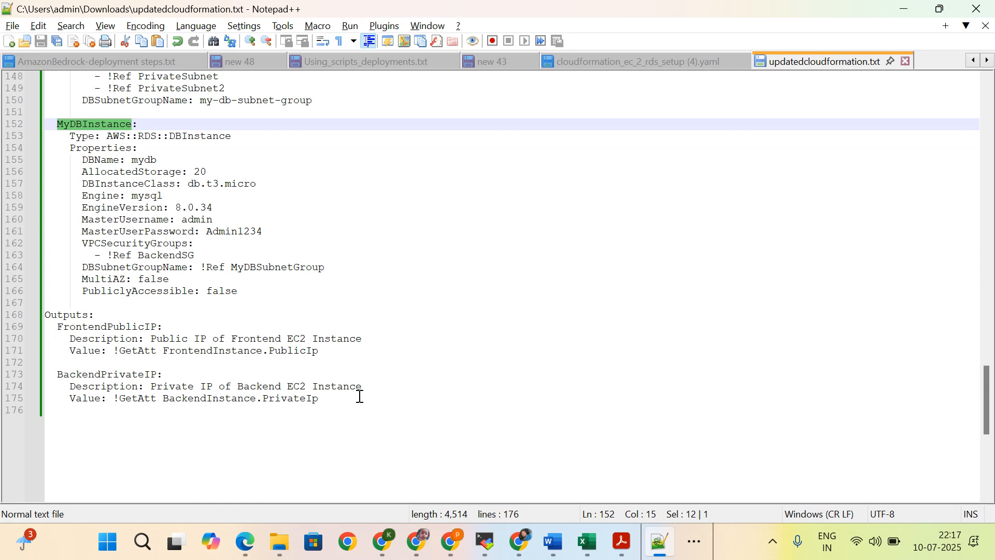
Step: Go back over the template to its beginning and review the required tools list in the "new 43" notes, from vpc to Database
{"action": "scroll", "coordinate": [349, 404], "scroll_direction": "up", "scroll_amount": 5}
{"action": "scroll", "coordinate": [349, 403], "scroll_direction": "up", "scroll_amount": 17}
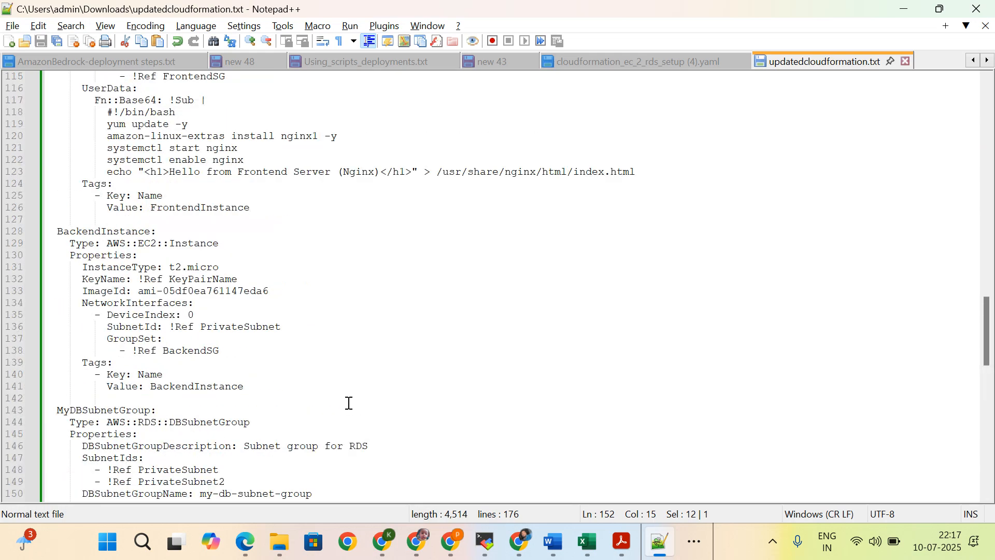
{"action": "scroll", "coordinate": [349, 403], "scroll_direction": "up", "scroll_amount": 18}
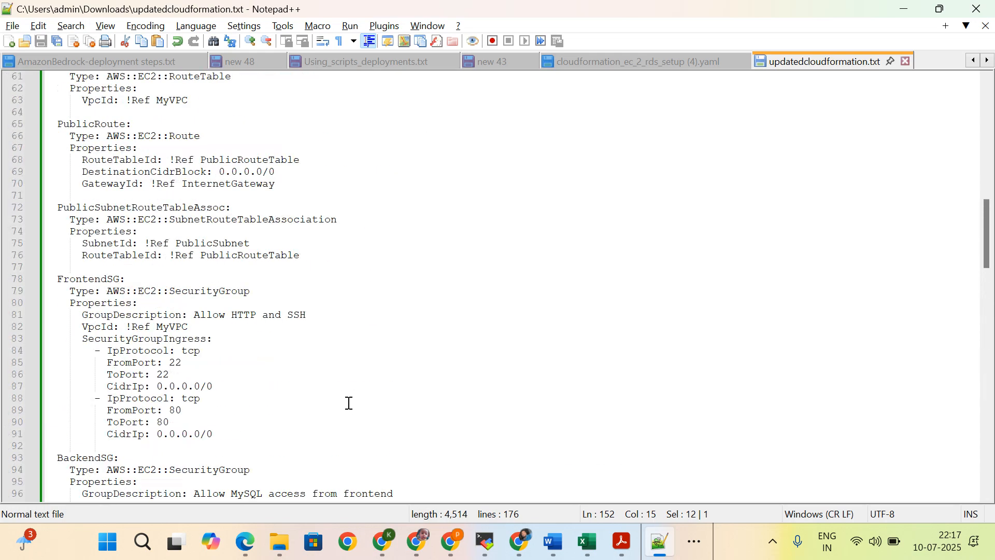
{"action": "scroll", "coordinate": [349, 403], "scroll_direction": "up", "scroll_amount": 6}
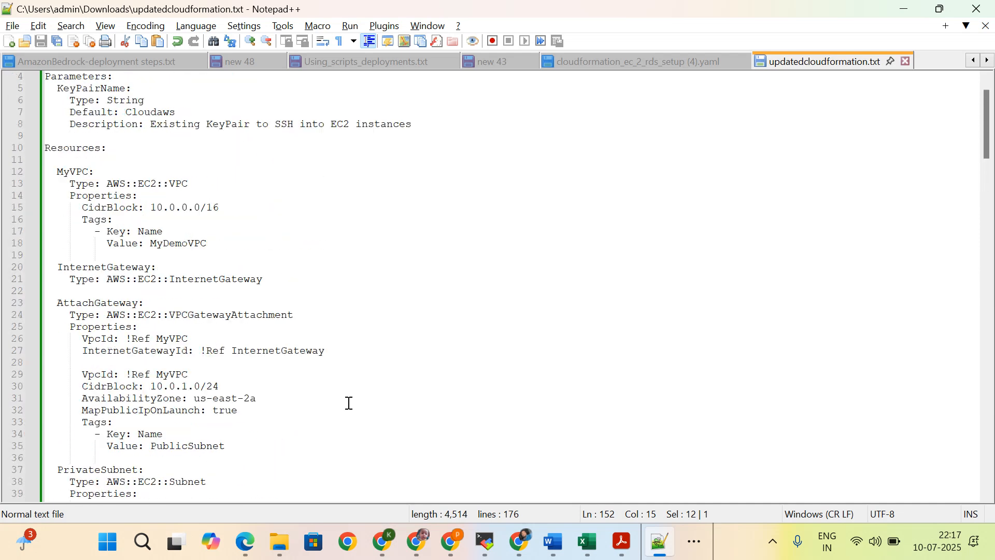
{"action": "left_click", "coordinate": [497, 64]}
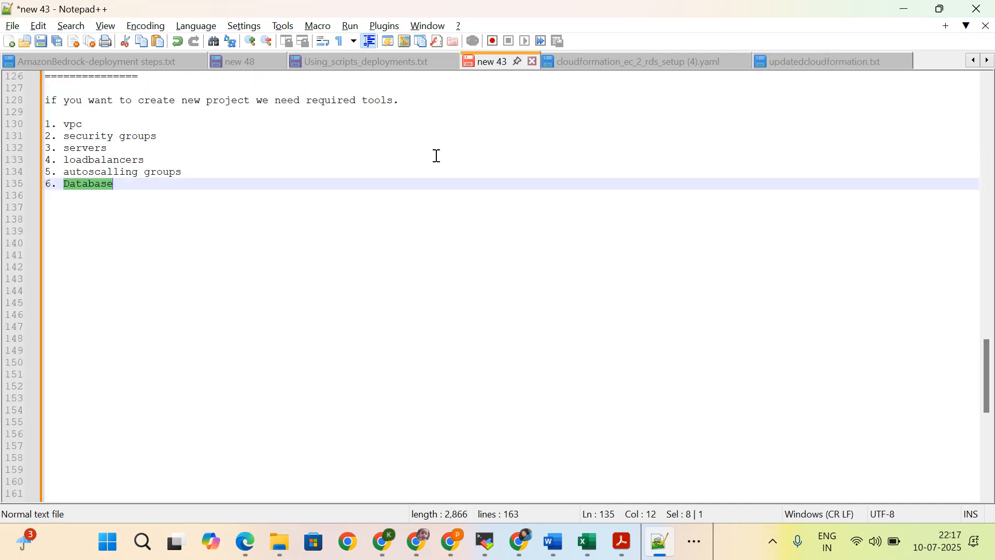
{"action": "left_click_drag", "start_coordinate": [128, 190], "coordinate": [36, 136]}
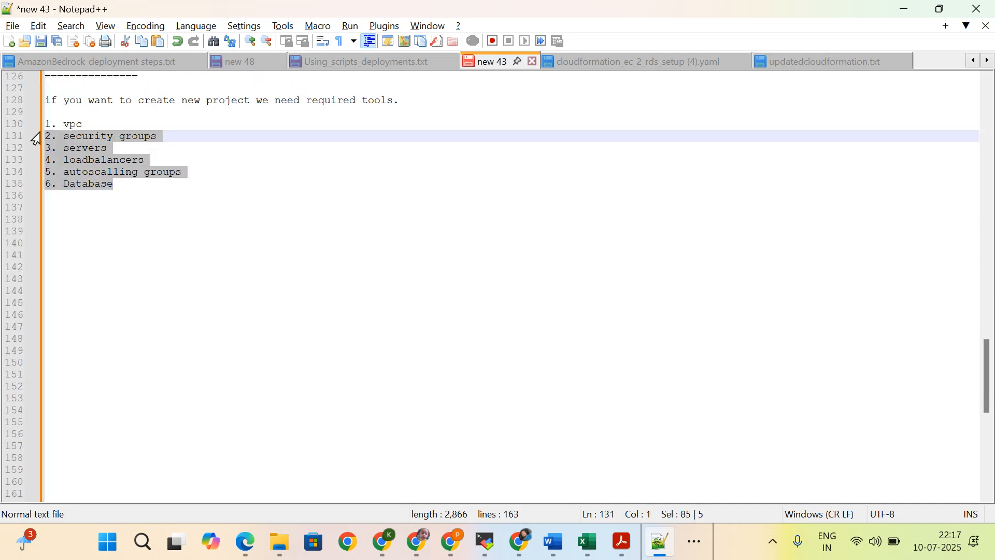
{"action": "left_click", "coordinate": [120, 152]}
{"action": "left_click_drag", "start_coordinate": [112, 185], "coordinate": [22, 123]}
{"action": "left_click", "coordinate": [316, 203]}
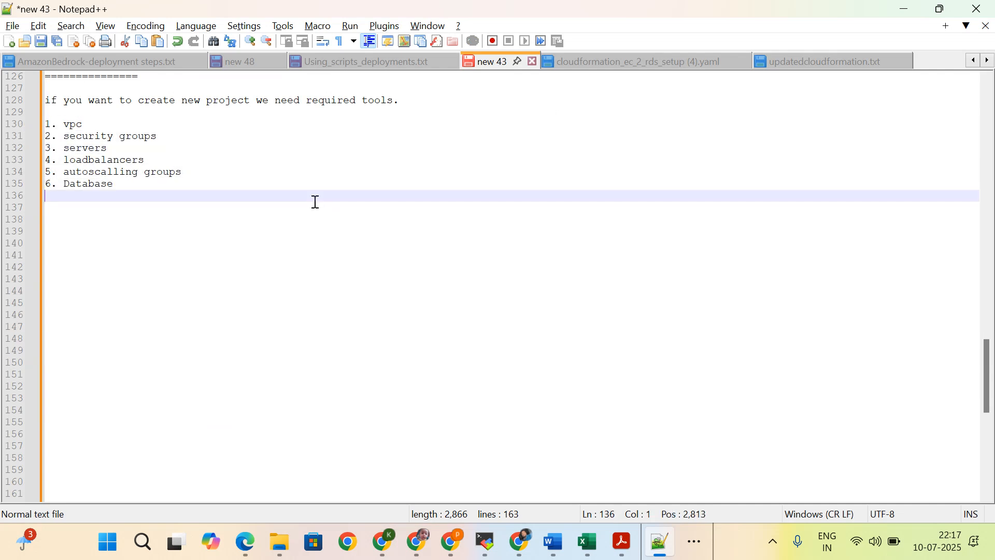
Step: Return to updatedcloudformation.txt and skim its resources from MyVPC through the security groups to FrontendInstance
{"action": "left_click", "coordinate": [814, 62]}
{"action": "scroll", "coordinate": [366, 371], "scroll_direction": "down", "scroll_amount": 13}
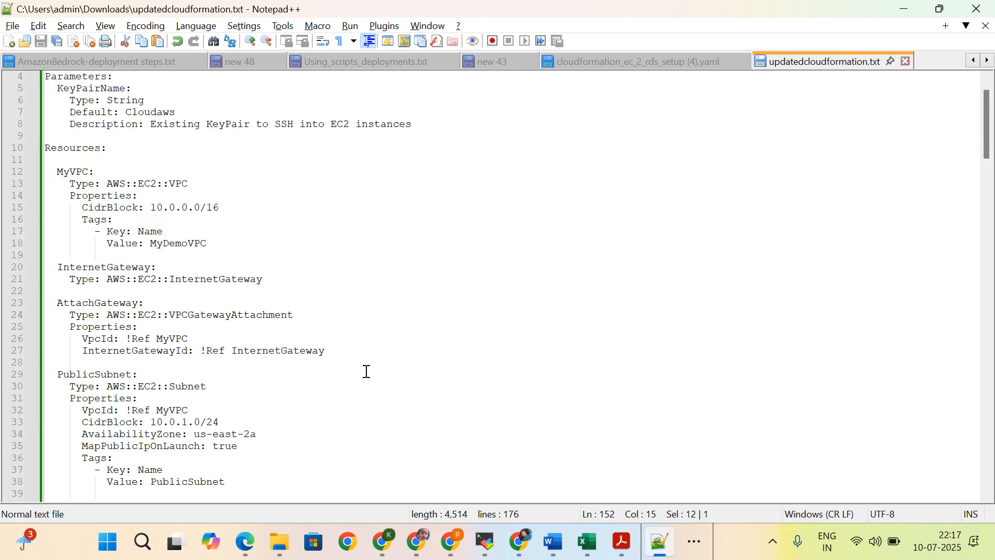
{"action": "scroll", "coordinate": [366, 372], "scroll_direction": "down", "scroll_amount": 12}
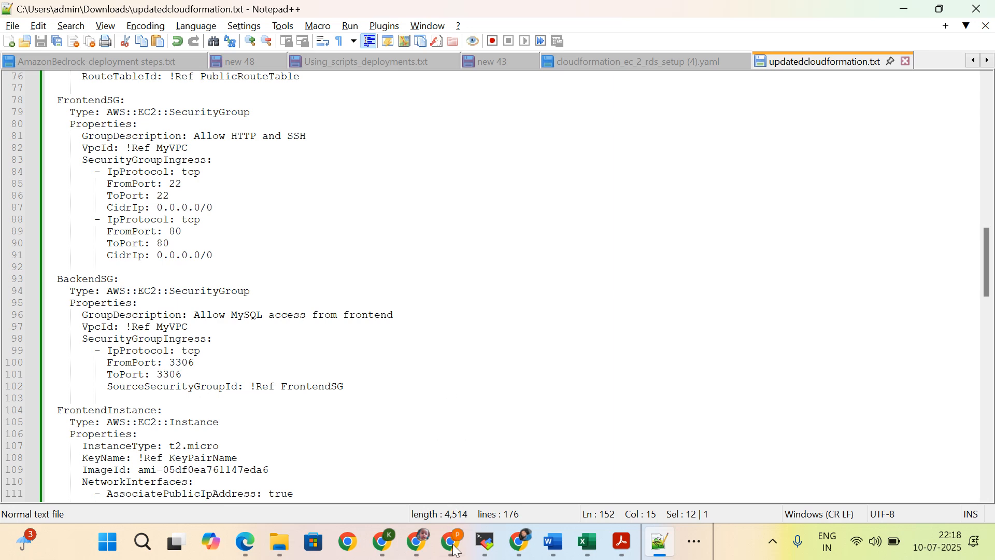
Step: Switch to the AWS console in Chrome, search for cloudformation and open the CloudFormation service
{"action": "mouse_move", "coordinate": [455, 550]}
{"action": "left_click", "coordinate": [450, 476]}
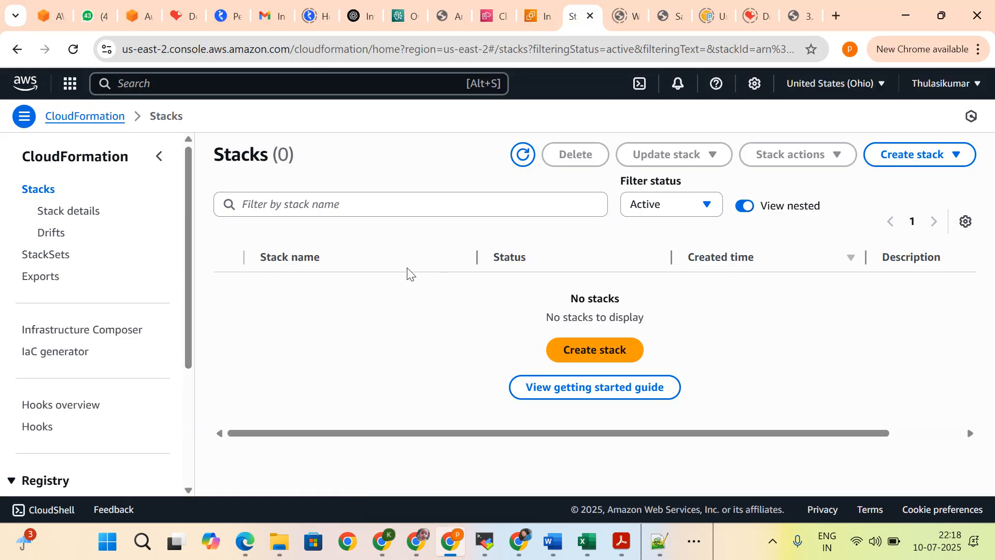
{"action": "left_click", "coordinate": [165, 79]}
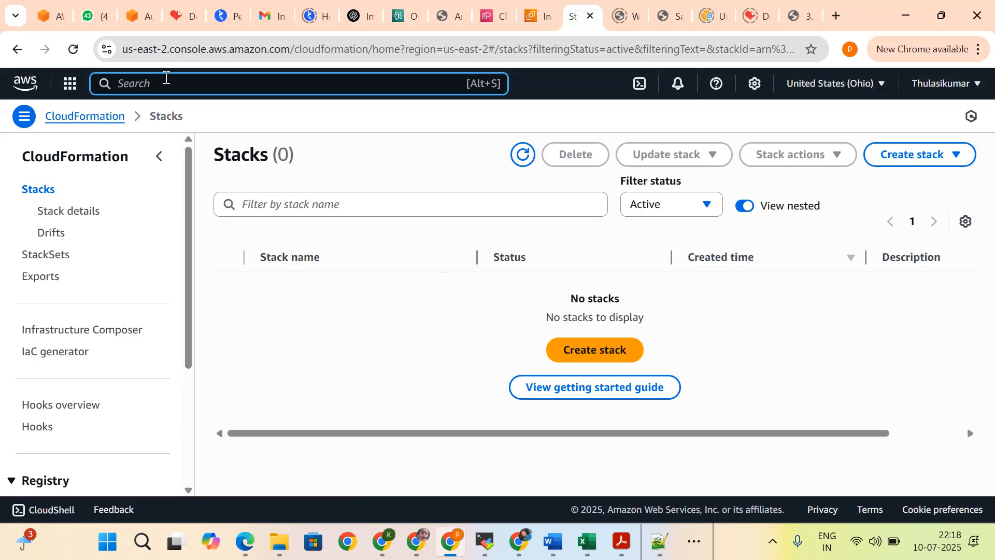
{"action": "type", "text": "cloud"}
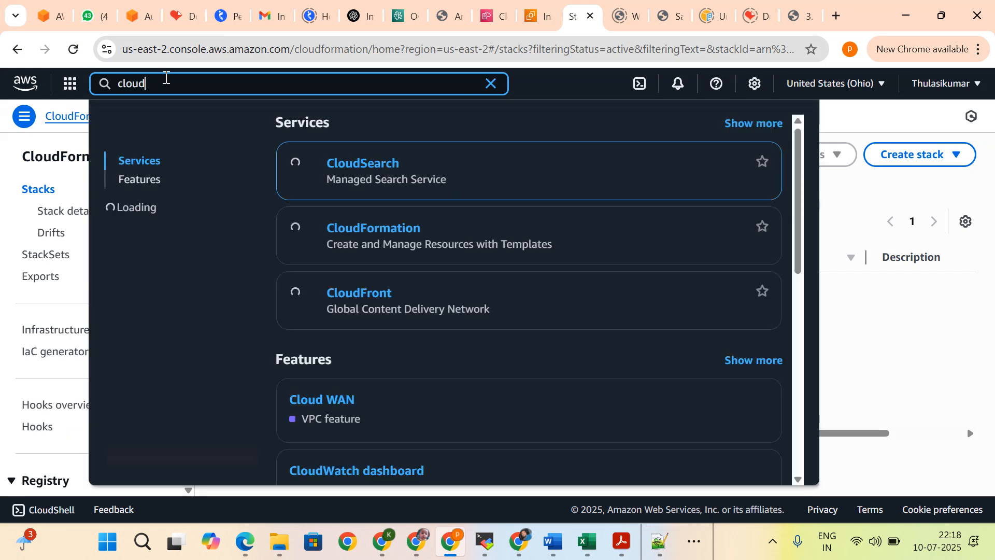
{"action": "type", "text": "f"}
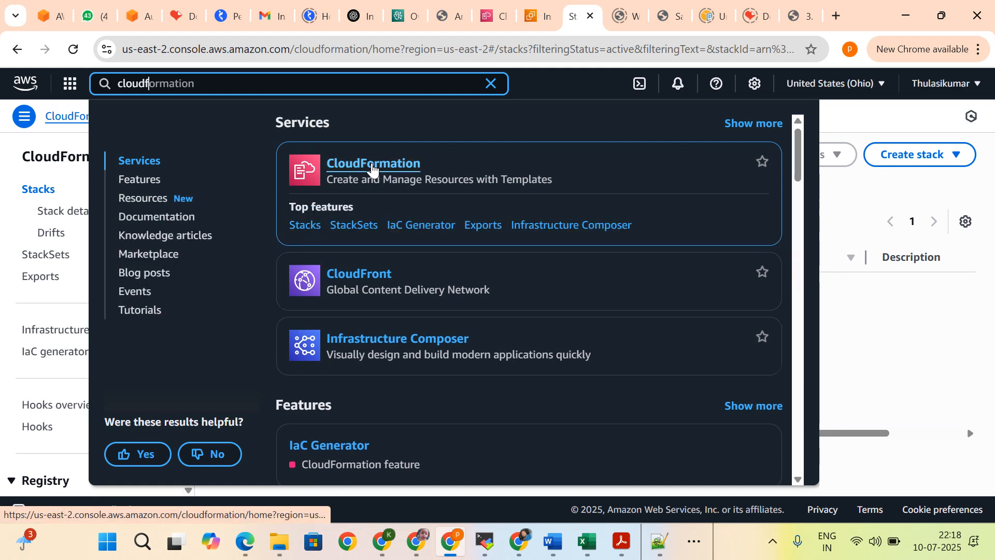
{"action": "left_click", "coordinate": [372, 165]}
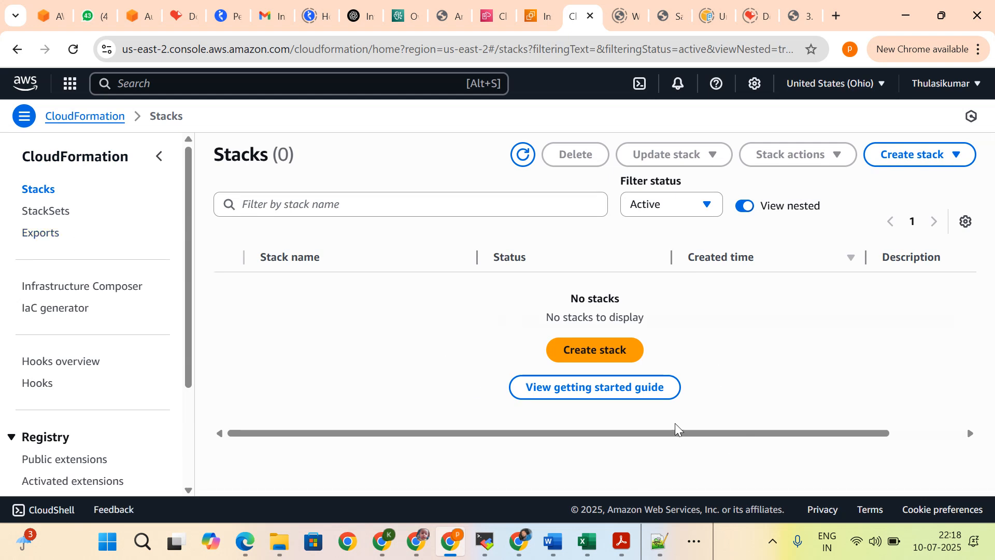
Step: Start creating a new stack and review the four wizard stages, from Create stack to Review and create
{"action": "left_click", "coordinate": [606, 359]}
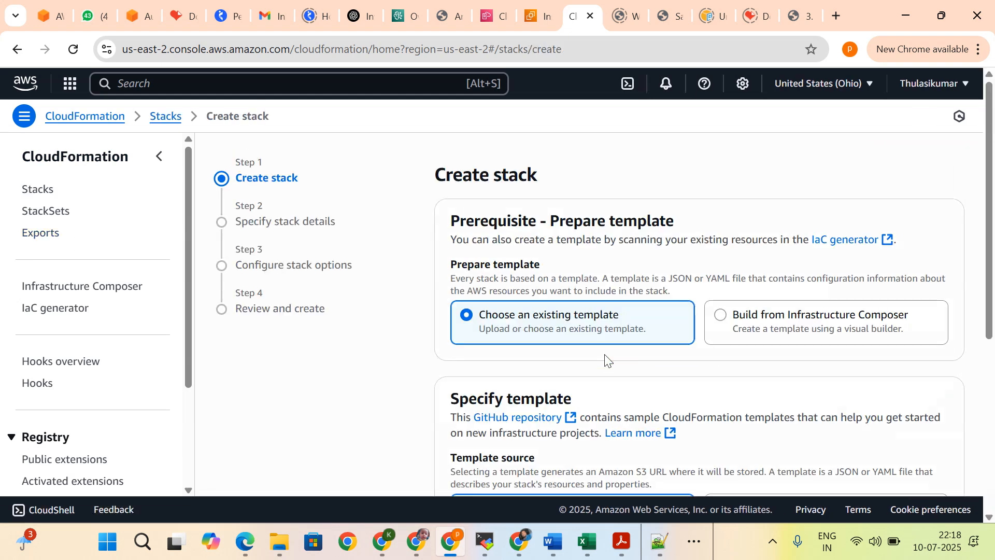
{"action": "scroll", "coordinate": [618, 316], "scroll_direction": "down", "scroll_amount": 1}
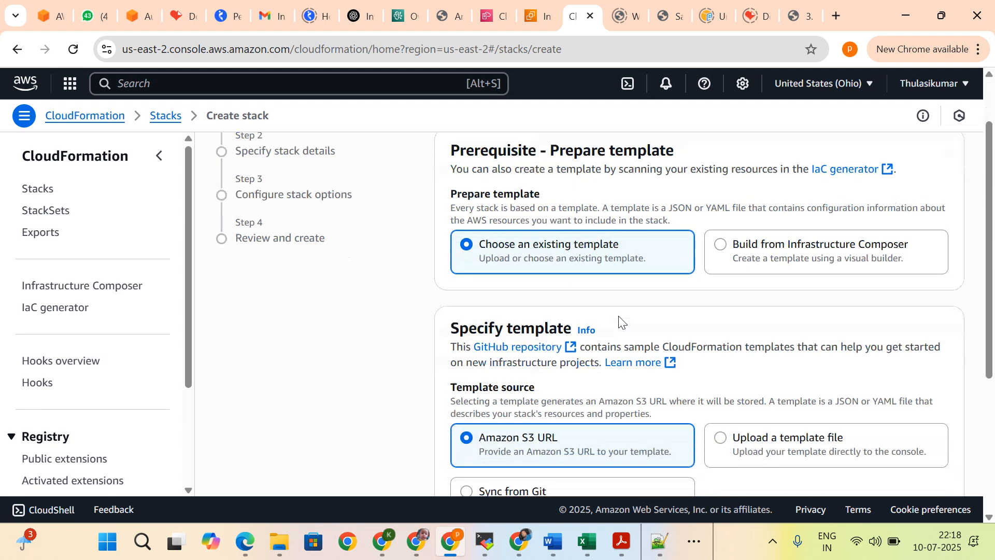
{"action": "scroll", "coordinate": [618, 316], "scroll_direction": "up", "scroll_amount": 1}
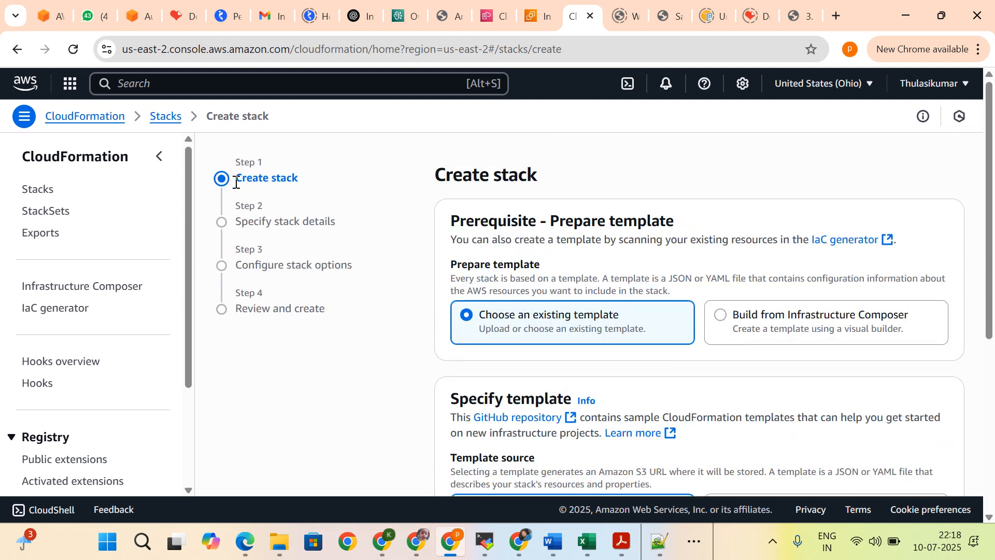
{"action": "left_click_drag", "start_coordinate": [236, 183], "coordinate": [328, 179]}
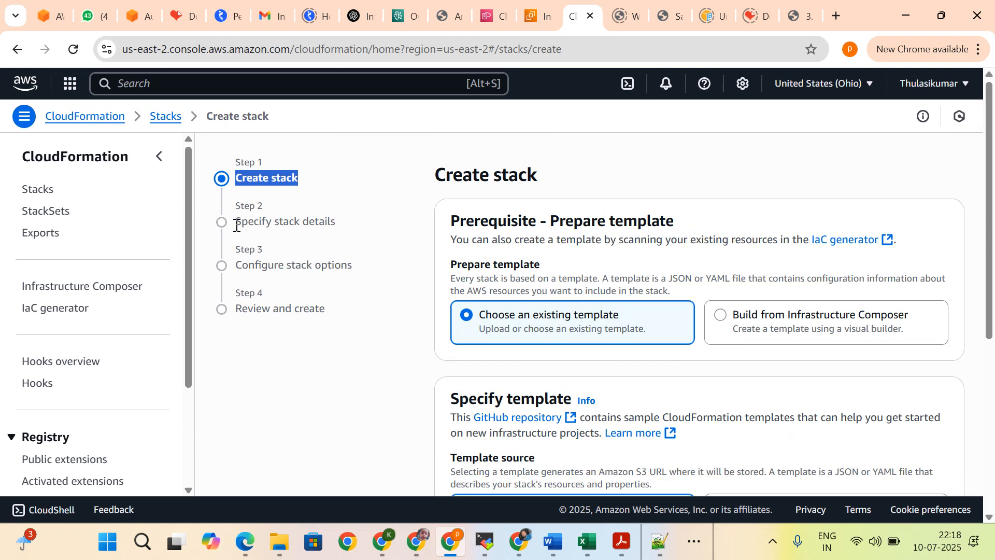
{"action": "left_click_drag", "start_coordinate": [237, 224], "coordinate": [343, 222]}
{"action": "left_click_drag", "start_coordinate": [235, 266], "coordinate": [364, 266]}
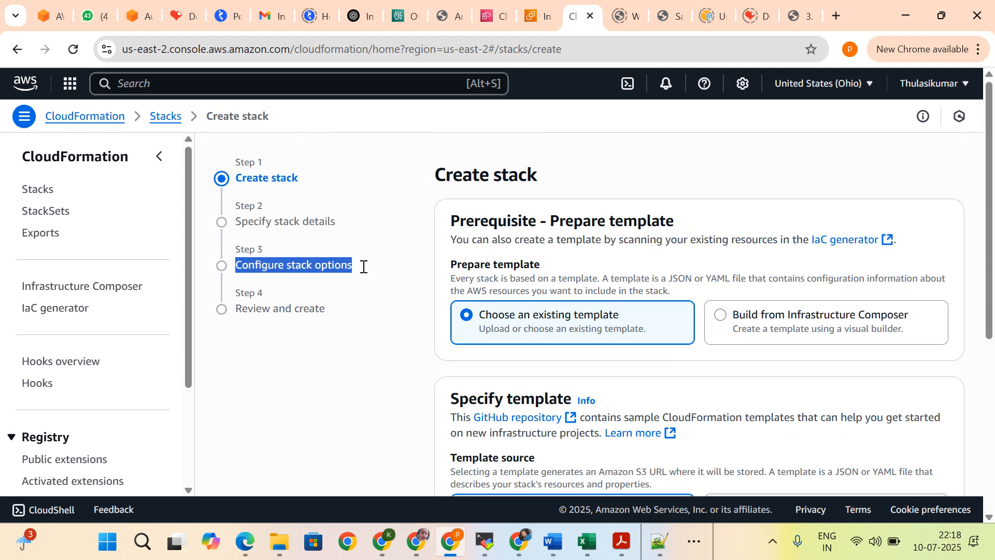
{"action": "left_click_drag", "start_coordinate": [233, 311], "coordinate": [346, 309]}
{"action": "left_click", "coordinate": [347, 280]}
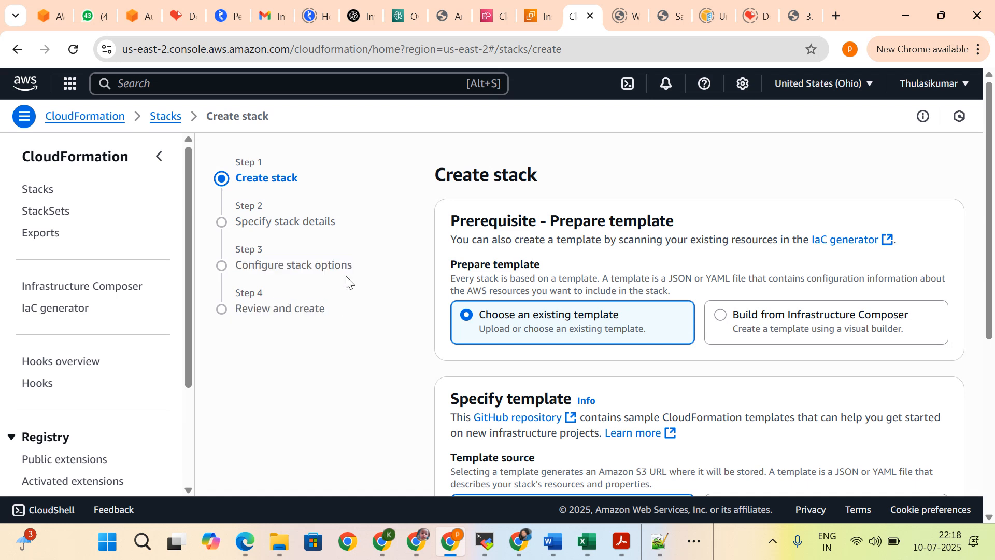
Step: Examine the Prepare template choices and the template source options: Amazon S3 URL, Upload a template file and Sync from Git
{"action": "scroll", "coordinate": [346, 282], "scroll_direction": "down", "scroll_amount": 1}
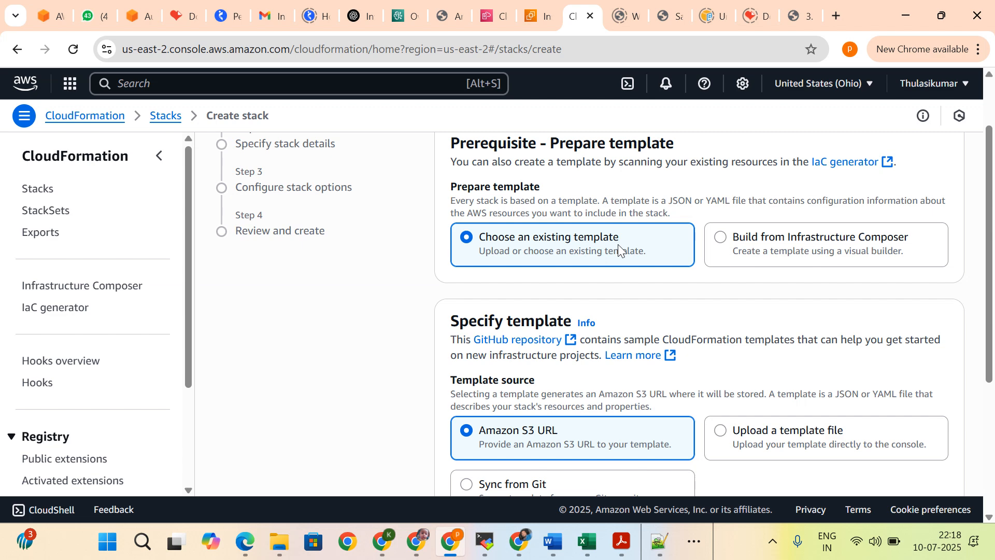
{"action": "scroll", "coordinate": [618, 244], "scroll_direction": "up", "scroll_amount": 2}
{"action": "scroll", "coordinate": [618, 244], "scroll_direction": "down", "scroll_amount": 4}
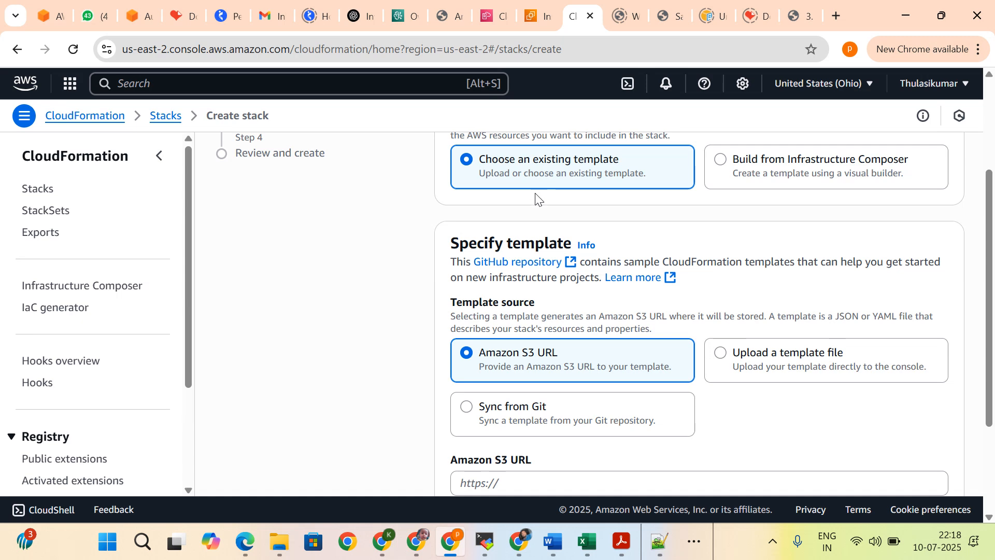
Step: Choose to upload a template file as the template source and upload updatedcloudformation from the Downloads folder
{"action": "scroll", "coordinate": [461, 273], "scroll_direction": "down", "scroll_amount": 1}
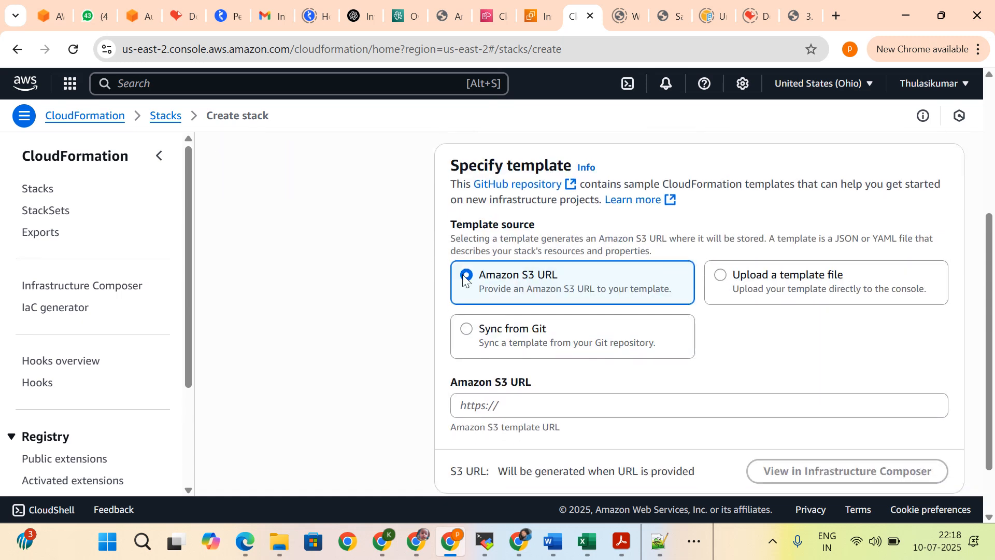
{"action": "left_click", "coordinate": [716, 281]}
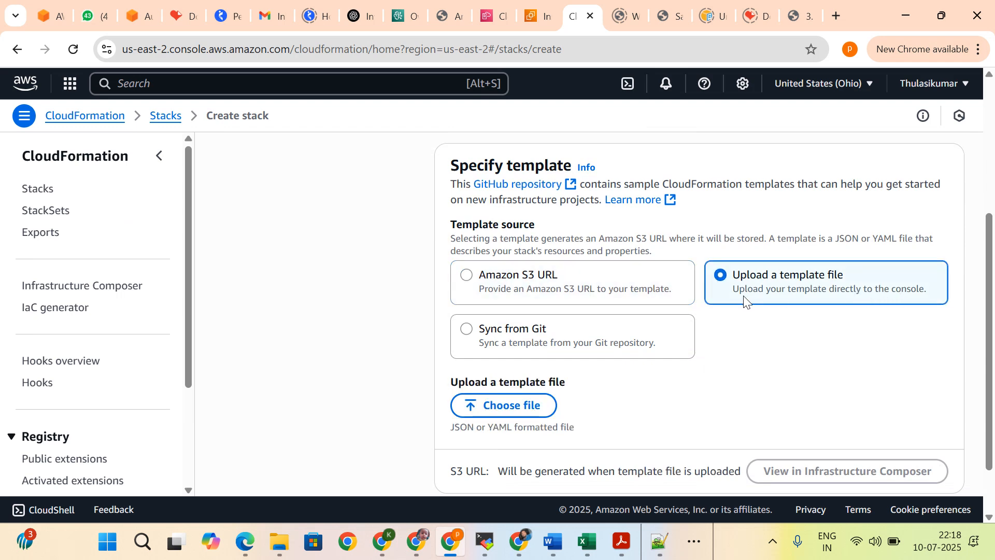
{"action": "scroll", "coordinate": [736, 301], "scroll_direction": "down", "scroll_amount": 1}
{"action": "left_click", "coordinate": [507, 338]}
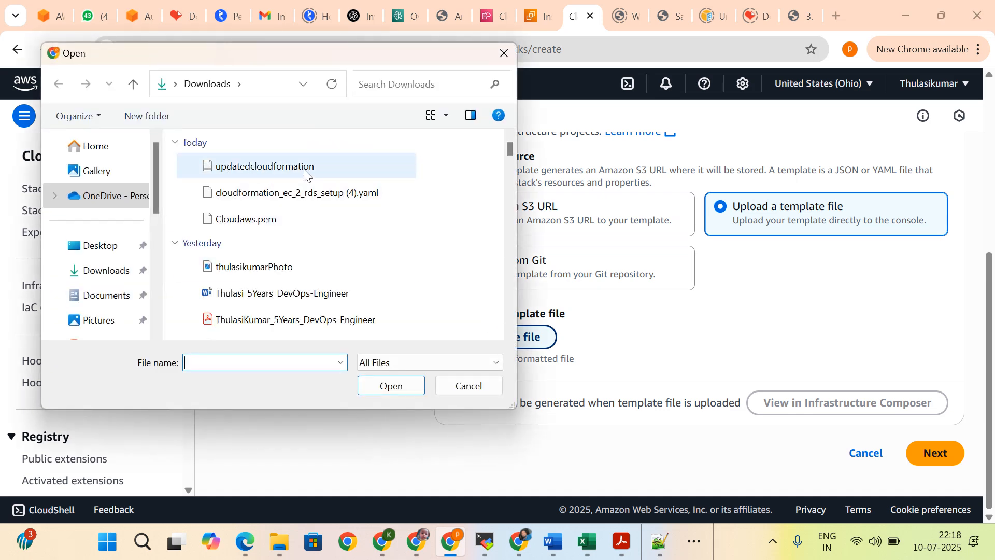
{"action": "left_click", "coordinate": [256, 171]}
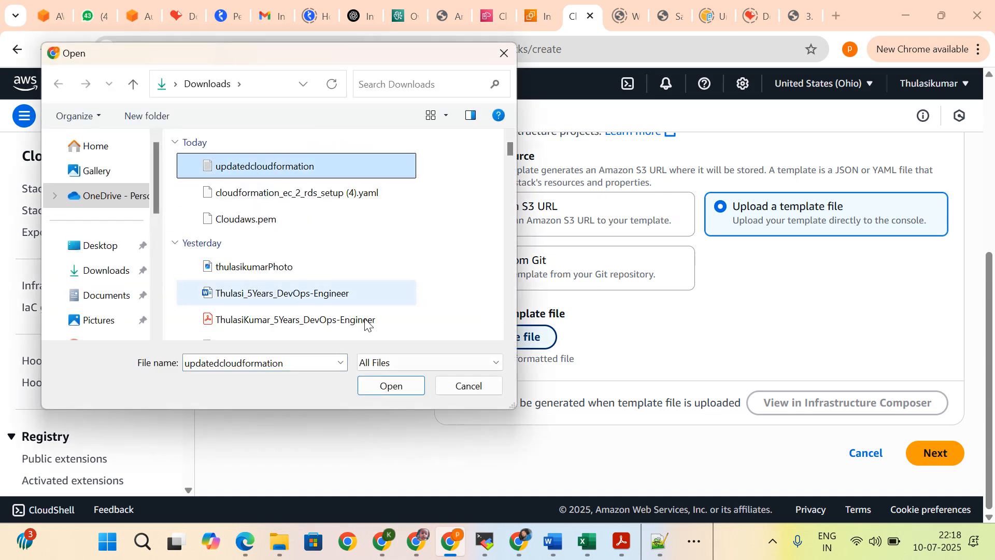
{"action": "left_click", "coordinate": [383, 388]}
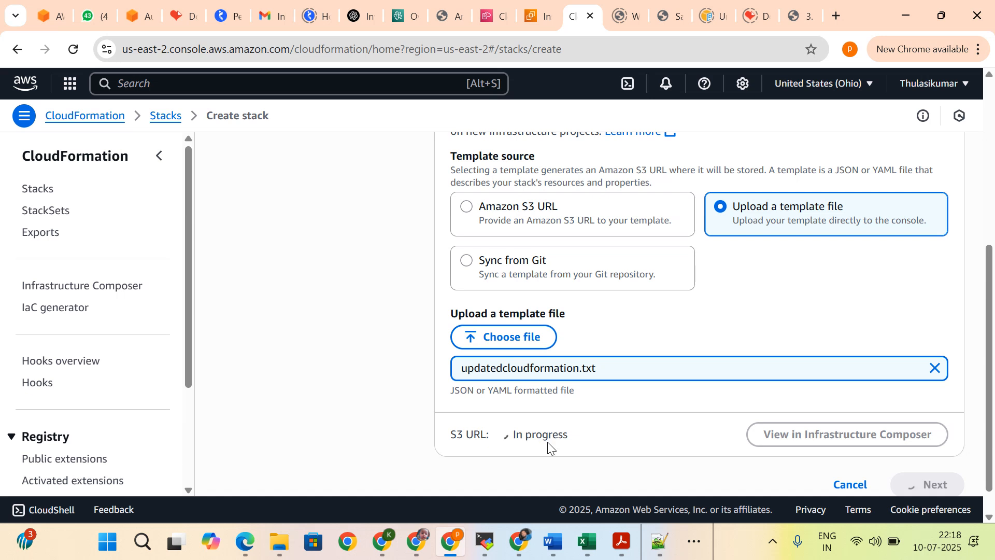
{"action": "scroll", "coordinate": [541, 434], "scroll_direction": "down", "scroll_amount": 1}
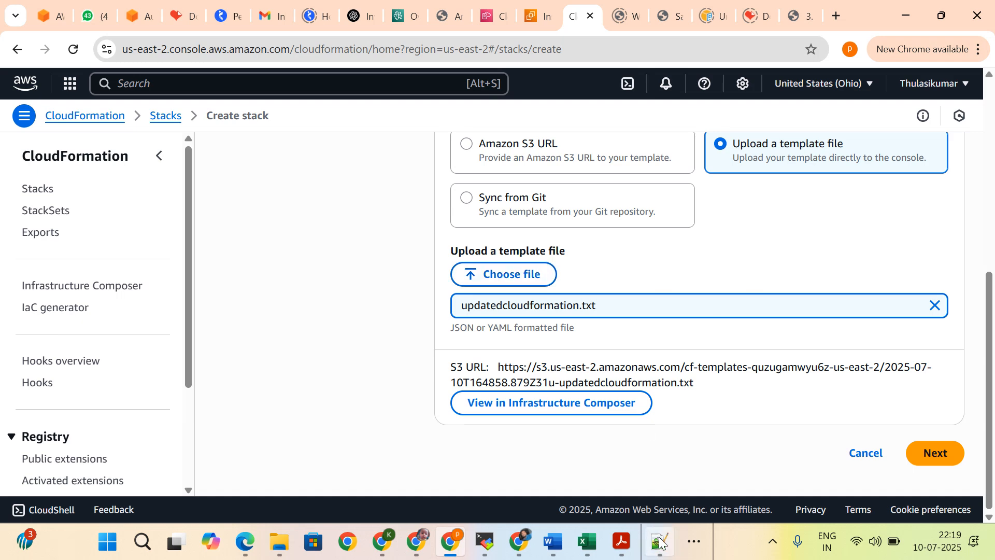
Step: Open the uploaded template in Infrastructure Composer in a separate browser tab and validate it
{"action": "mouse_move", "coordinate": [659, 542]}
{"action": "left_click", "coordinate": [691, 454]}
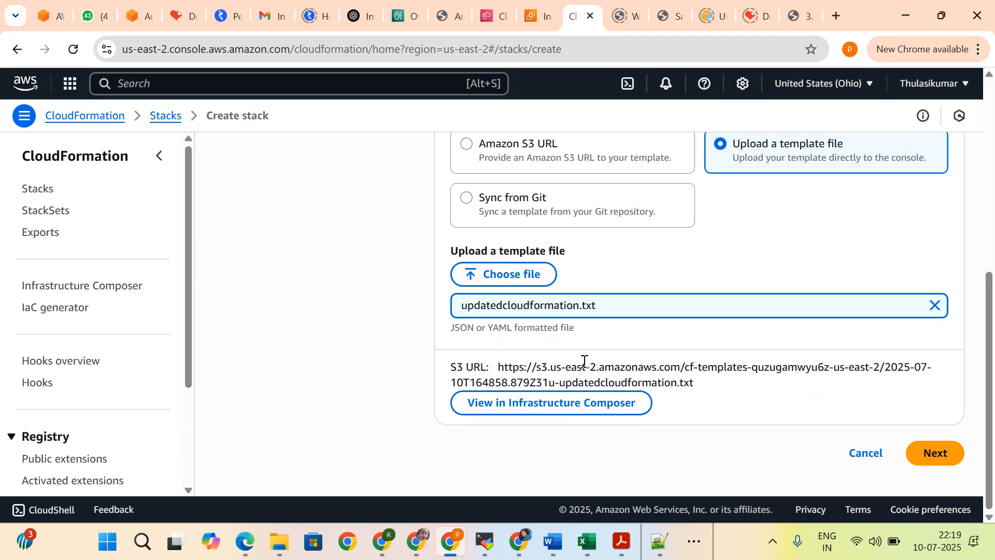
{"action": "right_click", "coordinate": [495, 409]}
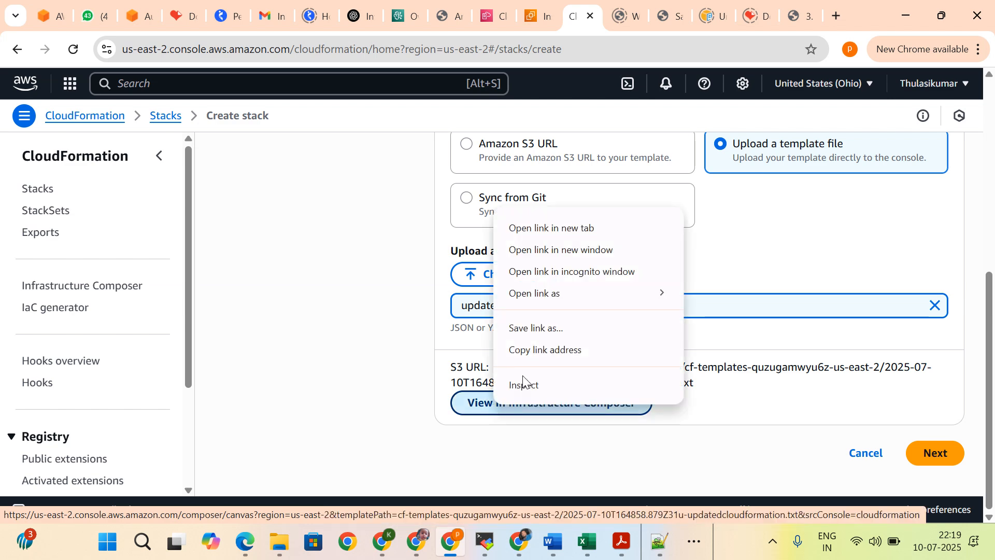
{"action": "left_click", "coordinate": [551, 235]}
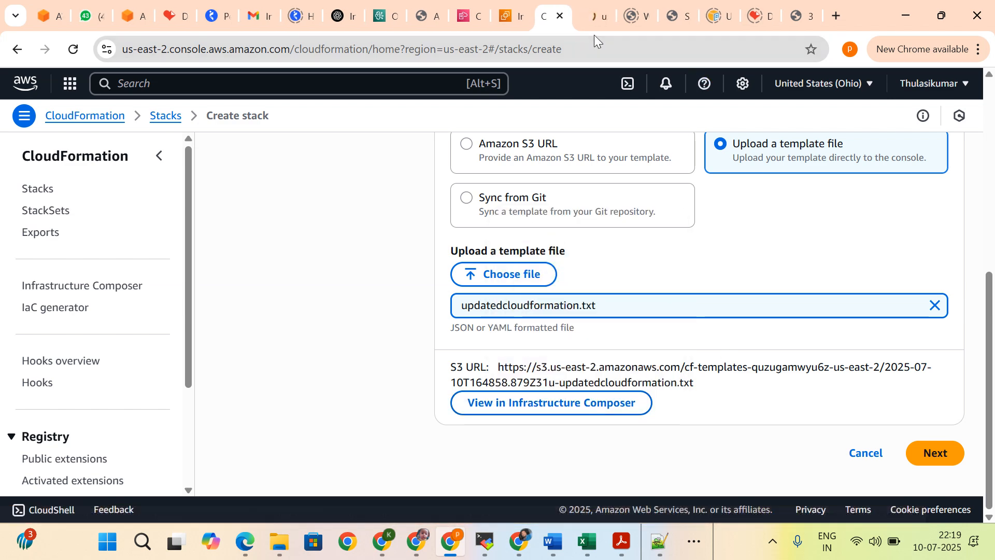
{"action": "left_click", "coordinate": [593, 9]}
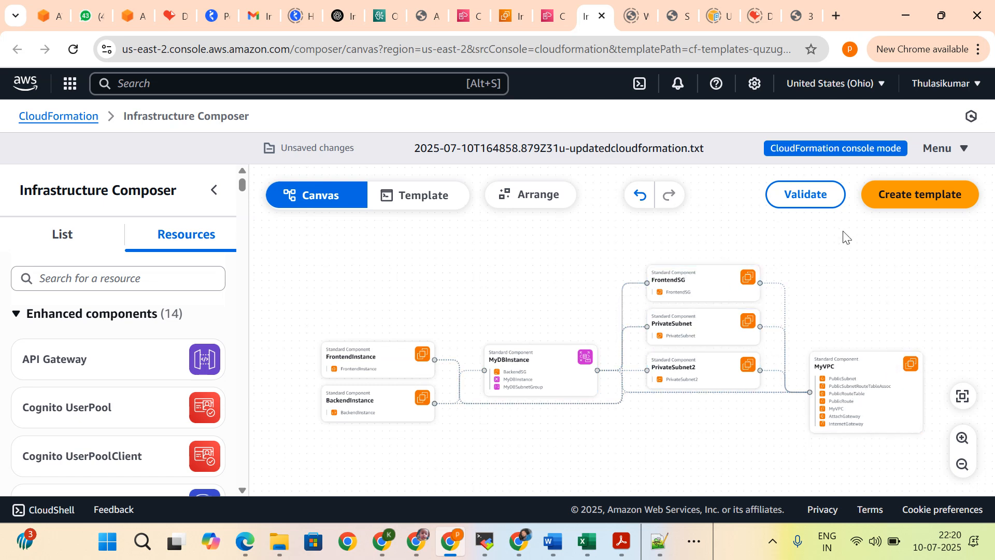
{"action": "left_click", "coordinate": [790, 202]}
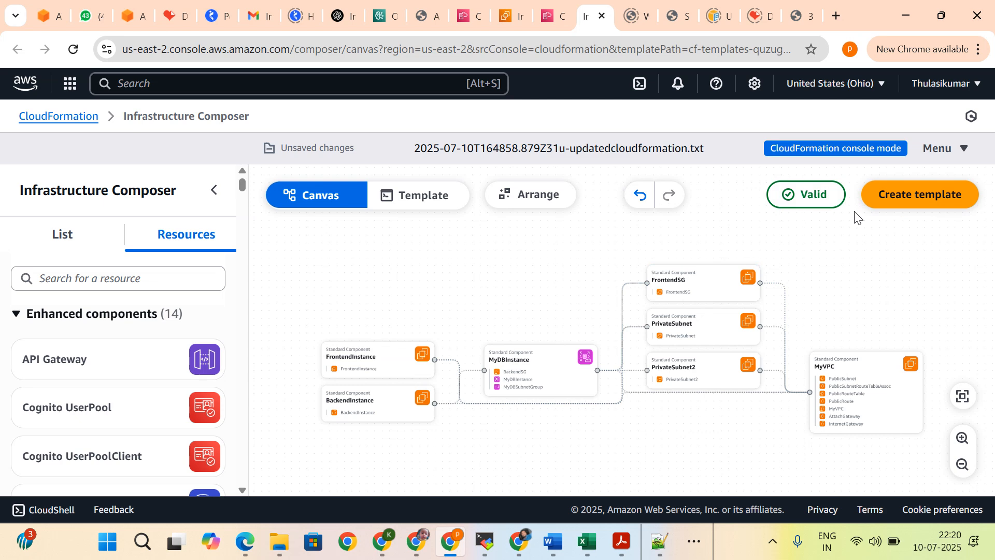
Step: Return to the Create stack page, recheck the template source settings and continue to Specify stack details
{"action": "left_click", "coordinate": [554, 19]}
{"action": "scroll", "coordinate": [615, 421], "scroll_direction": "up", "scroll_amount": 5}
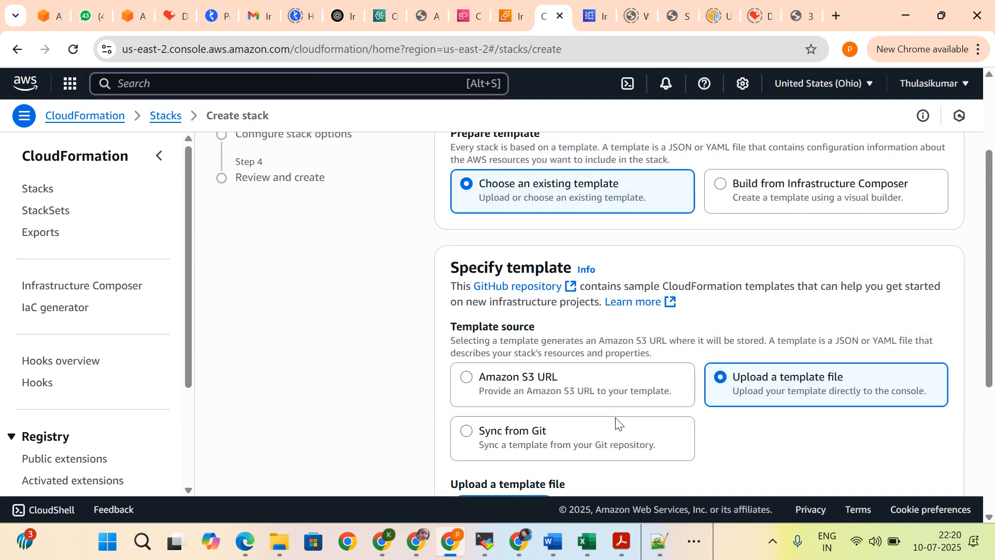
{"action": "scroll", "coordinate": [617, 422], "scroll_direction": "down", "scroll_amount": 5}
{"action": "scroll", "coordinate": [617, 423], "scroll_direction": "up", "scroll_amount": 5}
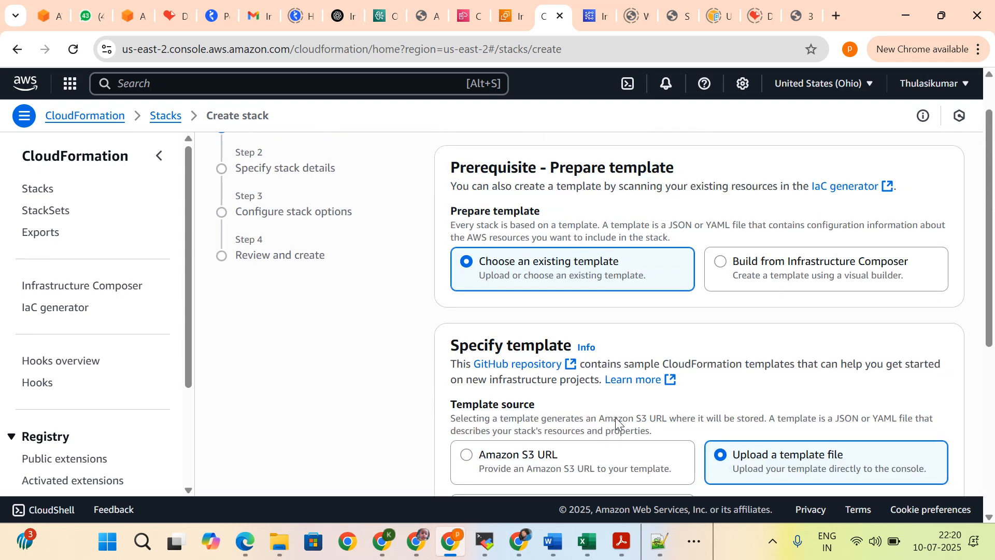
{"action": "scroll", "coordinate": [617, 418], "scroll_direction": "down", "scroll_amount": 5}
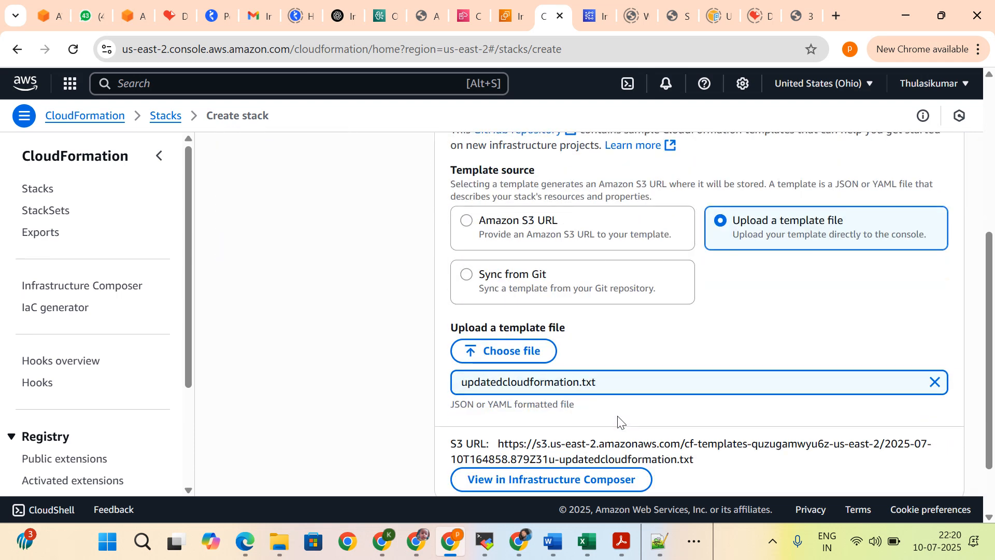
{"action": "left_click", "coordinate": [936, 455]}
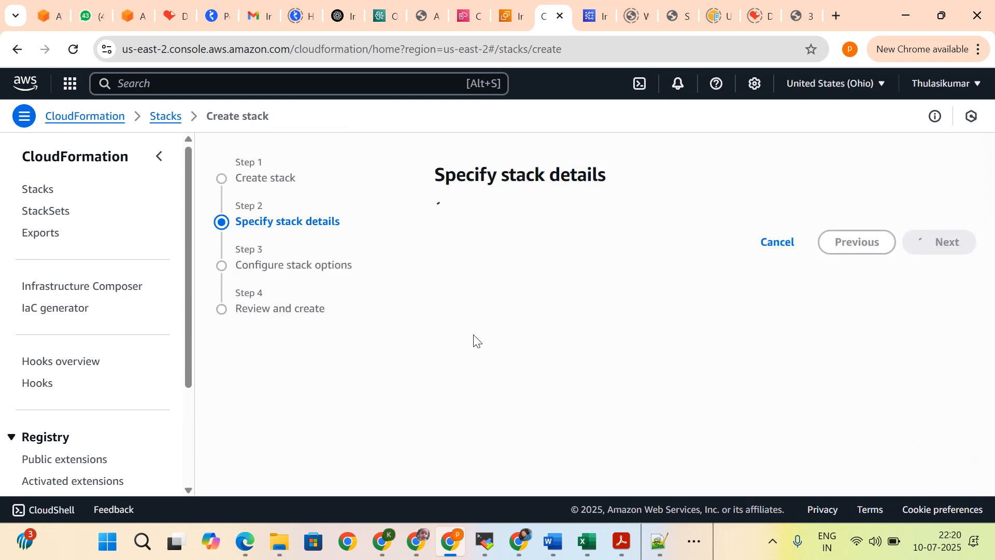
Step: Name the stack DemoApplication
{"action": "left_click", "coordinate": [508, 268]}
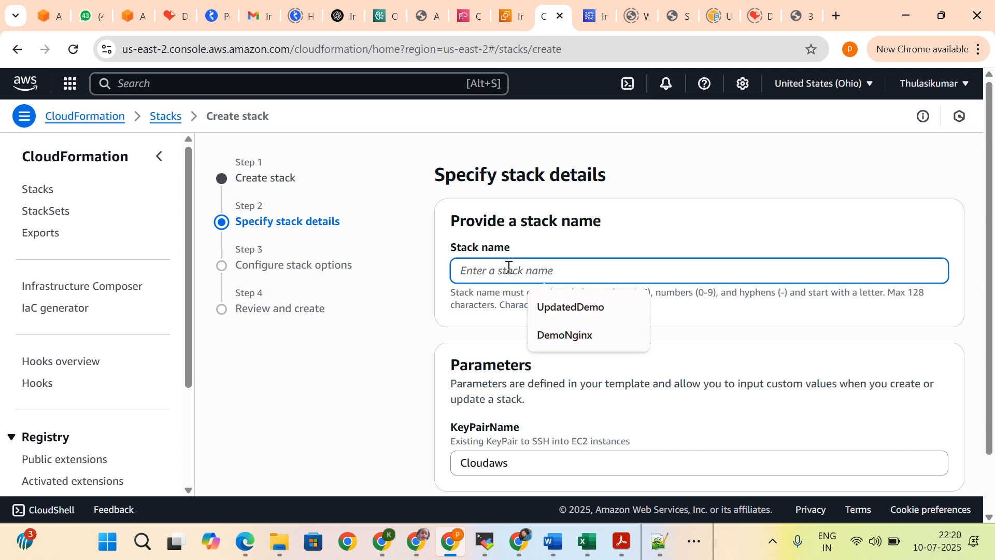
{"action": "left_click", "coordinate": [572, 337]}
{"action": "key", "text": "BackSpace"}
{"action": "key", "text": "BackSpace"}
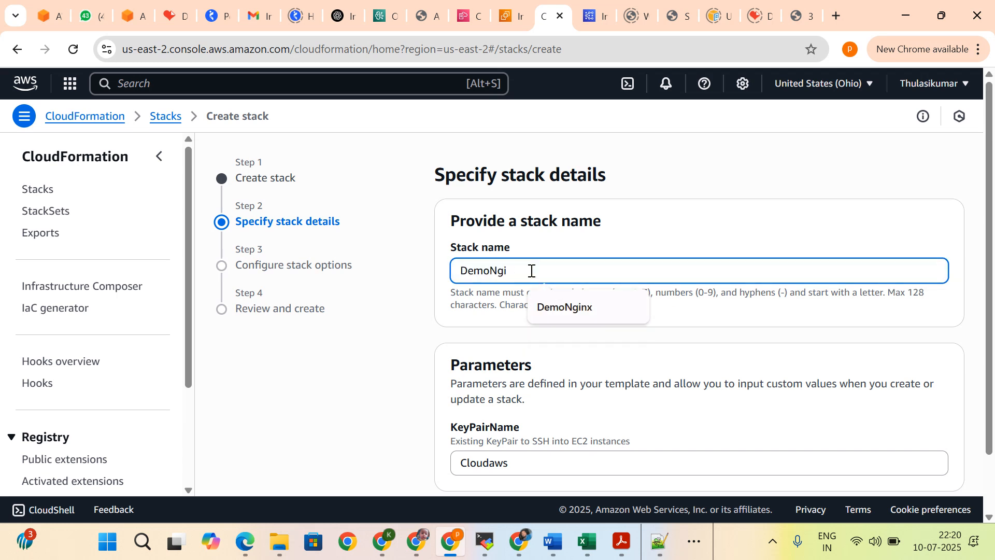
{"action": "type", "text": "App"}
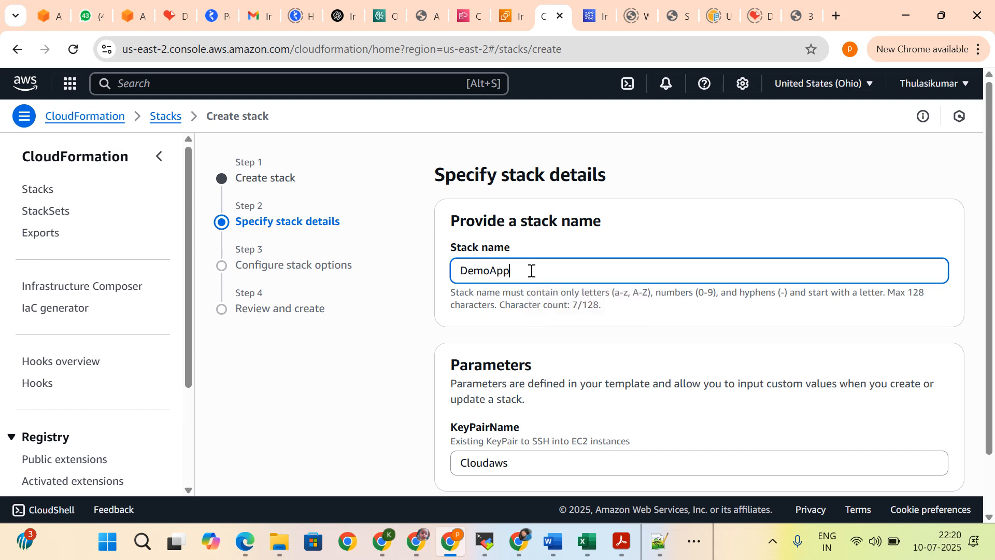
{"action": "type", "text": "licati"}
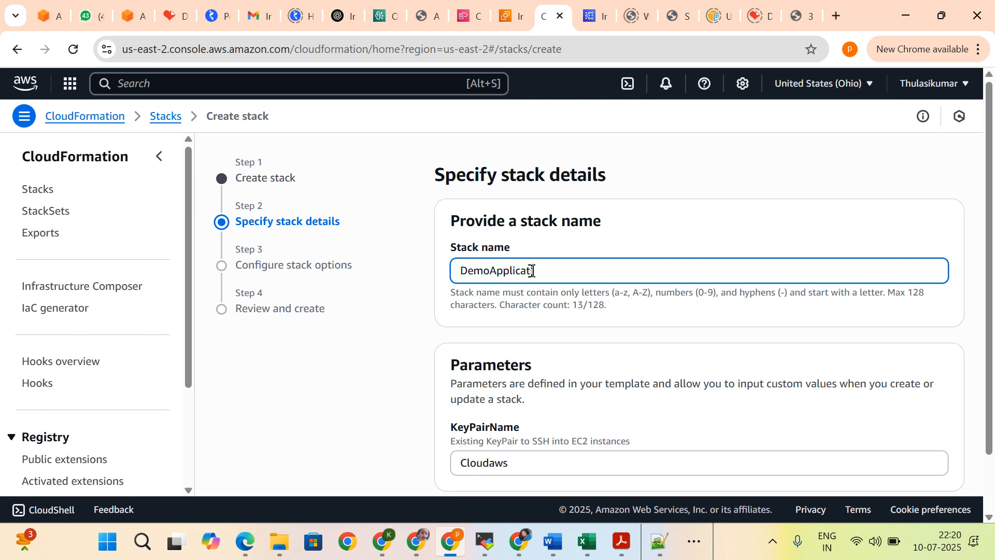
{"action": "type", "text": "on"}
Step: Check the KeyPairName parameter's default in updatedcloudformation.txt in Notepad++, then return to the stack details in Chrome
{"action": "scroll", "coordinate": [532, 270], "scroll_direction": "down", "scroll_amount": 1}
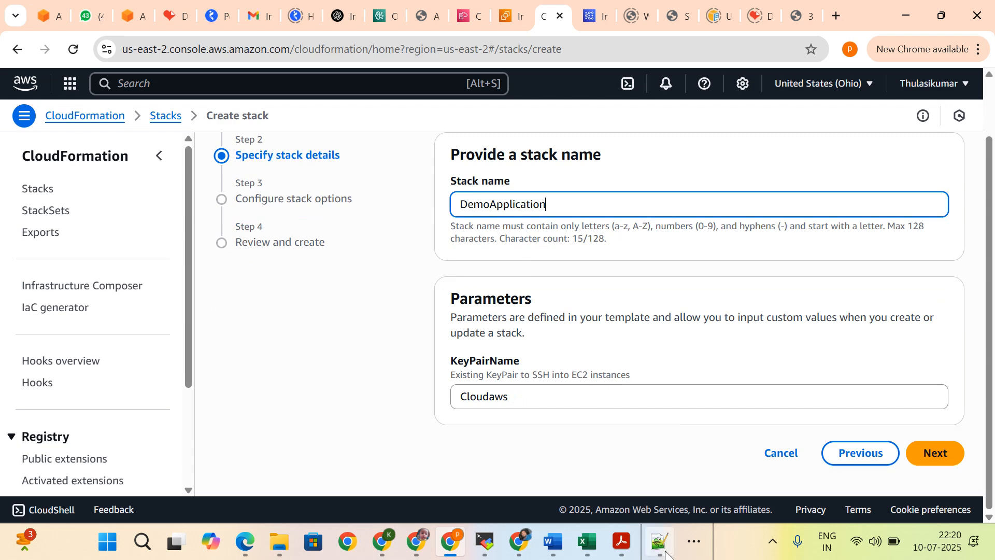
{"action": "mouse_move", "coordinate": [659, 542]}
{"action": "left_click", "coordinate": [658, 489]}
{"action": "scroll", "coordinate": [327, 254], "scroll_direction": "up", "scroll_amount": 11}
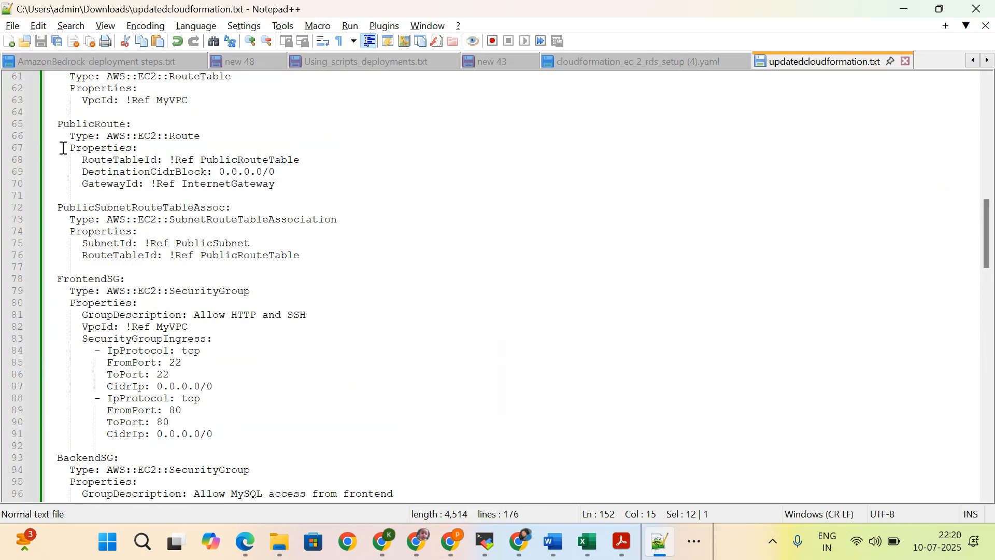
{"action": "scroll", "coordinate": [198, 161], "scroll_direction": "up", "scroll_amount": 14}
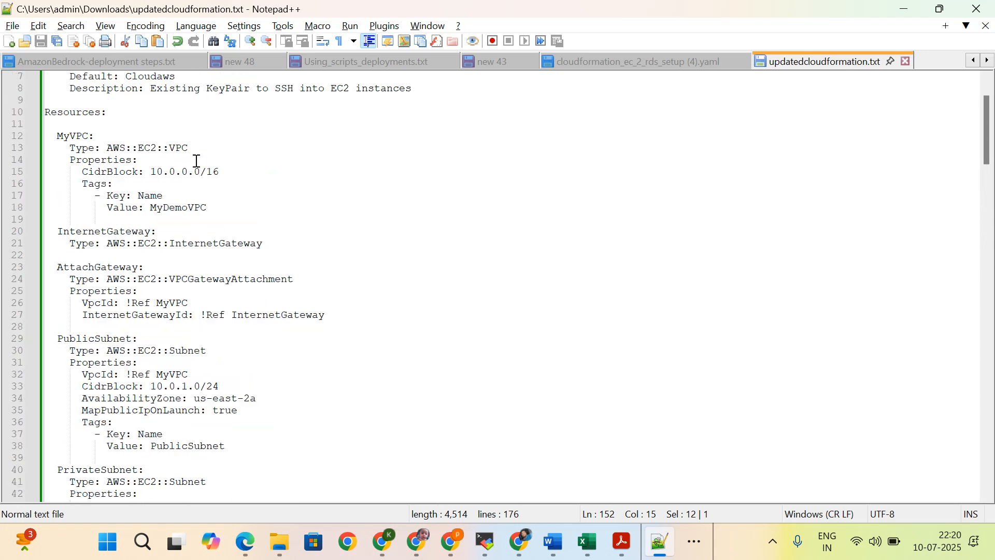
{"action": "double_click", "coordinate": [130, 149]}
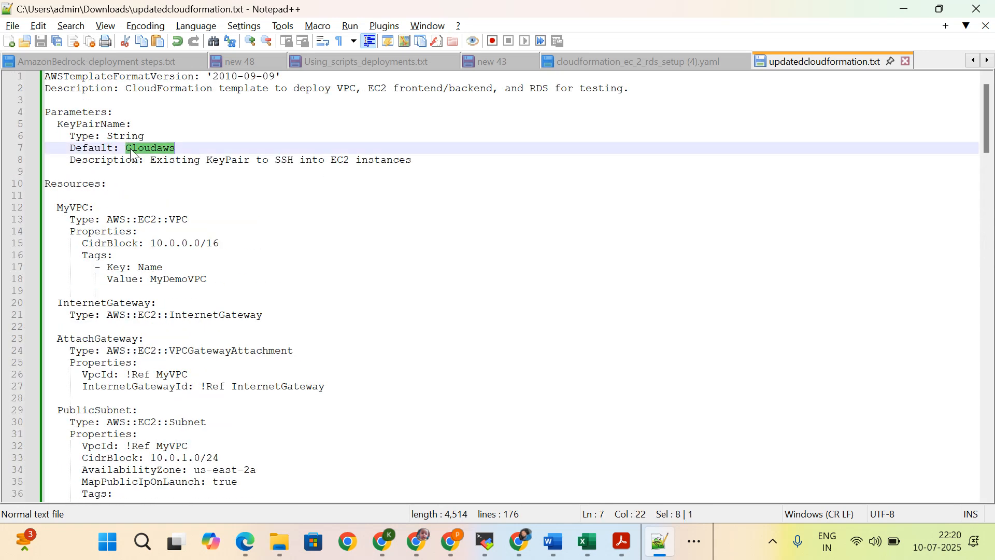
{"action": "left_click", "coordinate": [455, 544]}
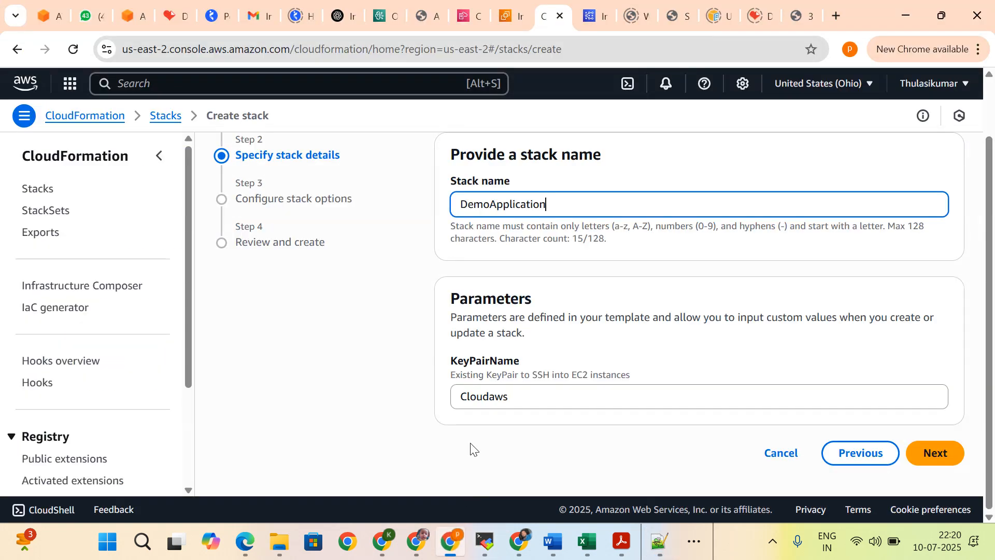
Step: Continue to Configure stack options and review the tags, permissions, stack failure options and additional settings
{"action": "left_click", "coordinate": [950, 463]}
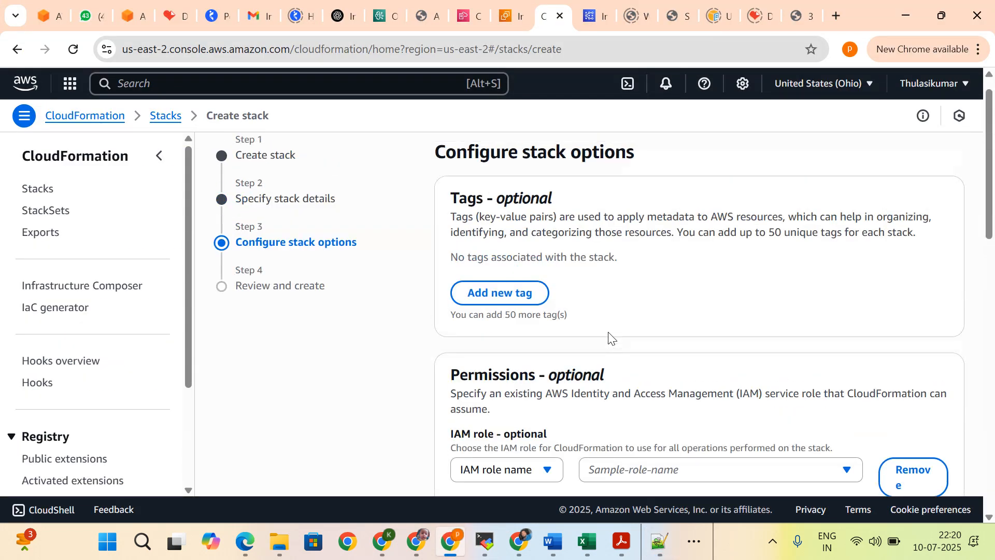
{"action": "scroll", "coordinate": [609, 338], "scroll_direction": "down", "scroll_amount": 3}
{"action": "scroll", "coordinate": [644, 258], "scroll_direction": "down", "scroll_amount": 3}
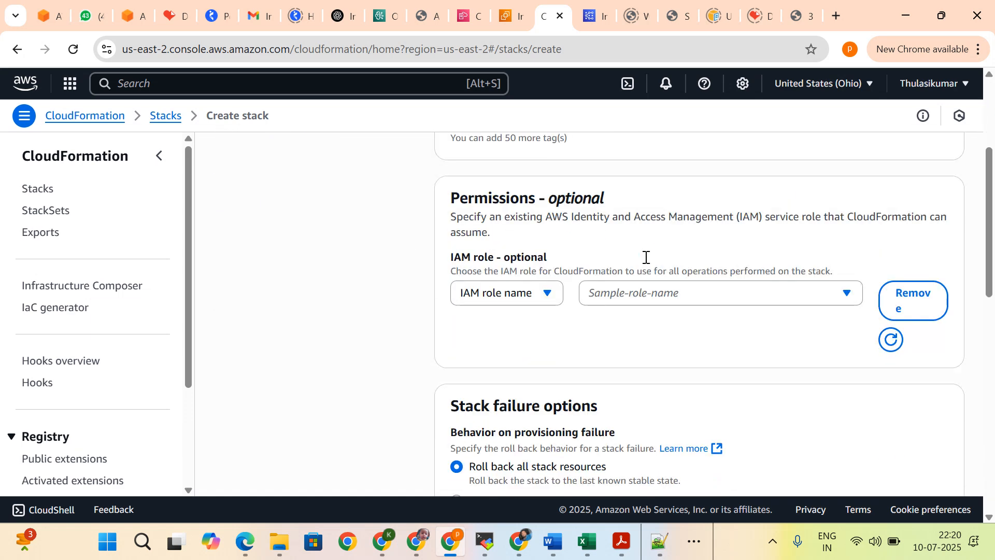
{"action": "scroll", "coordinate": [715, 269], "scroll_direction": "down", "scroll_amount": 1}
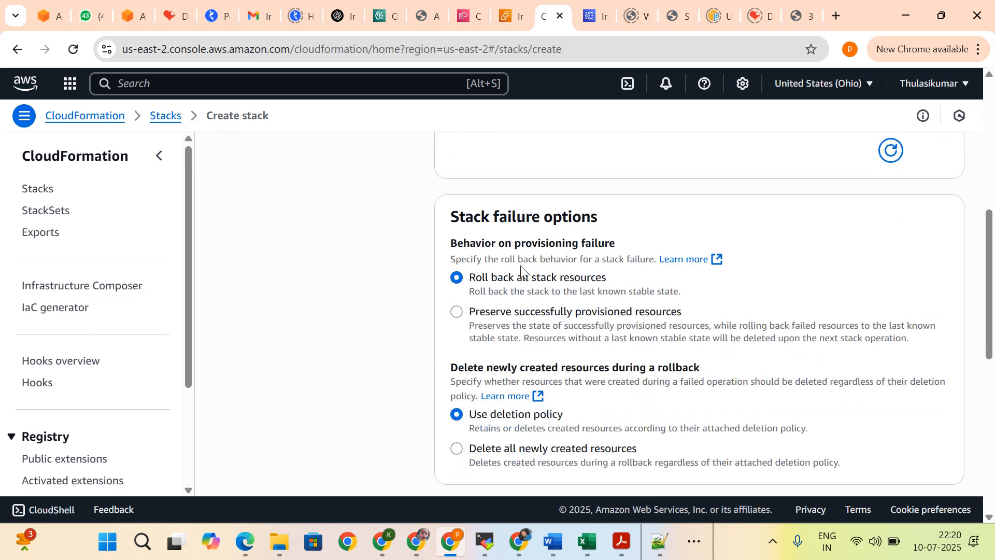
{"action": "scroll", "coordinate": [529, 271], "scroll_direction": "down", "scroll_amount": 1}
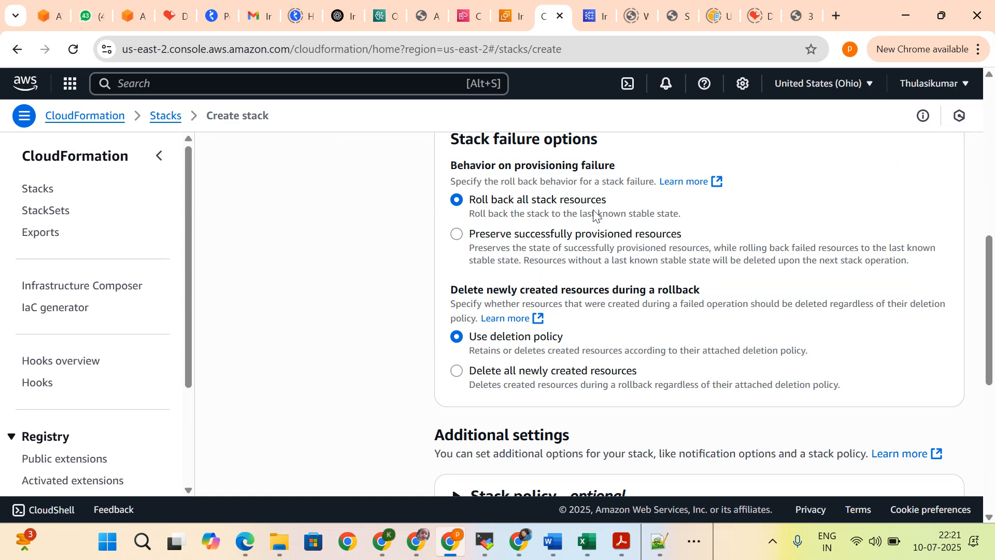
{"action": "scroll", "coordinate": [625, 215], "scroll_direction": "down", "scroll_amount": 3}
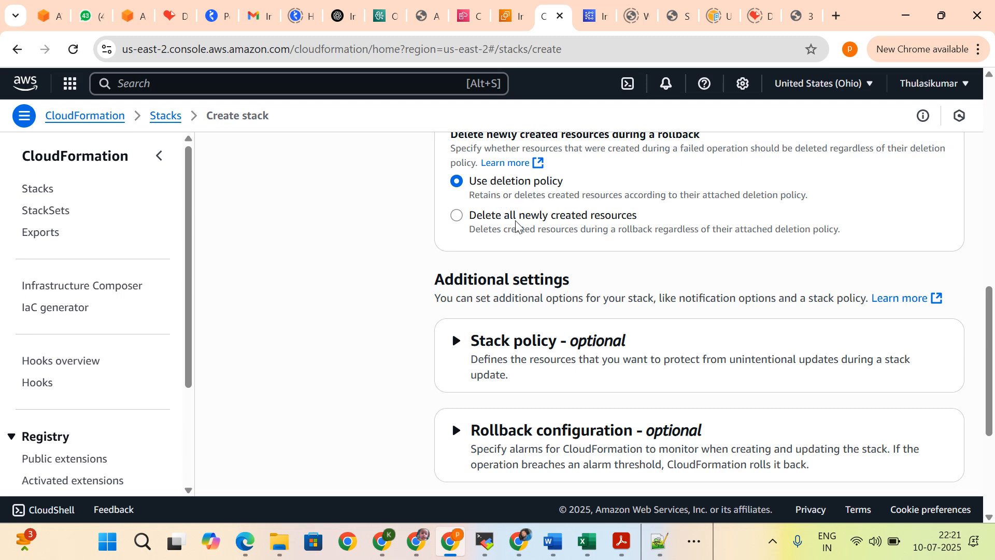
{"action": "scroll", "coordinate": [607, 296], "scroll_direction": "down", "scroll_amount": 3}
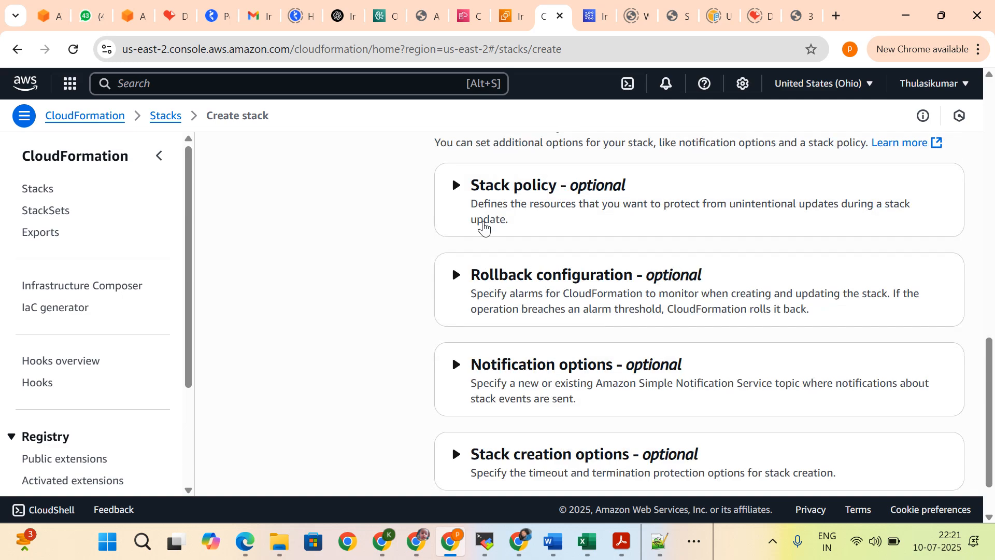
{"action": "scroll", "coordinate": [605, 288], "scroll_direction": "down", "scroll_amount": 2}
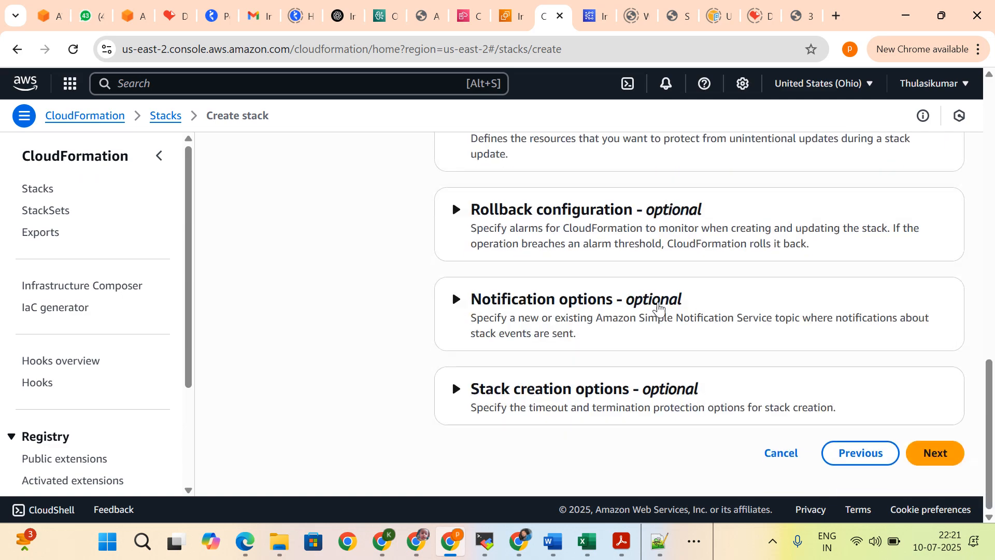
{"action": "scroll", "coordinate": [752, 394], "scroll_direction": "up", "scroll_amount": 1}
{"action": "scroll", "coordinate": [793, 423], "scroll_direction": "down", "scroll_amount": 3}
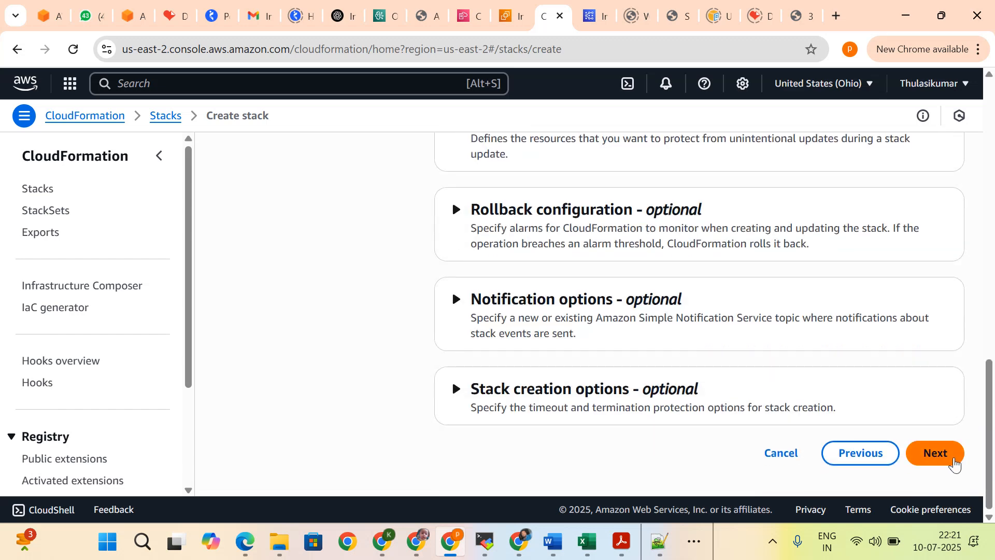
Step: Continue to Review and create, check the template and stack option settings, and submit the DemoApplication stack for creation
{"action": "left_click", "coordinate": [949, 462]}
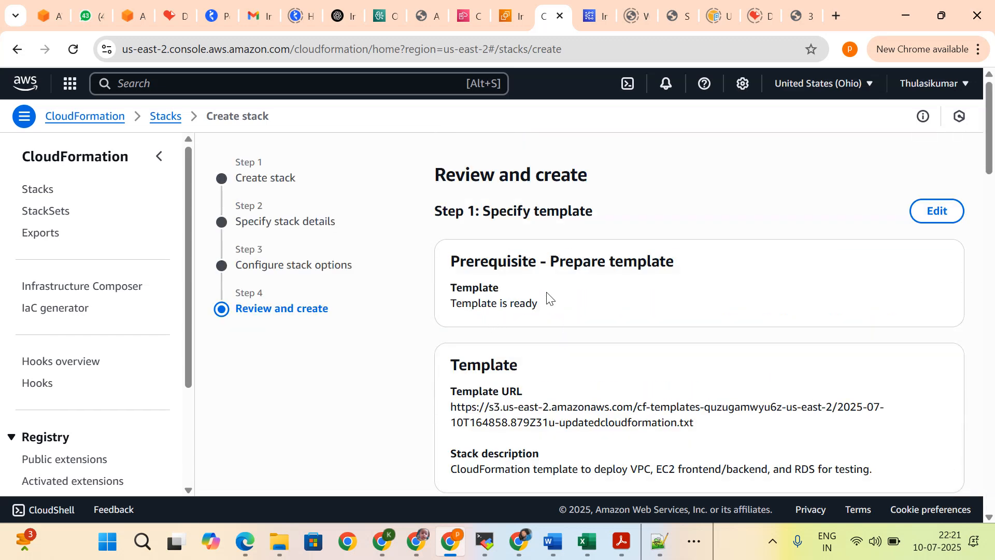
{"action": "scroll", "coordinate": [524, 217], "scroll_direction": "down", "scroll_amount": 3}
{"action": "scroll", "coordinate": [526, 219], "scroll_direction": "up", "scroll_amount": 3}
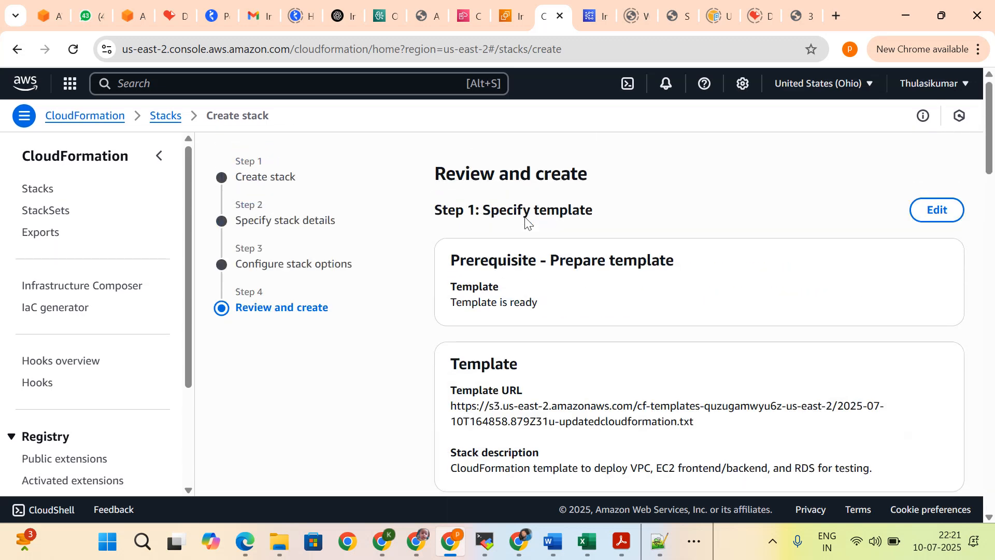
{"action": "scroll", "coordinate": [526, 219], "scroll_direction": "down", "scroll_amount": 12}
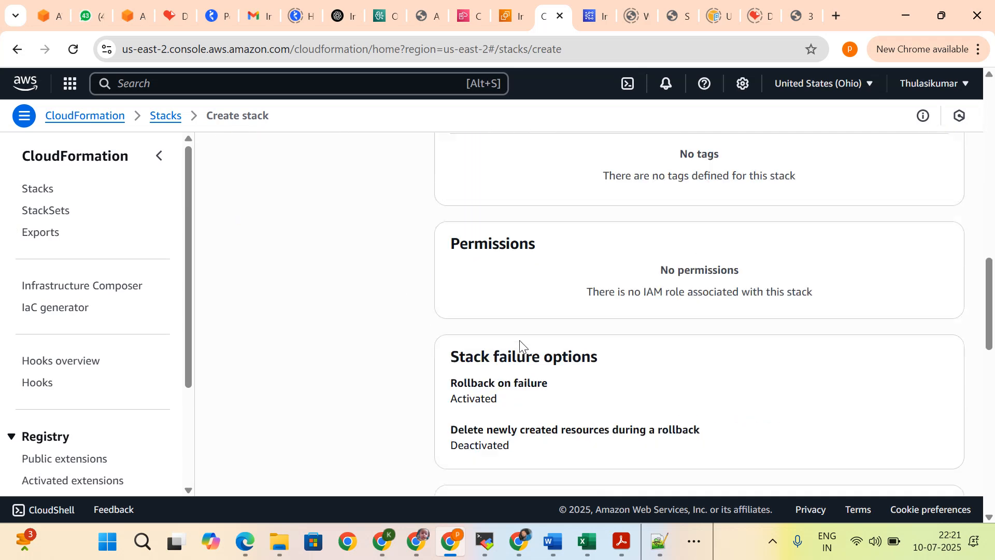
{"action": "scroll", "coordinate": [521, 345], "scroll_direction": "down", "scroll_amount": 10}
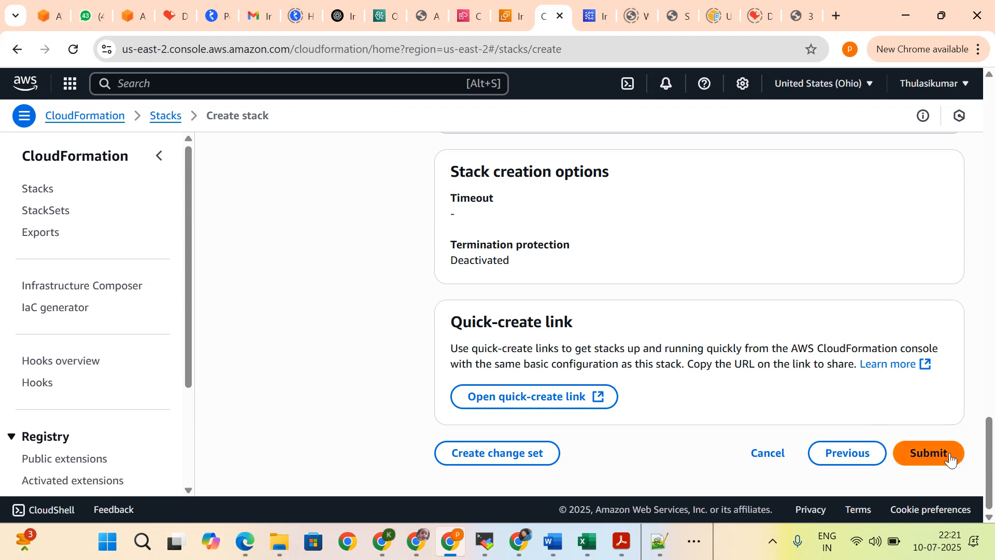
{"action": "left_click", "coordinate": [951, 455]}
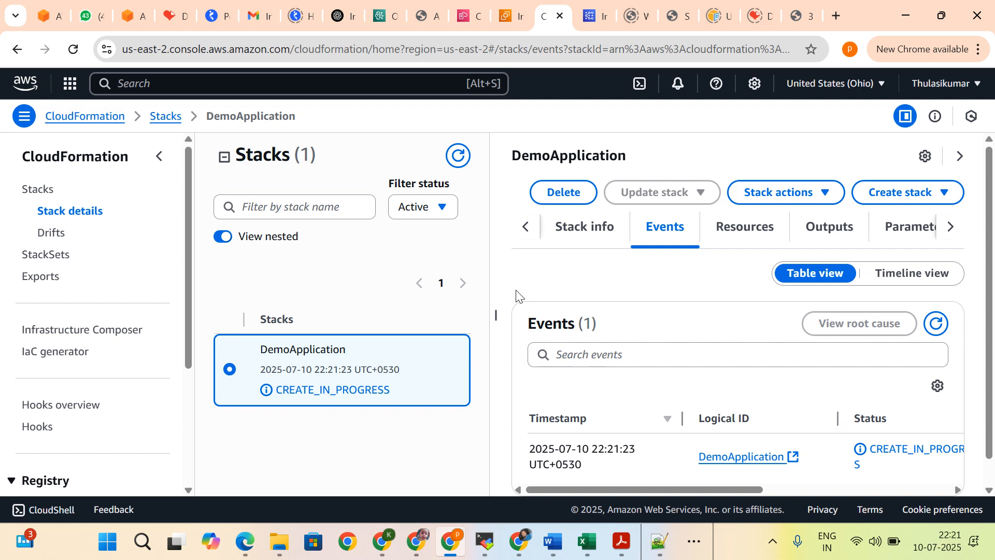
Step: Check the initial creation event, then examine the DemoApplication stack info, including its overview, tags and stack policy sections
{"action": "scroll", "coordinate": [701, 294], "scroll_direction": "down", "scroll_amount": 1}
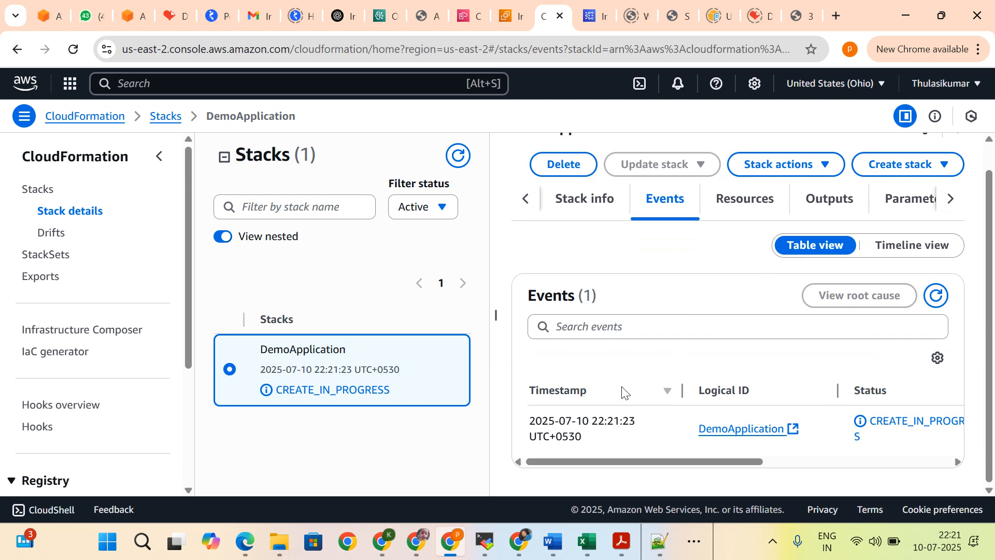
{"action": "scroll", "coordinate": [565, 358], "scroll_direction": "up", "scroll_amount": 1}
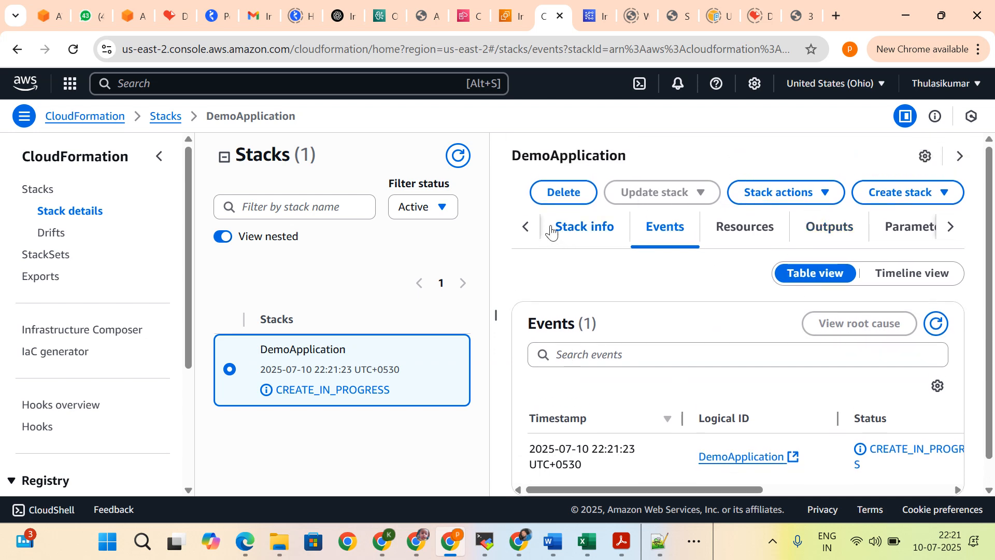
{"action": "left_click", "coordinate": [586, 234]}
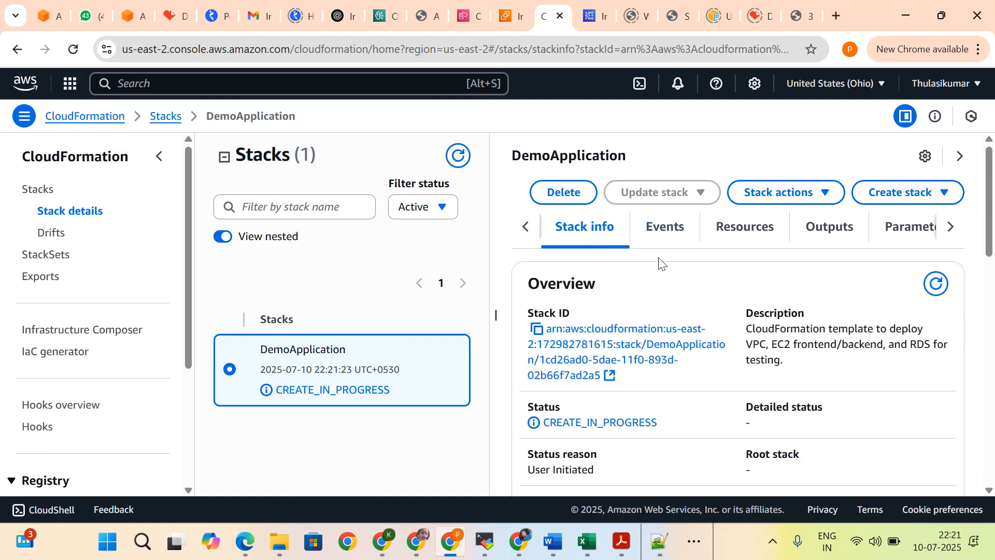
{"action": "scroll", "coordinate": [657, 265], "scroll_direction": "down", "scroll_amount": 15}
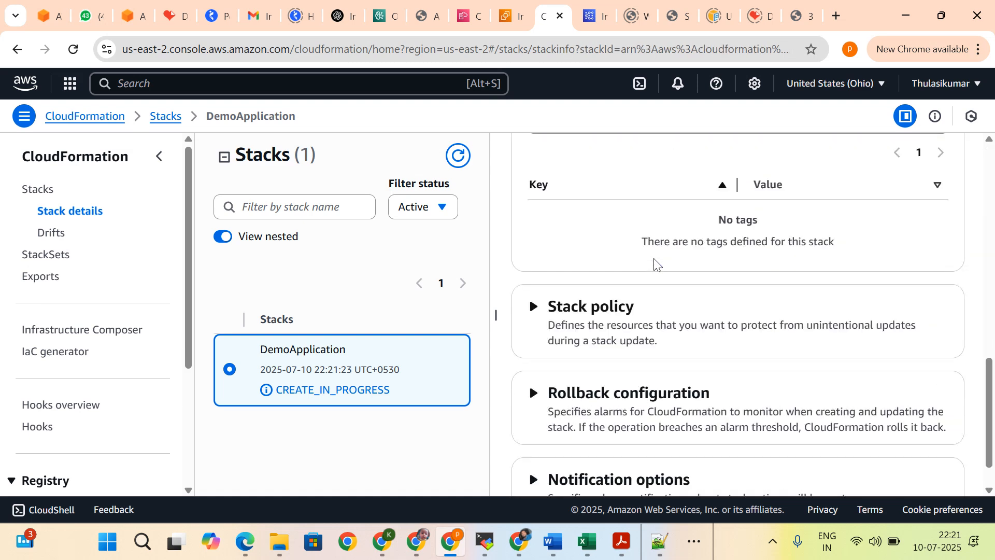
{"action": "scroll", "coordinate": [654, 264], "scroll_direction": "up", "scroll_amount": 15}
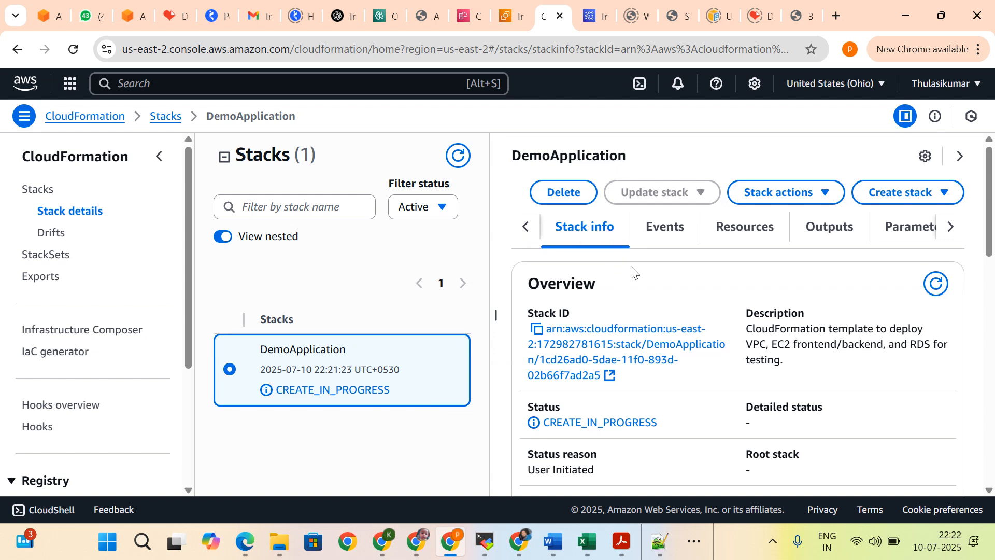
{"action": "scroll", "coordinate": [621, 307], "scroll_direction": "down", "scroll_amount": 1}
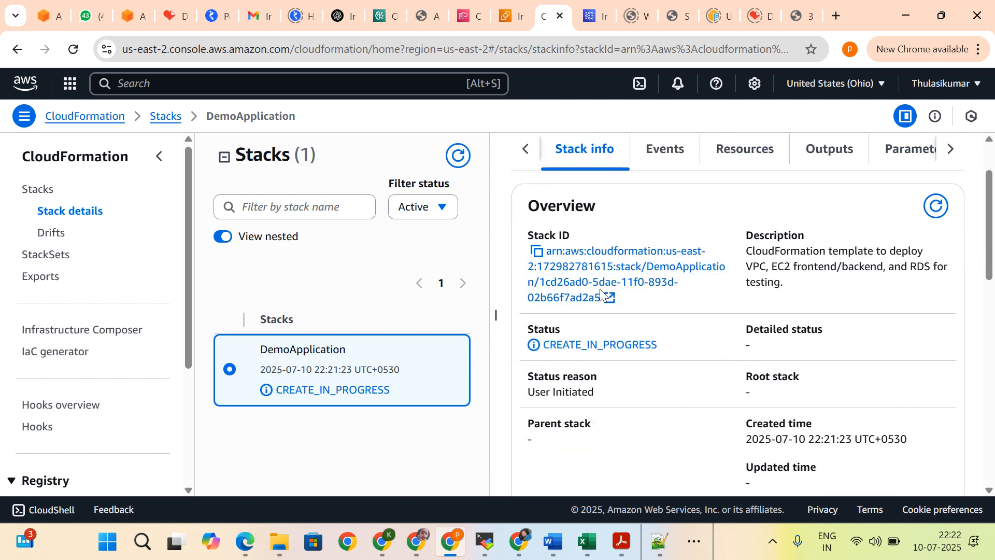
{"action": "scroll", "coordinate": [599, 289], "scroll_direction": "down", "scroll_amount": 7}
{"action": "scroll", "coordinate": [640, 324], "scroll_direction": "up", "scroll_amount": 3}
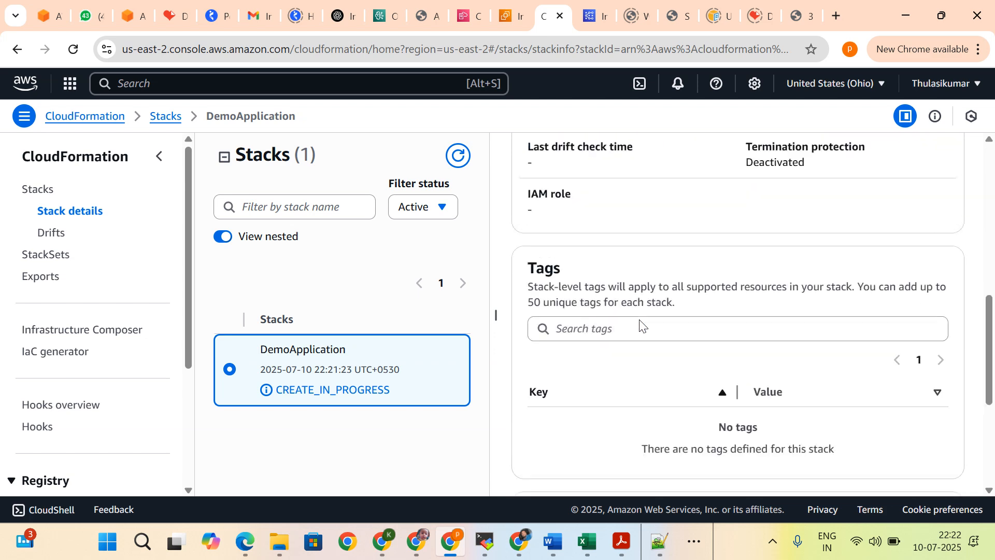
{"action": "scroll", "coordinate": [640, 324], "scroll_direction": "down", "scroll_amount": 1}
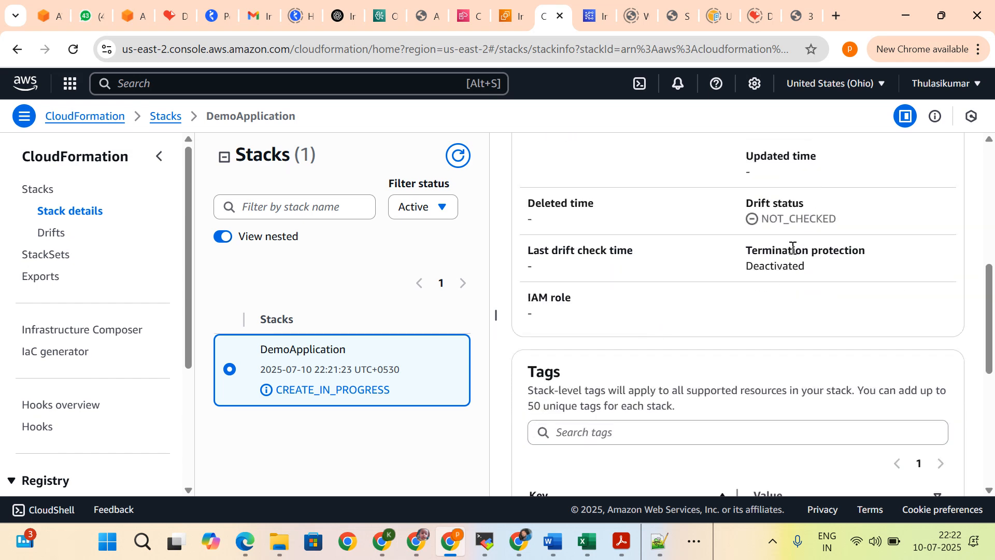
{"action": "scroll", "coordinate": [578, 374], "scroll_direction": "down", "scroll_amount": 3}
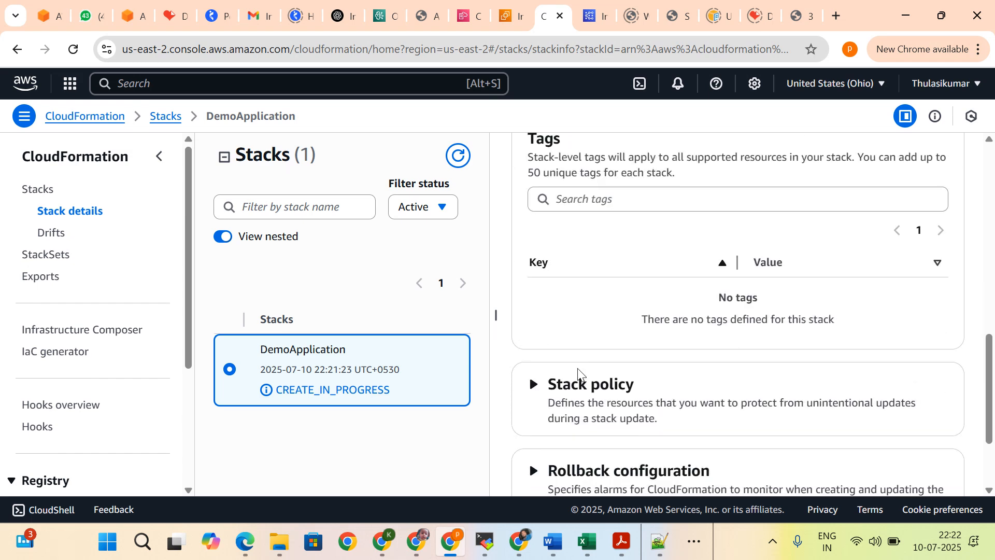
{"action": "scroll", "coordinate": [578, 374], "scroll_direction": "down", "scroll_amount": 2}
{"action": "scroll", "coordinate": [582, 374], "scroll_direction": "up", "scroll_amount": 10}
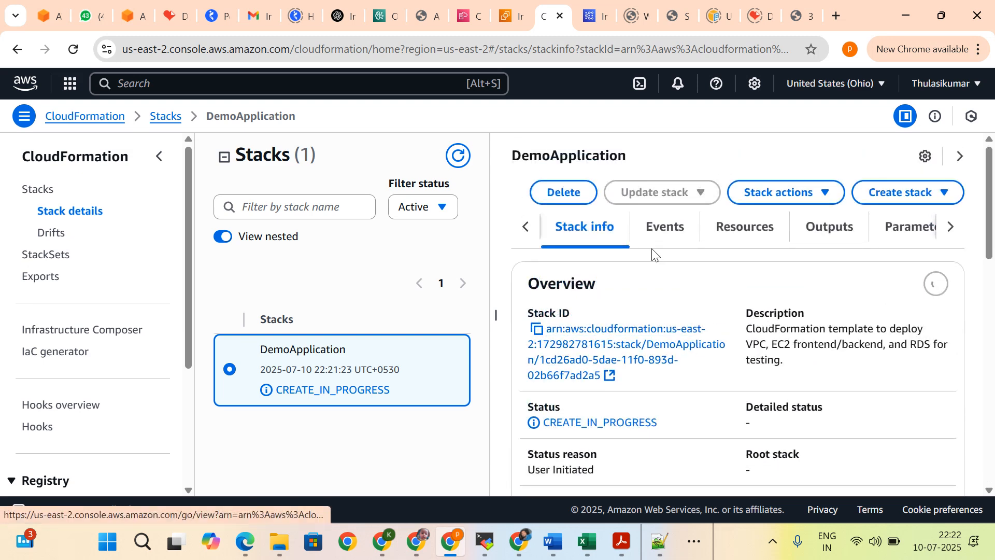
Step: Examine the DemoApplication stack's events, checking the creation status of the instances, security groups and public route
{"action": "left_click", "coordinate": [670, 236]}
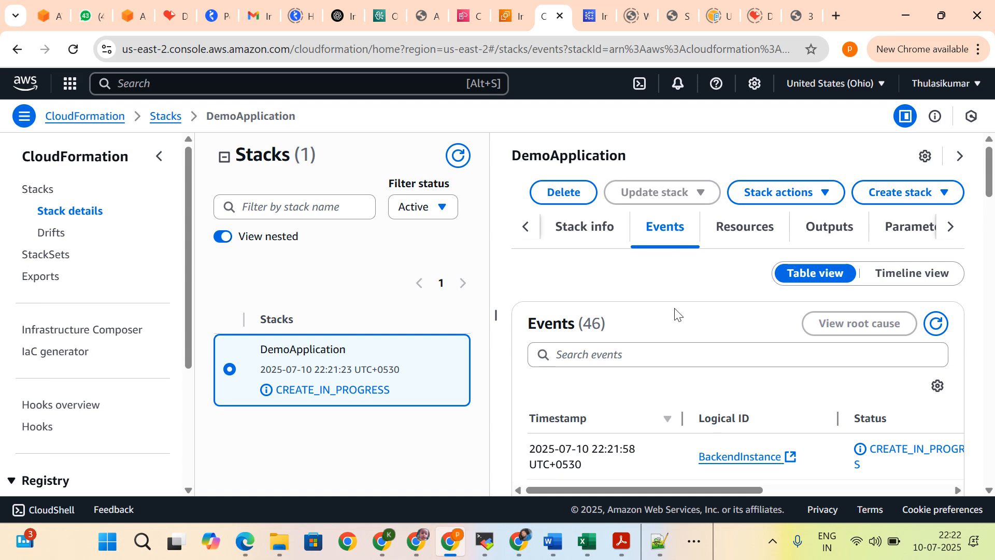
{"action": "scroll", "coordinate": [677, 314], "scroll_direction": "down", "scroll_amount": 2}
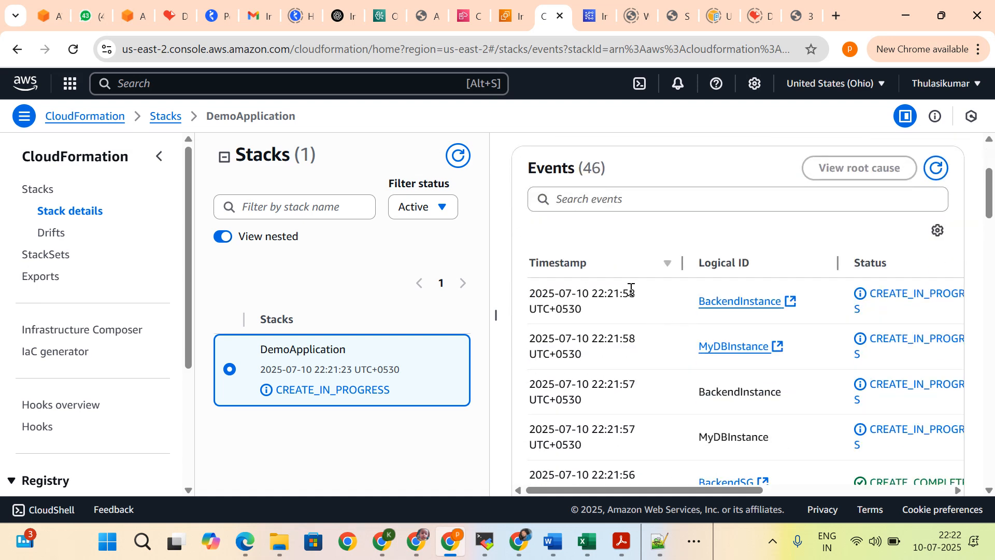
{"action": "scroll", "coordinate": [631, 289], "scroll_direction": "up", "scroll_amount": 2}
{"action": "scroll", "coordinate": [631, 290], "scroll_direction": "down", "scroll_amount": 3}
{"action": "scroll", "coordinate": [631, 293], "scroll_direction": "up", "scroll_amount": 1}
{"action": "double_click", "coordinate": [873, 296]}
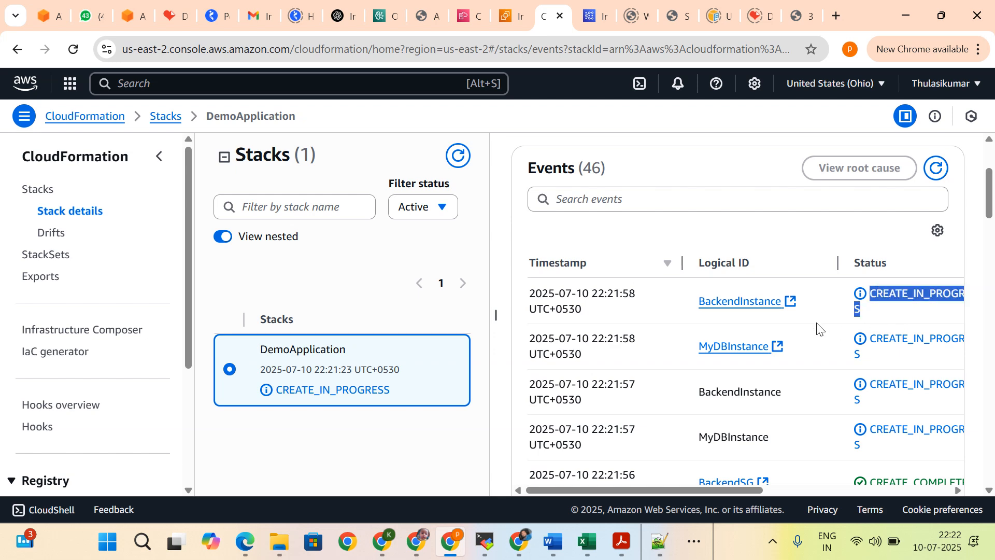
{"action": "left_click", "coordinate": [827, 299]}
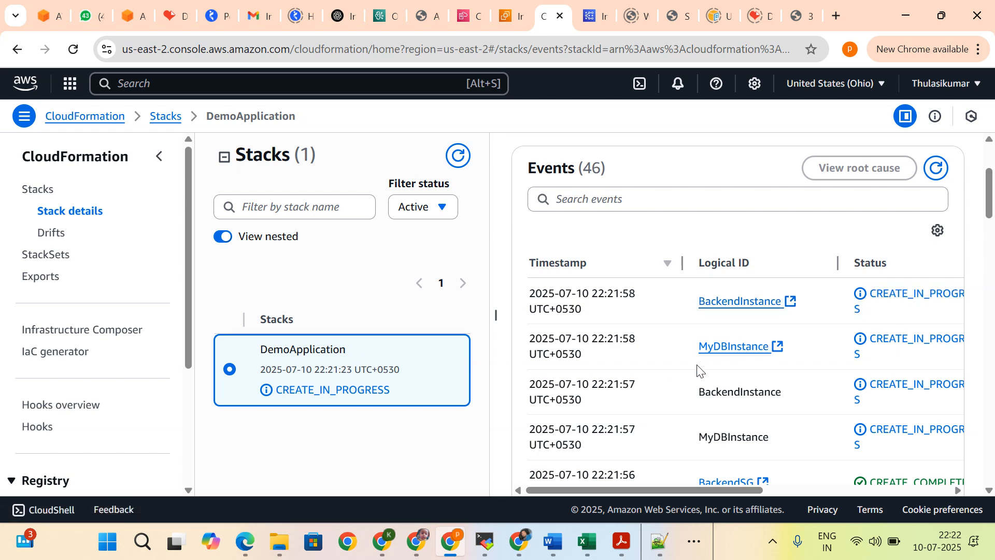
{"action": "scroll", "coordinate": [713, 349], "scroll_direction": "down", "scroll_amount": 2}
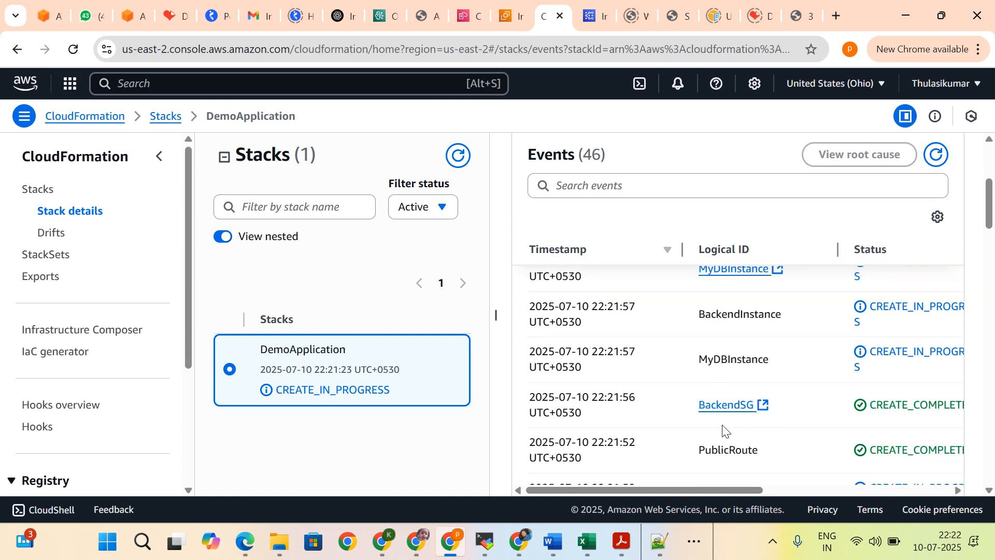
{"action": "scroll", "coordinate": [722, 429], "scroll_direction": "down", "scroll_amount": 2}
{"action": "scroll", "coordinate": [707, 369], "scroll_direction": "down", "scroll_amount": 2}
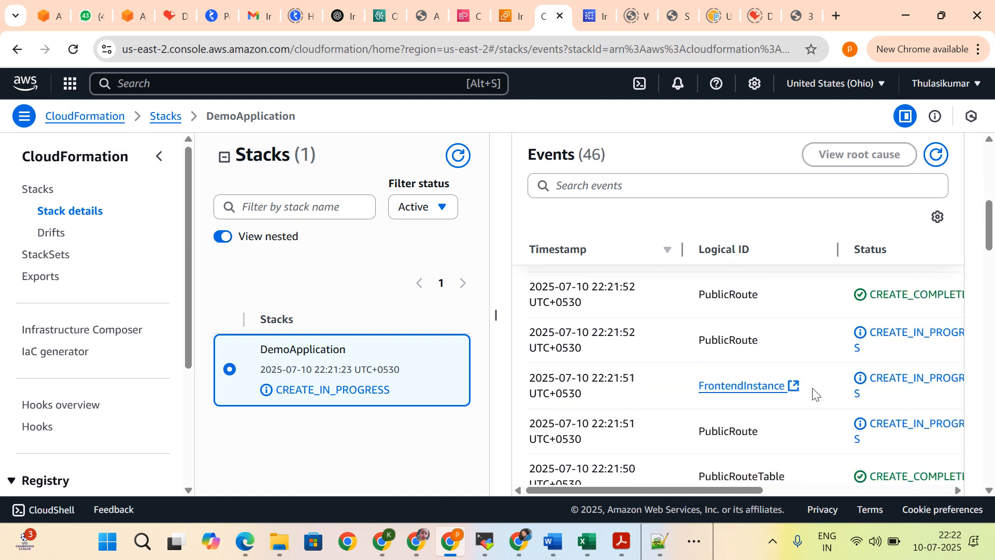
{"action": "scroll", "coordinate": [816, 395], "scroll_direction": "down", "scroll_amount": 4}
{"action": "scroll", "coordinate": [815, 396], "scroll_direction": "down", "scroll_amount": 4}
{"action": "scroll", "coordinate": [815, 396], "scroll_direction": "up", "scroll_amount": 10}
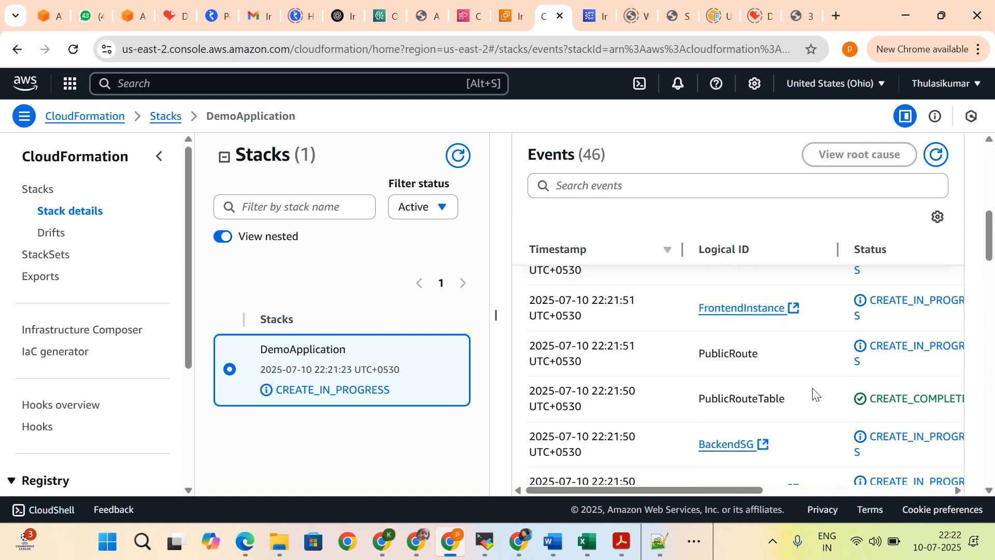
{"action": "scroll", "coordinate": [814, 394], "scroll_direction": "down", "scroll_amount": 8}
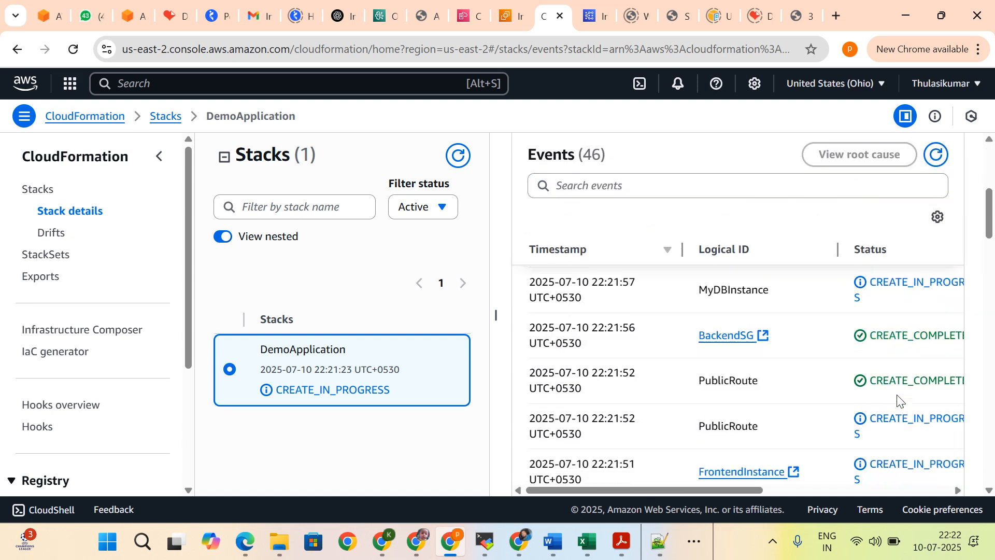
{"action": "scroll", "coordinate": [818, 426], "scroll_direction": "up", "scroll_amount": 10}
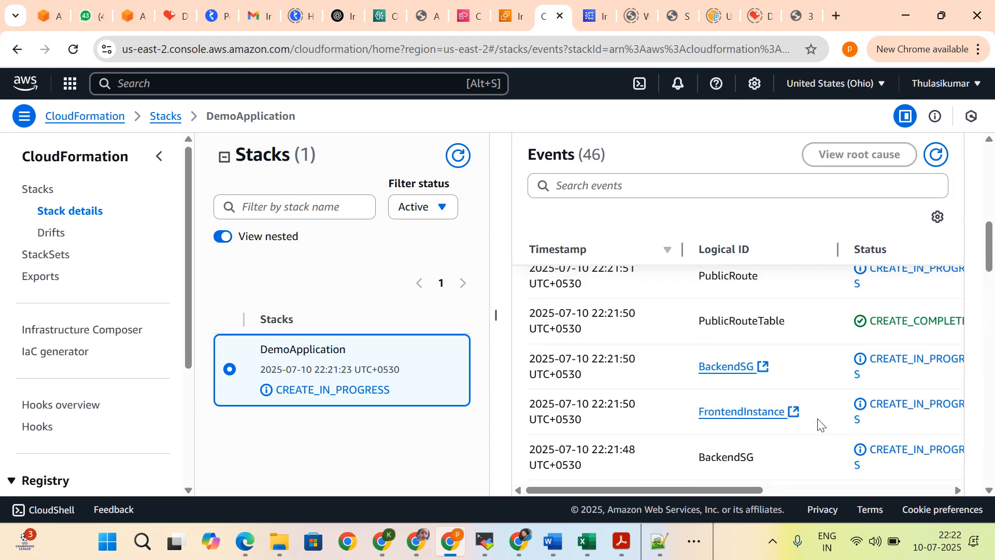
Step: Examine the DemoApplication stack's resources by logical ID, physical ID and type, from AttachGateway through MyDBSubnetGroup
{"action": "left_click", "coordinate": [733, 232]}
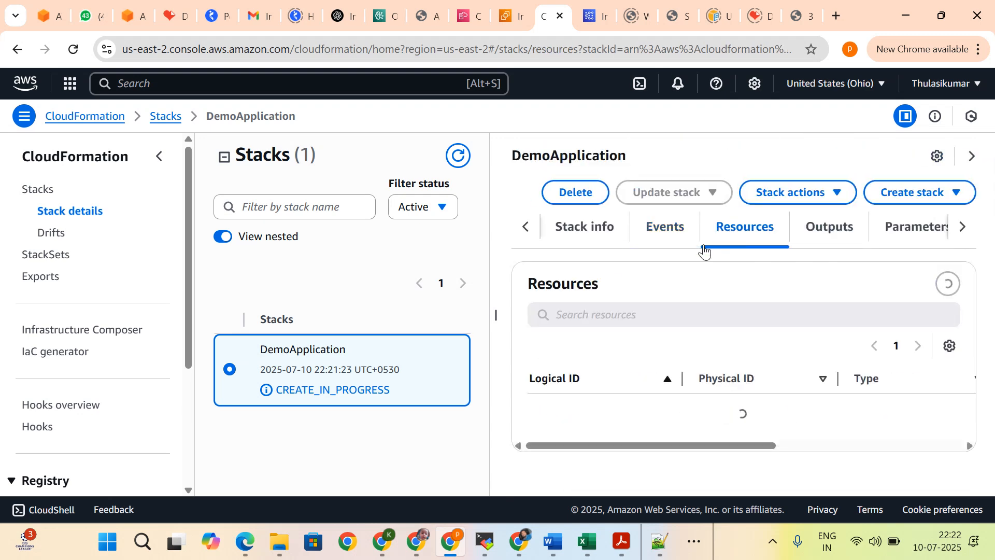
{"action": "scroll", "coordinate": [803, 383], "scroll_direction": "down", "scroll_amount": 1}
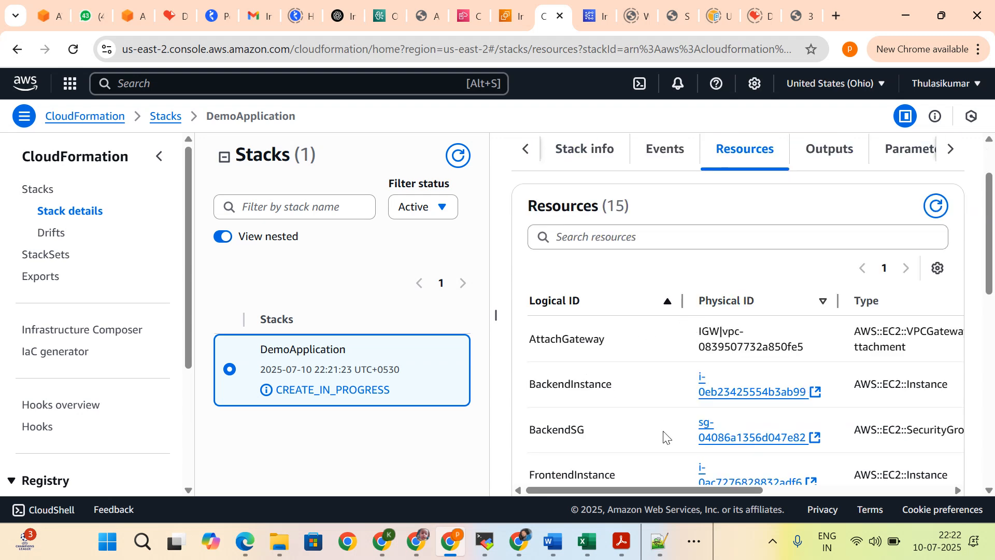
{"action": "mouse_move", "coordinate": [649, 490]}
{"action": "left_mouse_down"}
{"action": "mouse_move", "coordinate": [822, 485]}
{"action": "mouse_move", "coordinate": [645, 494]}
{"action": "left_mouse_up"}
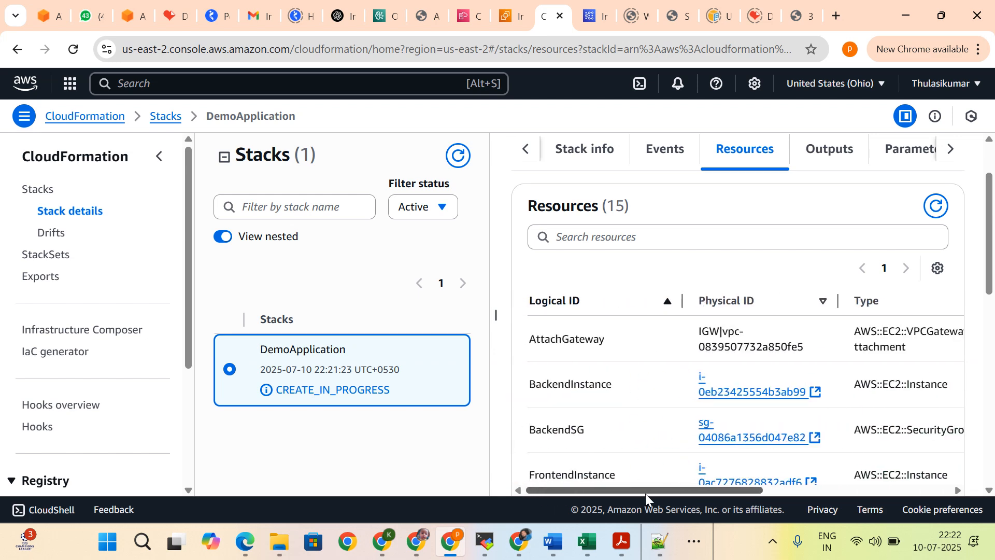
{"action": "scroll", "coordinate": [583, 306], "scroll_direction": "down", "scroll_amount": 1}
{"action": "scroll", "coordinate": [583, 306], "scroll_direction": "up", "scroll_amount": 2}
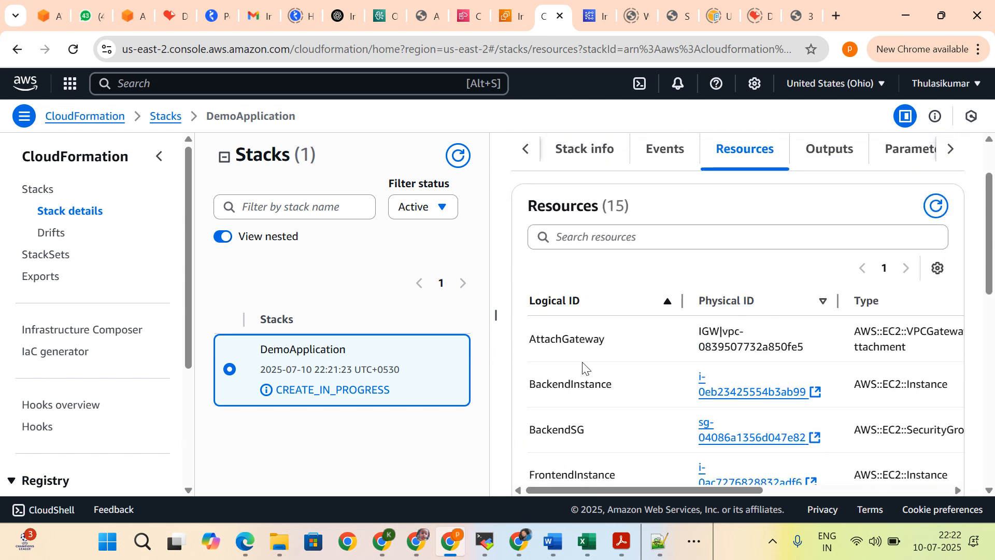
{"action": "scroll", "coordinate": [584, 366], "scroll_direction": "down", "scroll_amount": 2}
{"action": "scroll", "coordinate": [577, 379], "scroll_direction": "up", "scroll_amount": 1}
{"action": "scroll", "coordinate": [580, 369], "scroll_direction": "down", "scroll_amount": 4}
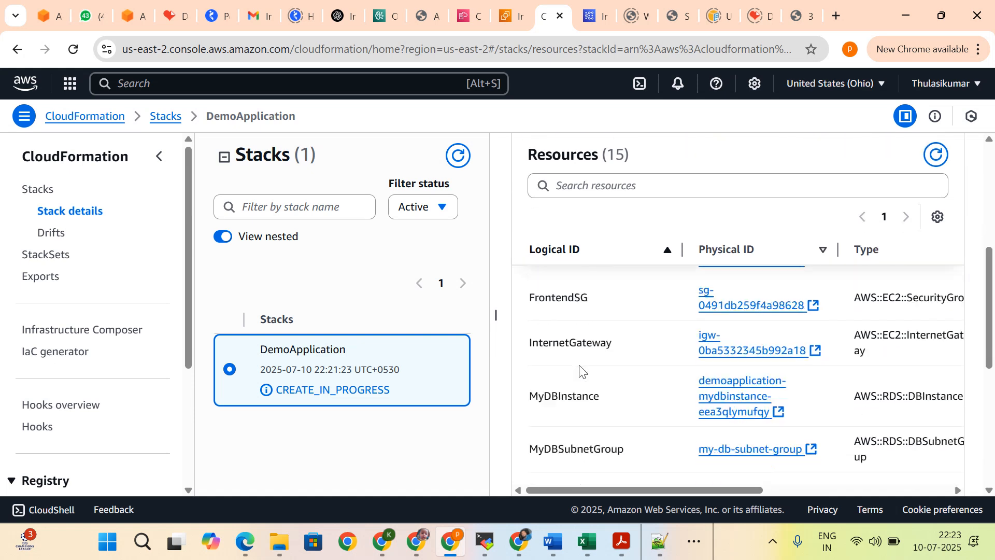
{"action": "scroll", "coordinate": [580, 368], "scroll_direction": "down", "scroll_amount": 5}
{"action": "scroll", "coordinate": [580, 365], "scroll_direction": "up", "scroll_amount": 8}
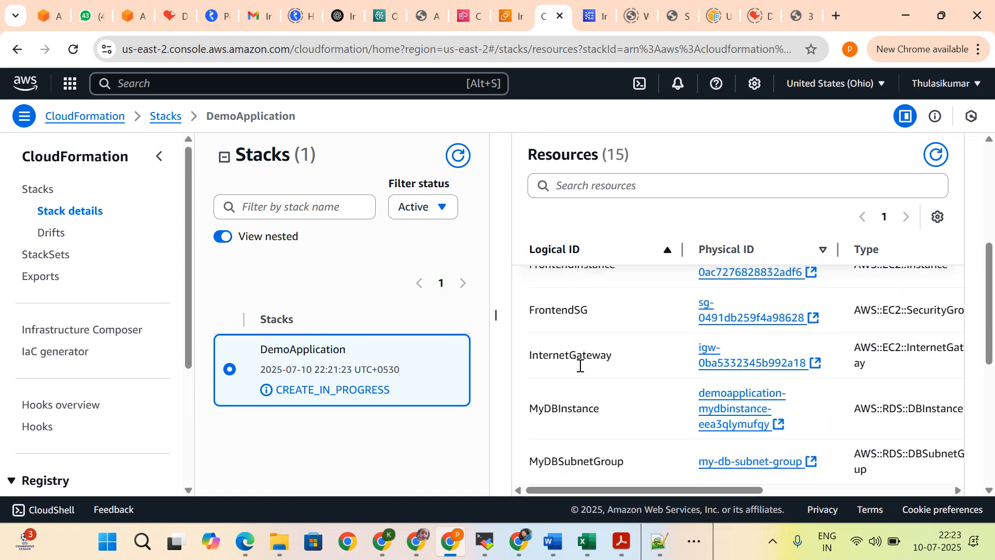
Step: Check the DemoApplication stack's outputs and the value of its KeyPairName parameter
{"action": "left_click", "coordinate": [823, 227]}
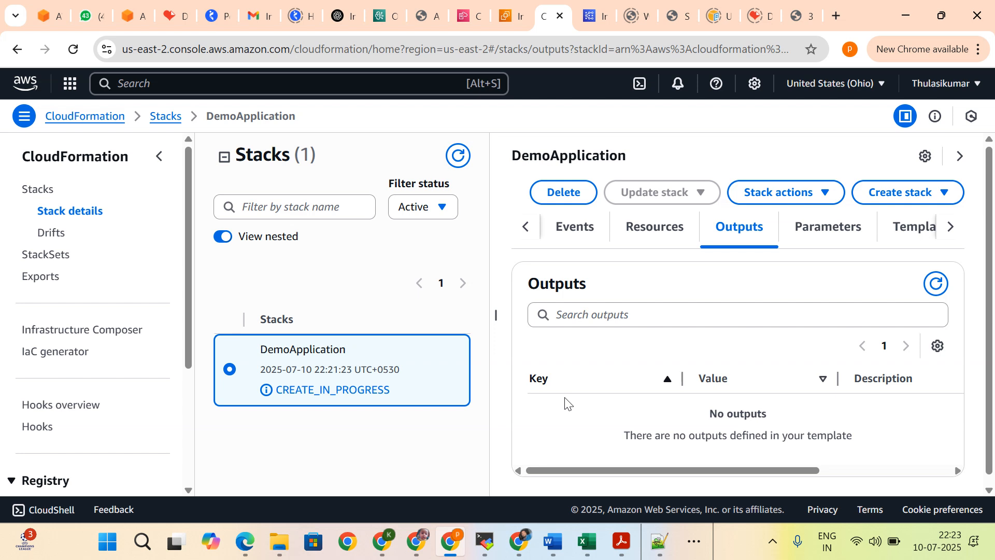
{"action": "left_click", "coordinate": [840, 238]}
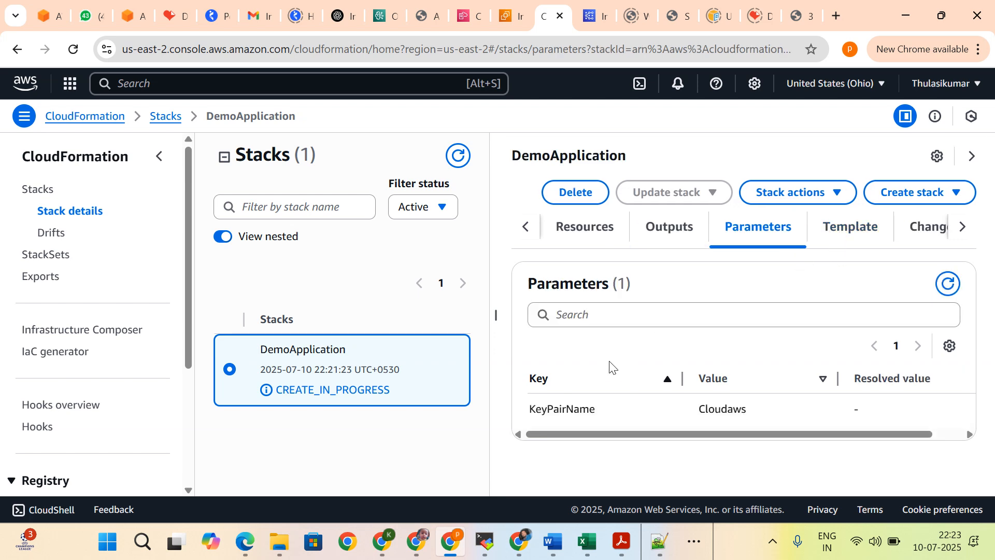
{"action": "left_click_drag", "start_coordinate": [612, 438], "coordinate": [544, 421]}
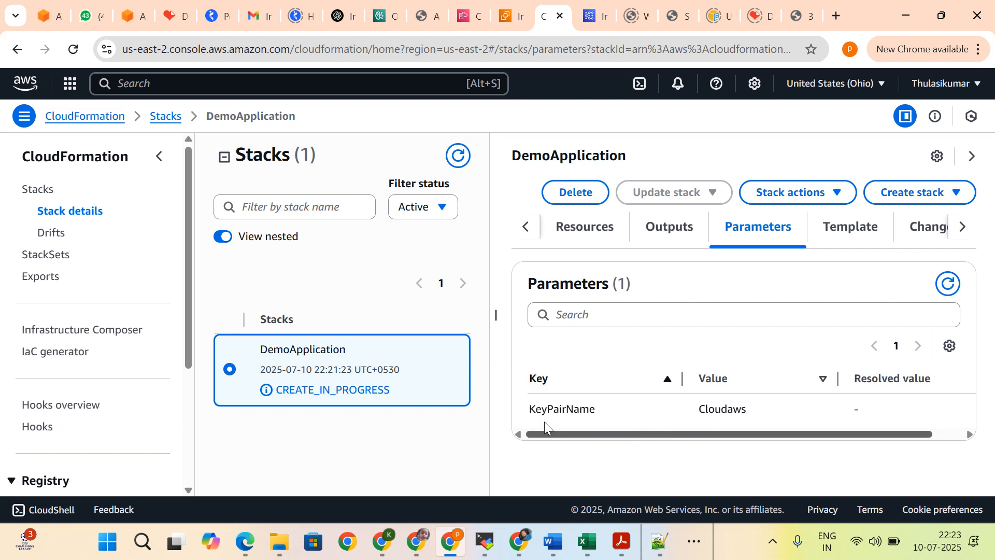
Step: View the template code used by the DemoApplication stack and check its change sets
{"action": "left_click", "coordinate": [838, 238]}
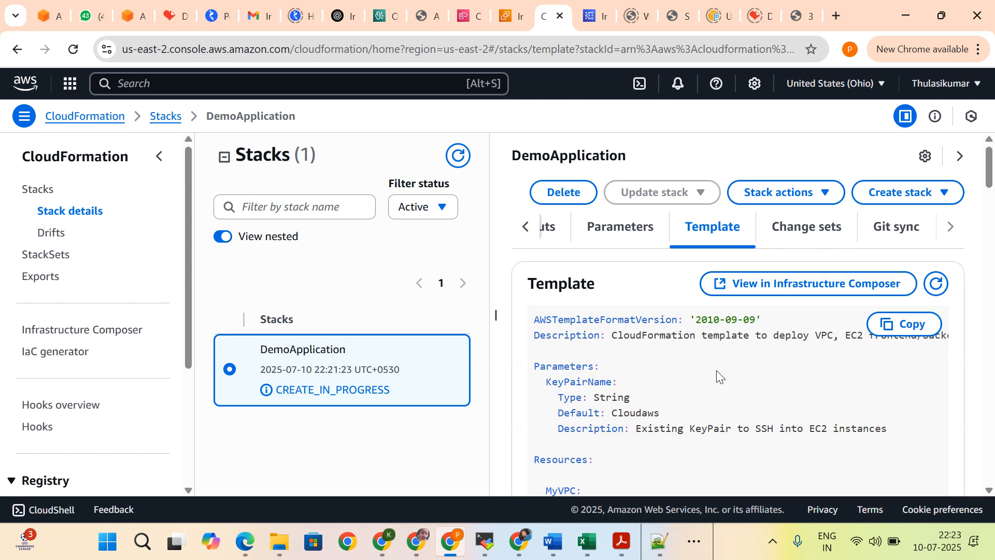
{"action": "scroll", "coordinate": [716, 370], "scroll_direction": "down", "scroll_amount": 4}
{"action": "scroll", "coordinate": [717, 370], "scroll_direction": "up", "scroll_amount": 4}
{"action": "left_click", "coordinate": [806, 228]}
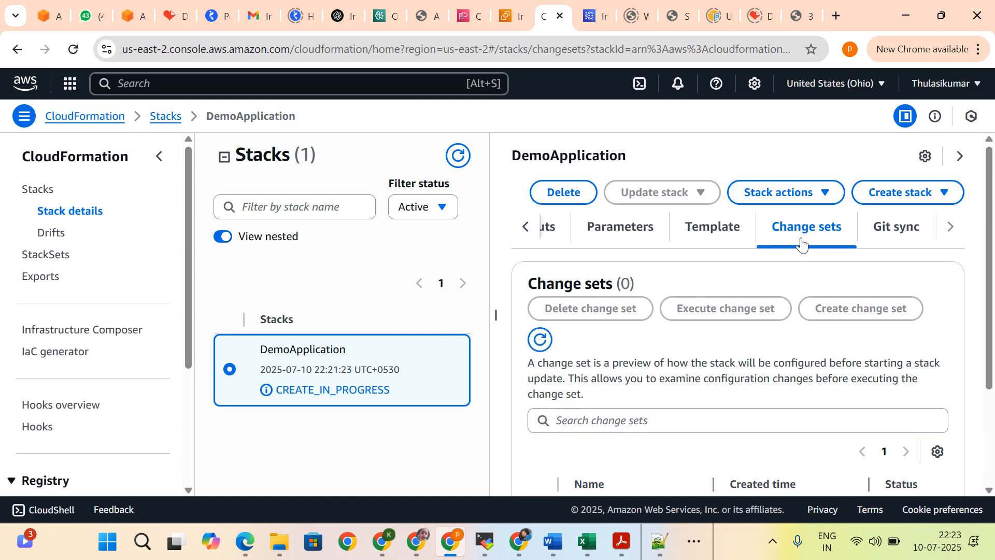
{"action": "scroll", "coordinate": [670, 309], "scroll_direction": "down", "scroll_amount": 1}
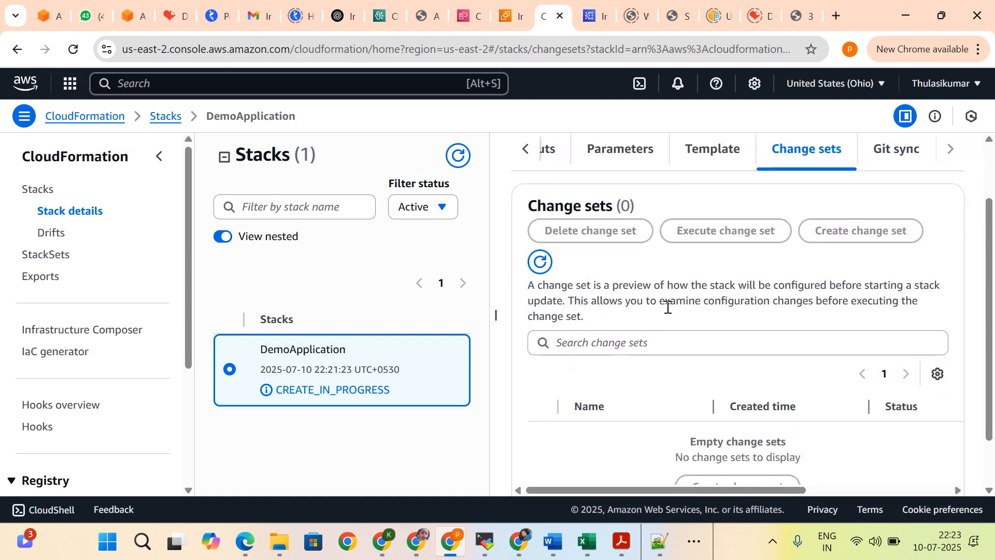
Step: Review the DemoApplication stack's change sets section and its Git sync configuration
{"action": "scroll", "coordinate": [758, 340], "scroll_direction": "down", "scroll_amount": 1}
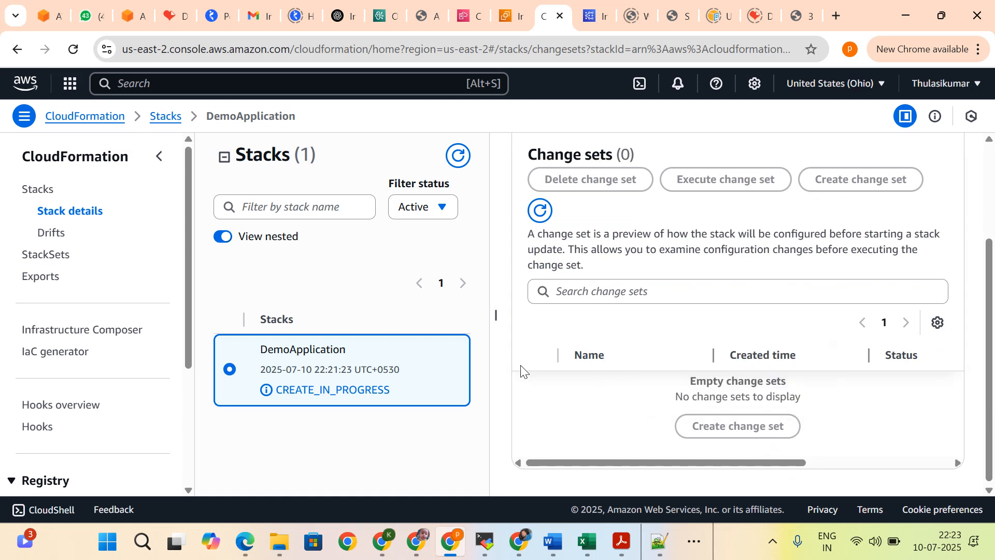
{"action": "scroll", "coordinate": [528, 363], "scroll_direction": "up", "scroll_amount": 2}
{"action": "scroll", "coordinate": [591, 333], "scroll_direction": "down", "scroll_amount": 2}
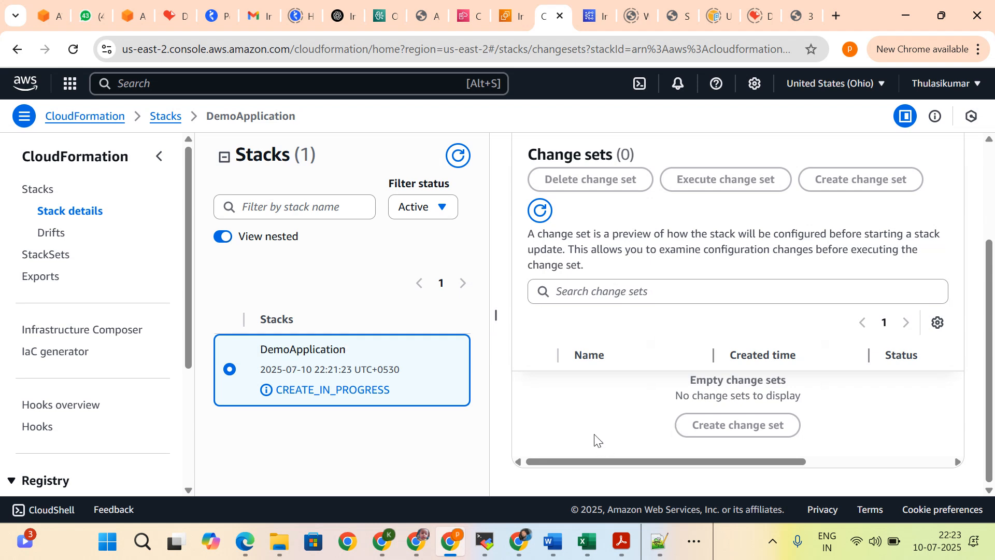
{"action": "scroll", "coordinate": [595, 440], "scroll_direction": "up", "scroll_amount": 3}
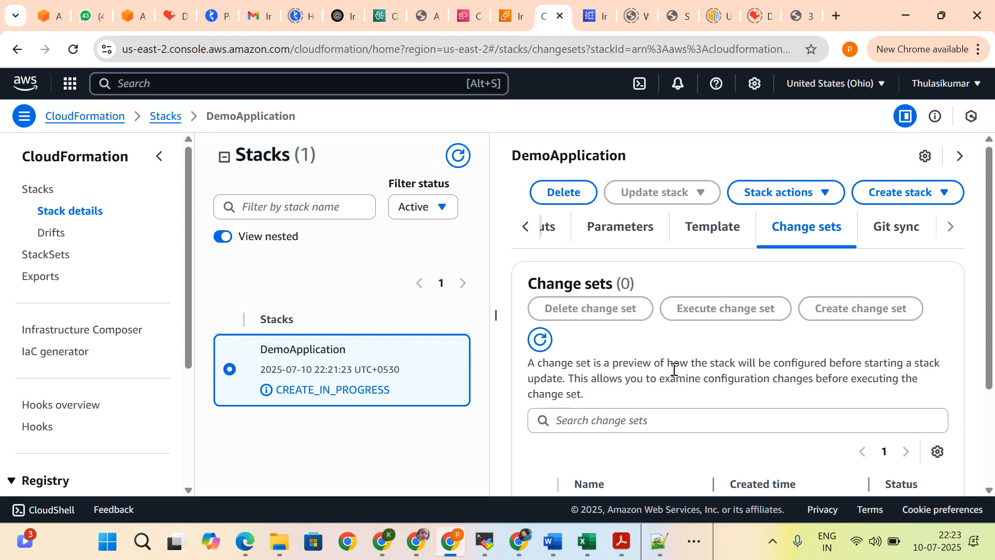
{"action": "left_click", "coordinate": [901, 235]}
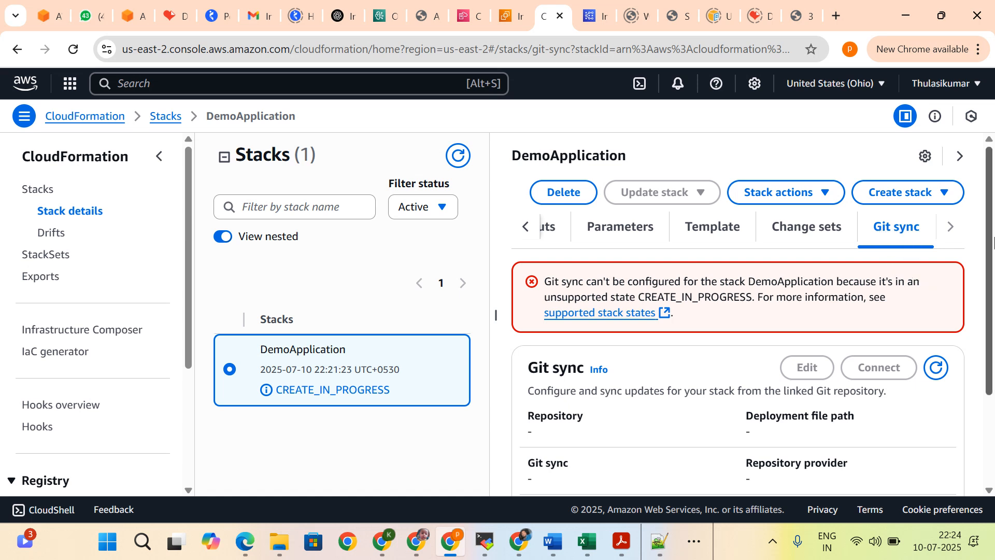
Step: Check the DemoApplication stack's overview information and its latest creation events
{"action": "left_click", "coordinate": [526, 235]}
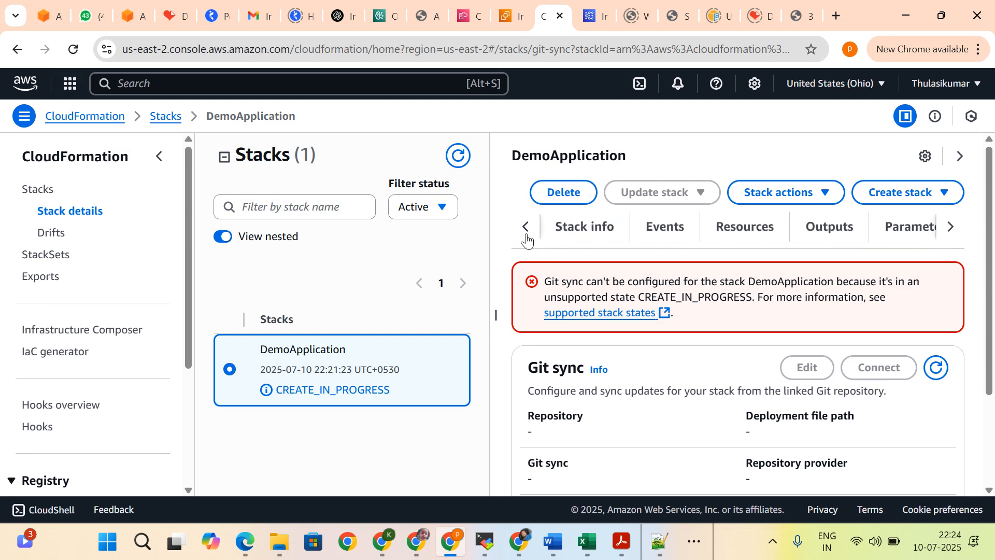
{"action": "left_click", "coordinate": [574, 236]}
{"action": "left_click", "coordinate": [666, 237]}
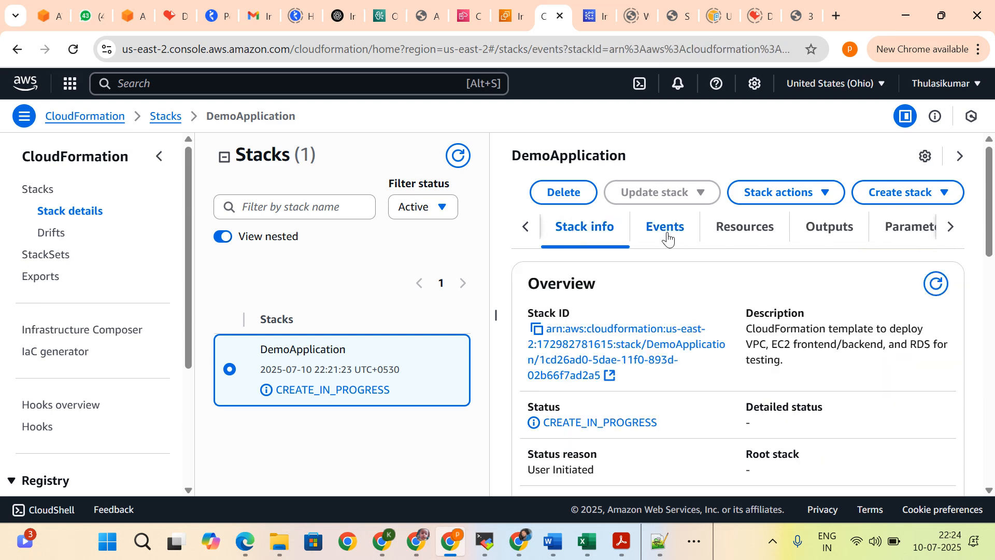
{"action": "scroll", "coordinate": [713, 325], "scroll_direction": "down", "scroll_amount": 3}
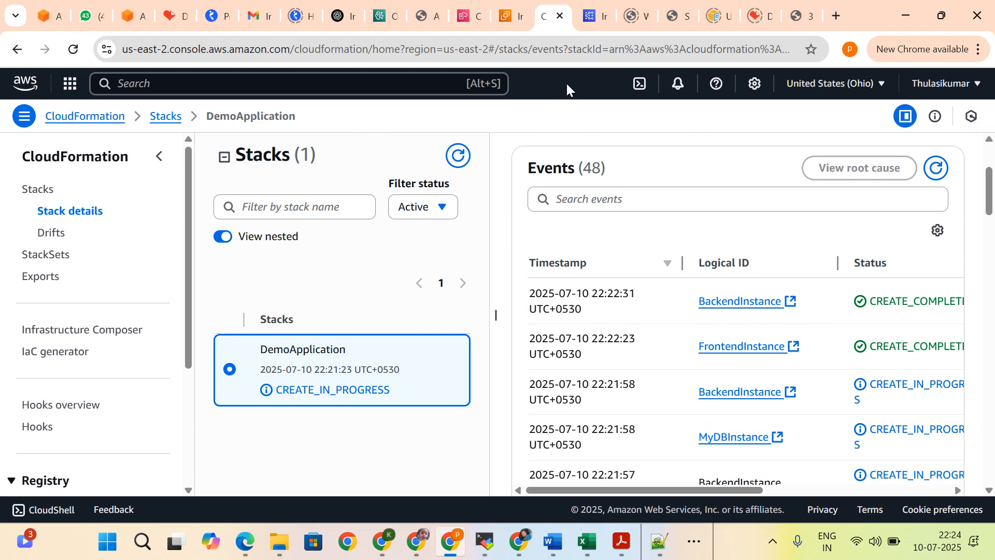
Step: Switch to the EC2 console and open the list of instances
{"action": "left_click", "coordinate": [505, 22]}
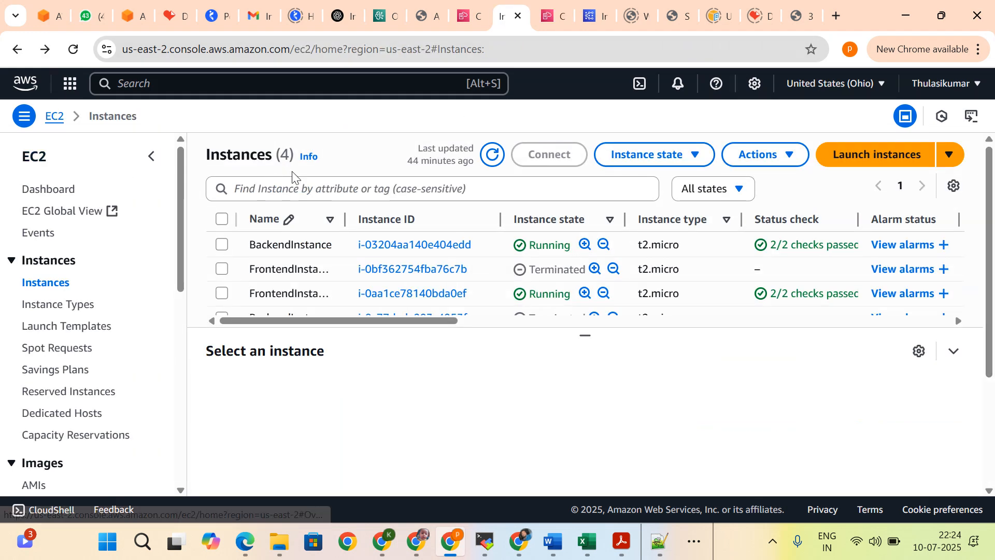
{"action": "left_click", "coordinate": [47, 284]}
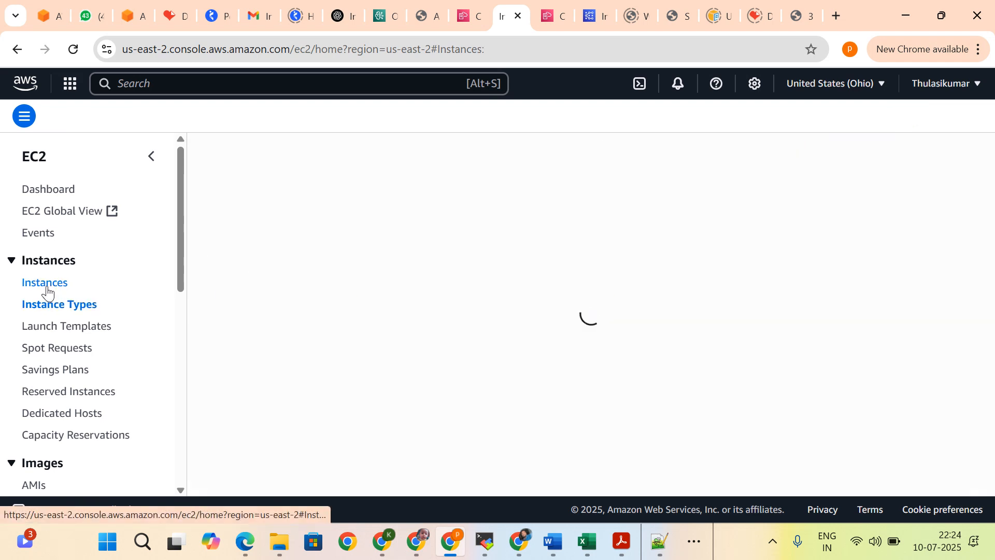
{"action": "left_click", "coordinate": [303, 188]}
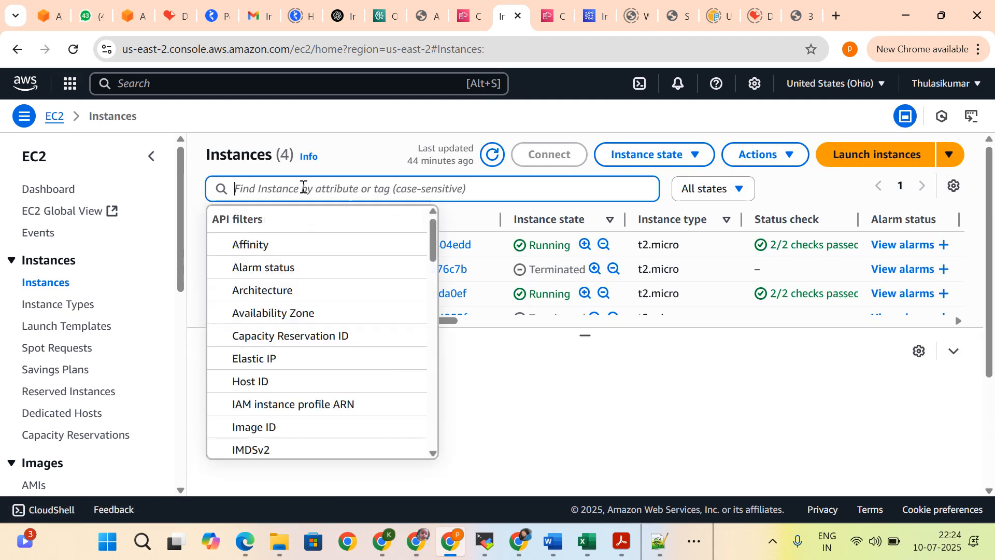
{"action": "scroll", "coordinate": [296, 321], "scroll_direction": "down", "scroll_amount": 3}
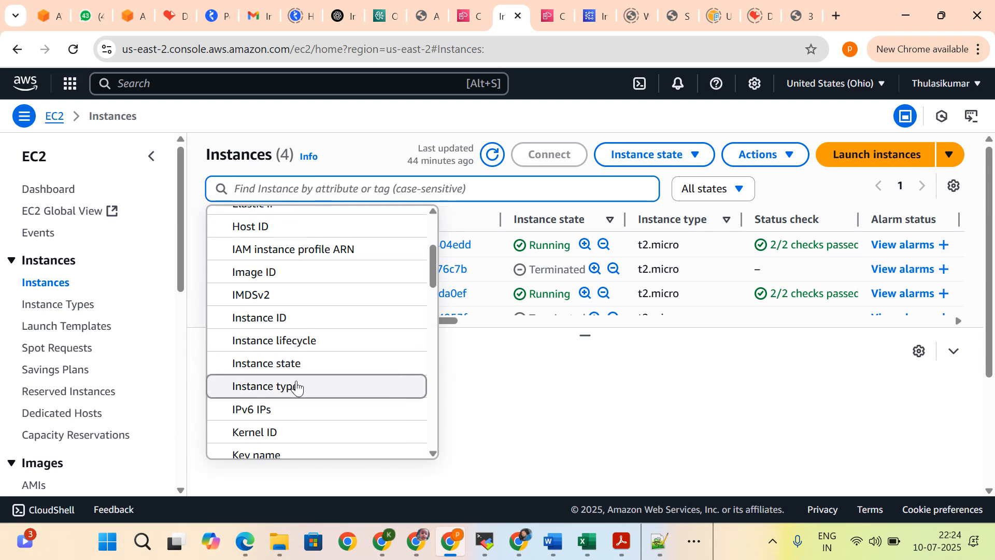
{"action": "scroll", "coordinate": [299, 409], "scroll_direction": "down", "scroll_amount": 4}
{"action": "left_click", "coordinate": [557, 381]}
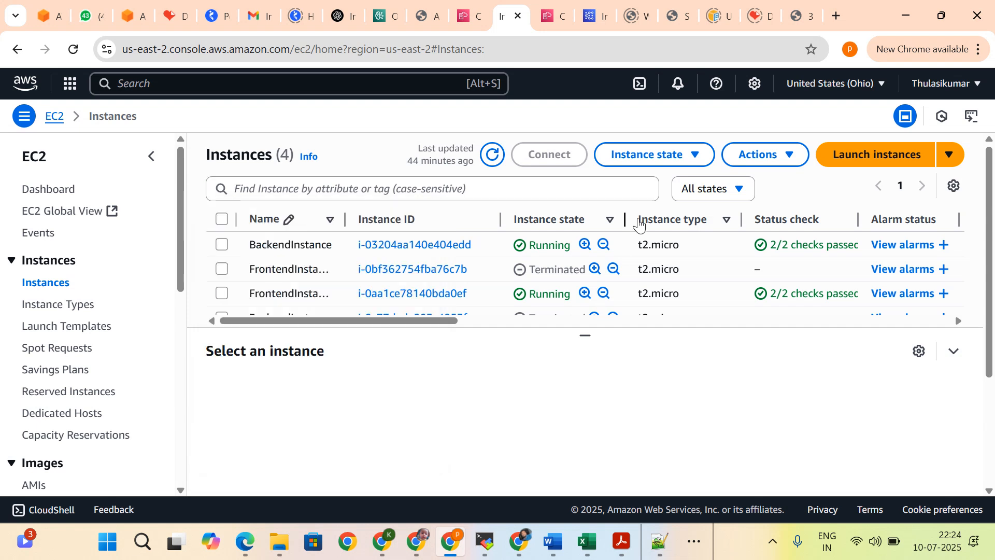
Step: Filter the EC2 instances to the Running state and widen the Name column to show the full instance names
{"action": "left_click", "coordinate": [689, 193]}
{"action": "left_click", "coordinate": [694, 237]}
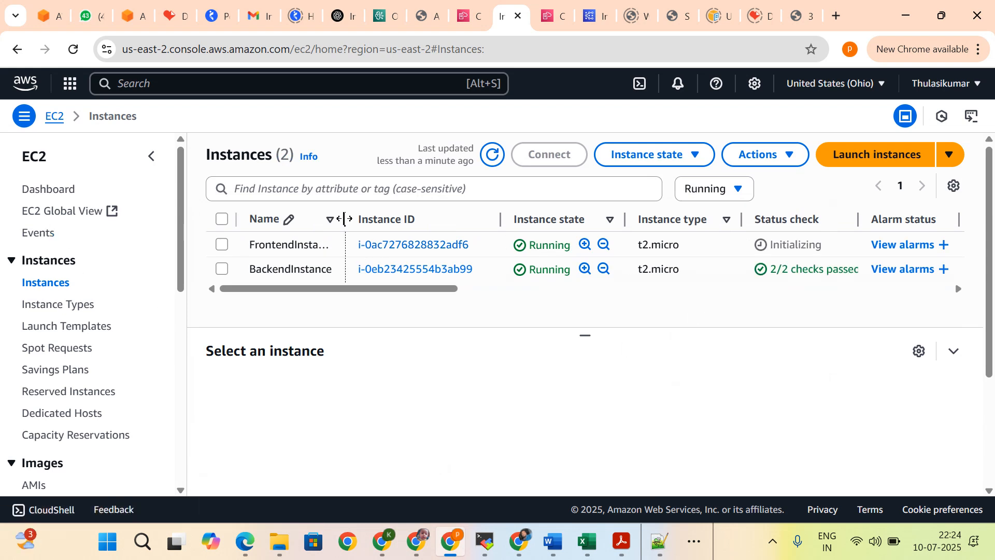
{"action": "left_click_drag", "start_coordinate": [344, 219], "coordinate": [370, 210]}
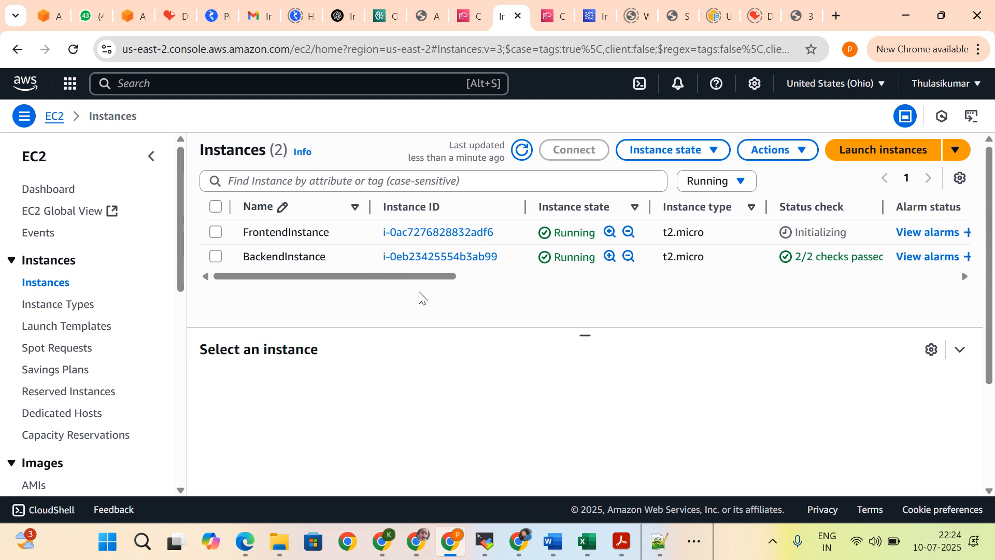
Step: Check the status checks and availability zones of FrontendInstance and BackendInstance, leaving neither instance selected
{"action": "left_click_drag", "start_coordinate": [381, 277], "coordinate": [435, 277]}
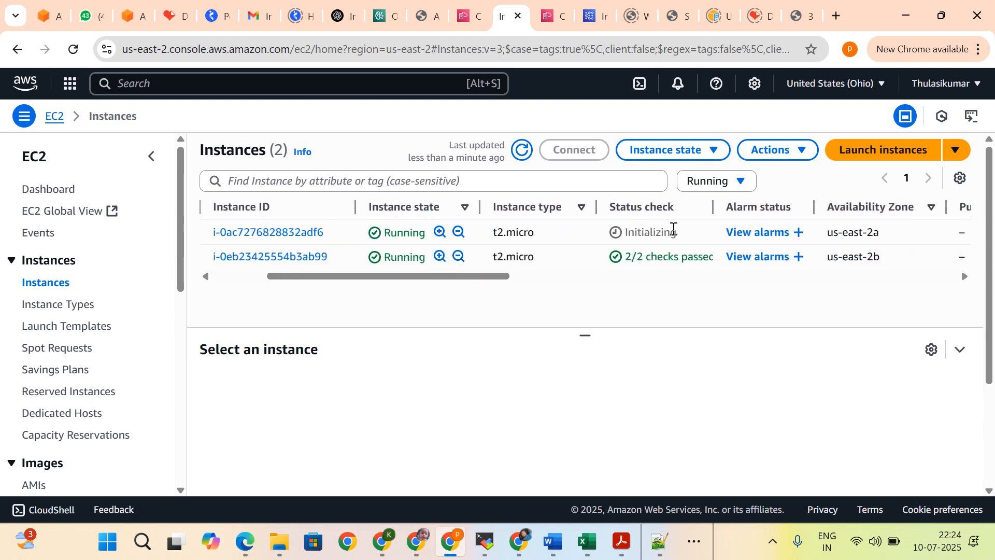
{"action": "double_click", "coordinate": [664, 231]}
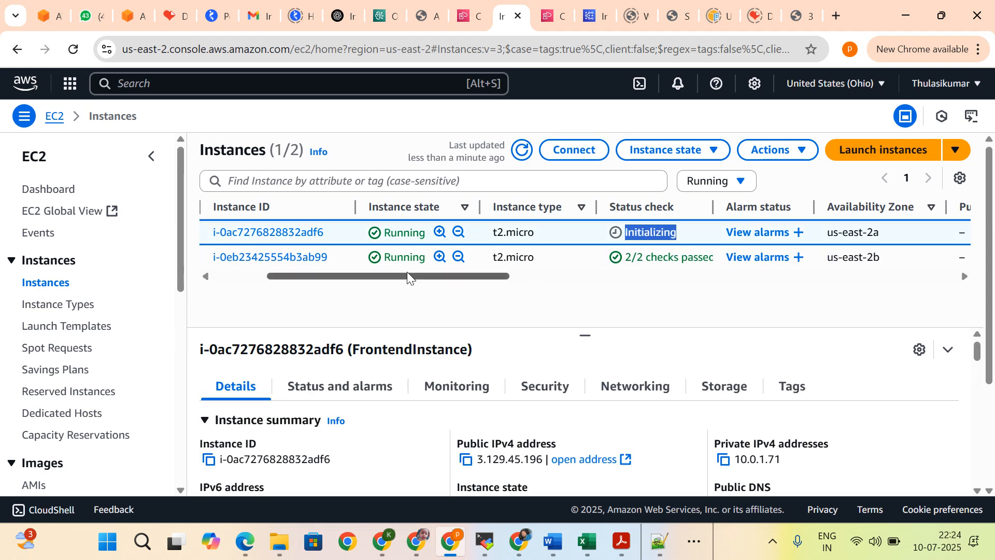
{"action": "left_click_drag", "start_coordinate": [409, 279], "coordinate": [233, 278]}
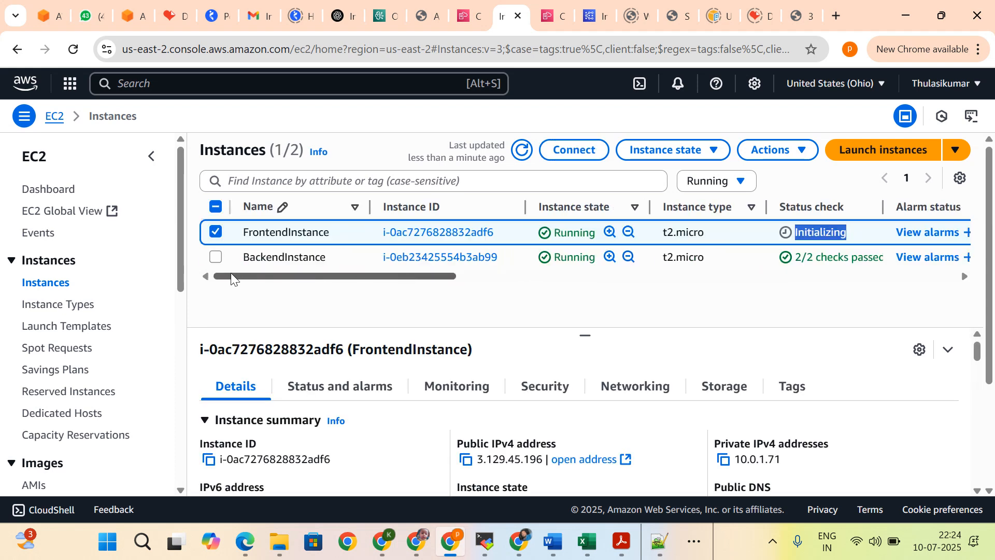
{"action": "left_click", "coordinate": [216, 232]}
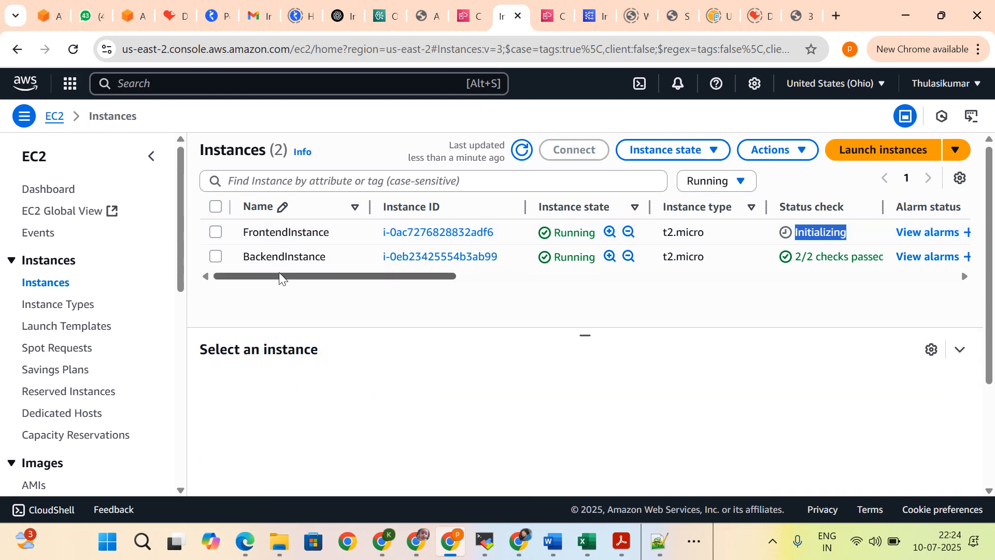
Step: Look at the DemoApplication stack's events again and return to the EC2 instances list
{"action": "left_click", "coordinate": [468, 26]}
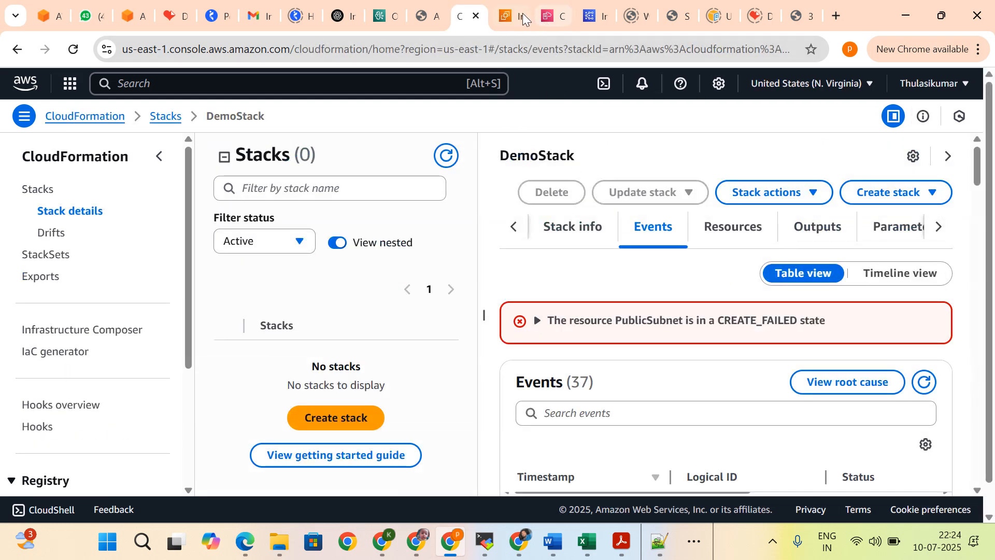
{"action": "left_click", "coordinate": [554, 17]}
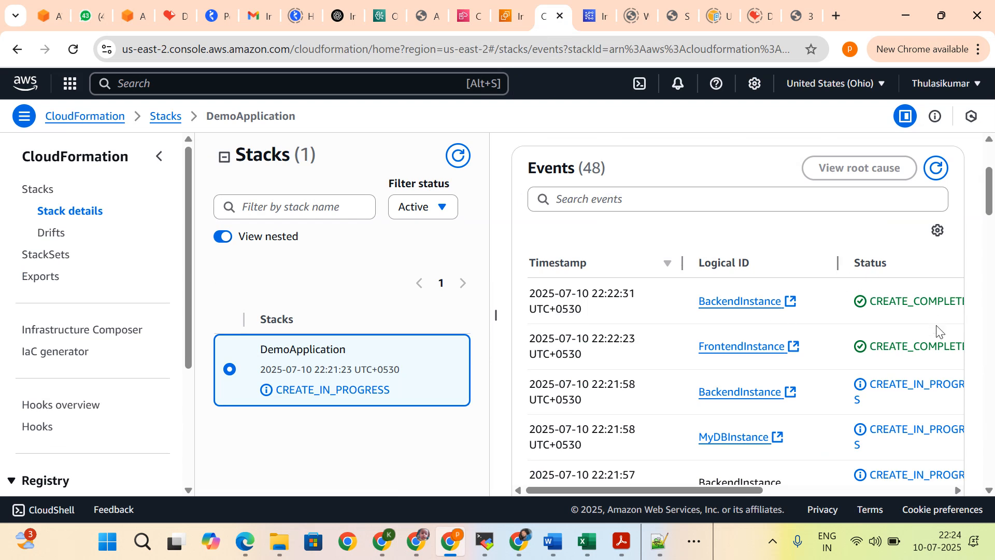
{"action": "left_click", "coordinate": [511, 21]}
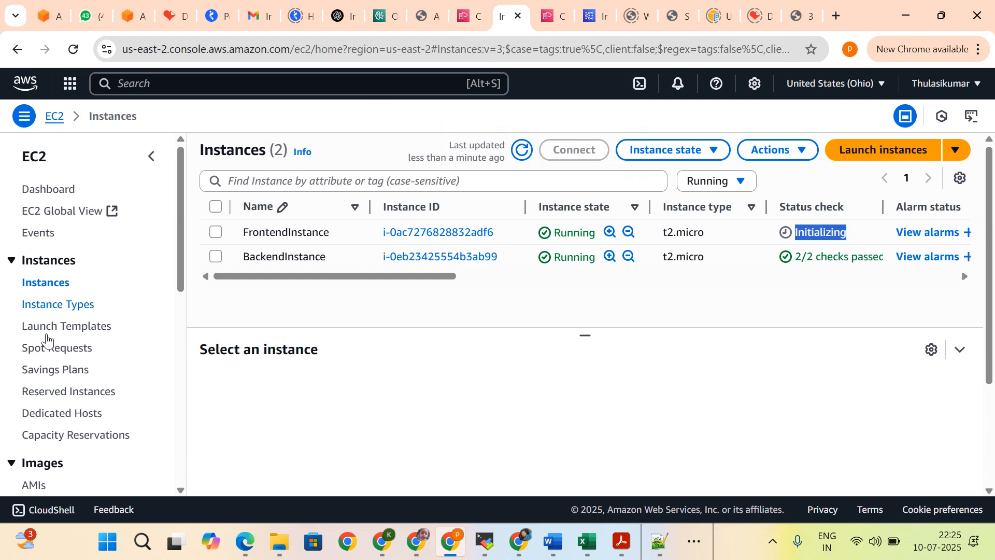
Step: Search the AWS services for vpc and open the VPC dashboard
{"action": "scroll", "coordinate": [47, 339], "scroll_direction": "down", "scroll_amount": 9}
{"action": "scroll", "coordinate": [147, 269], "scroll_direction": "up", "scroll_amount": 8}
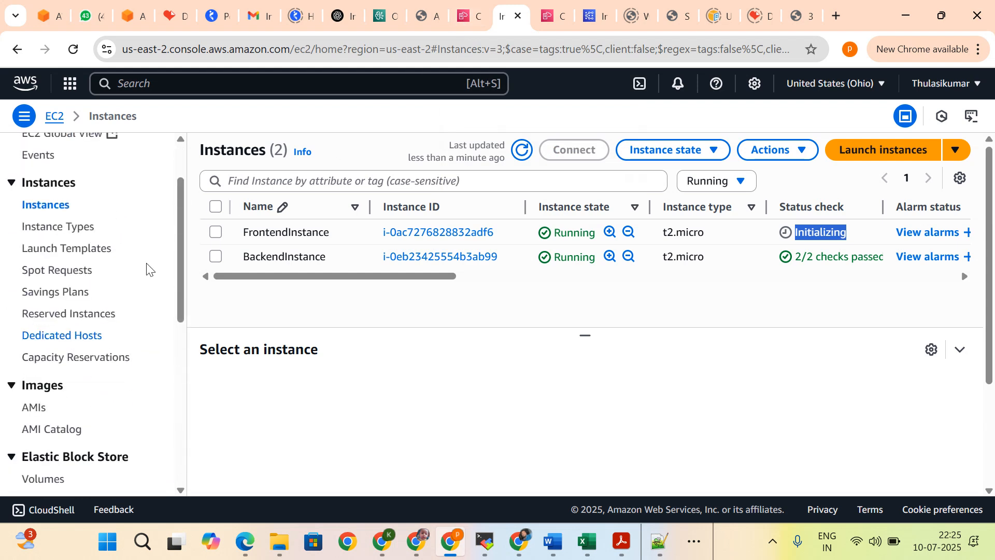
{"action": "left_click", "coordinate": [228, 88]}
{"action": "type", "text": "v"}
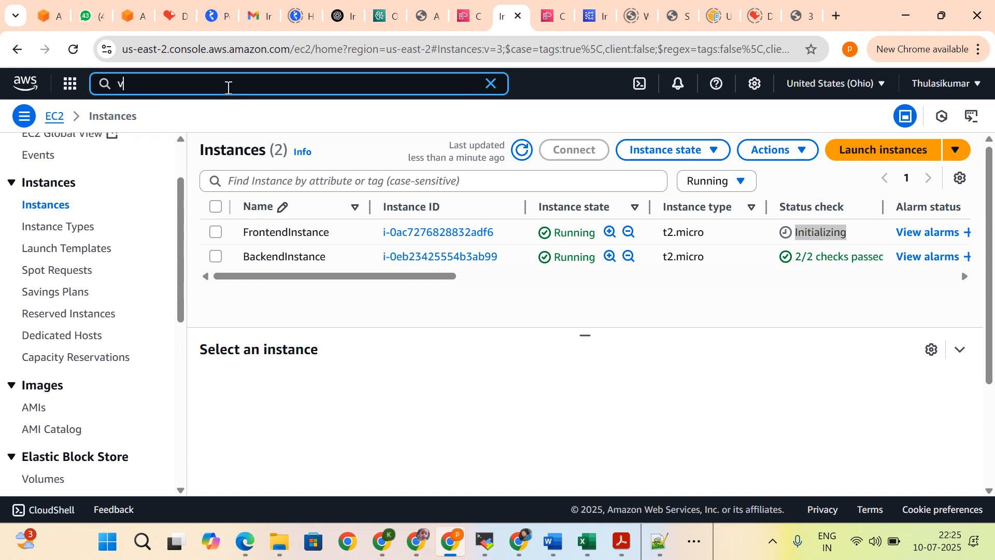
{"action": "type", "text": "pc"}
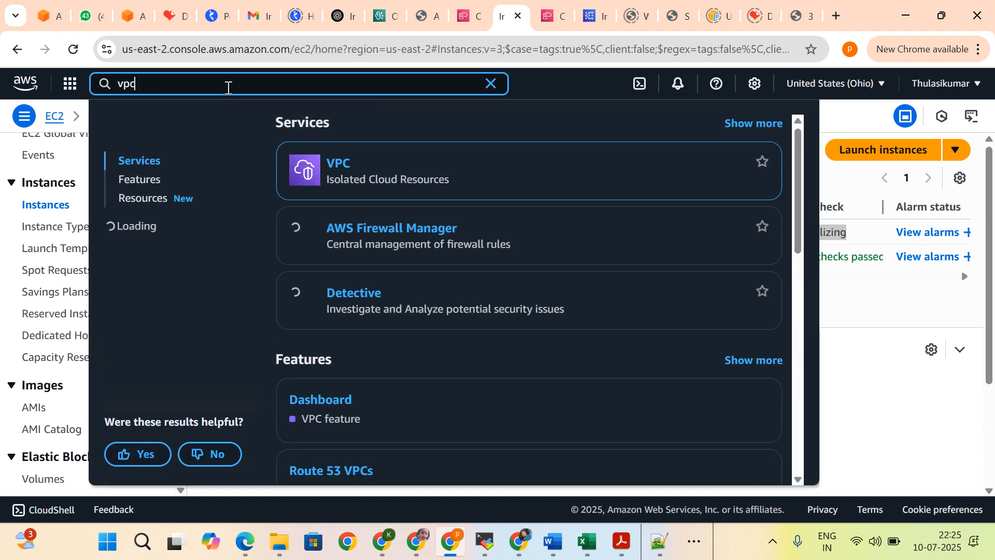
{"action": "left_click", "coordinate": [345, 163]}
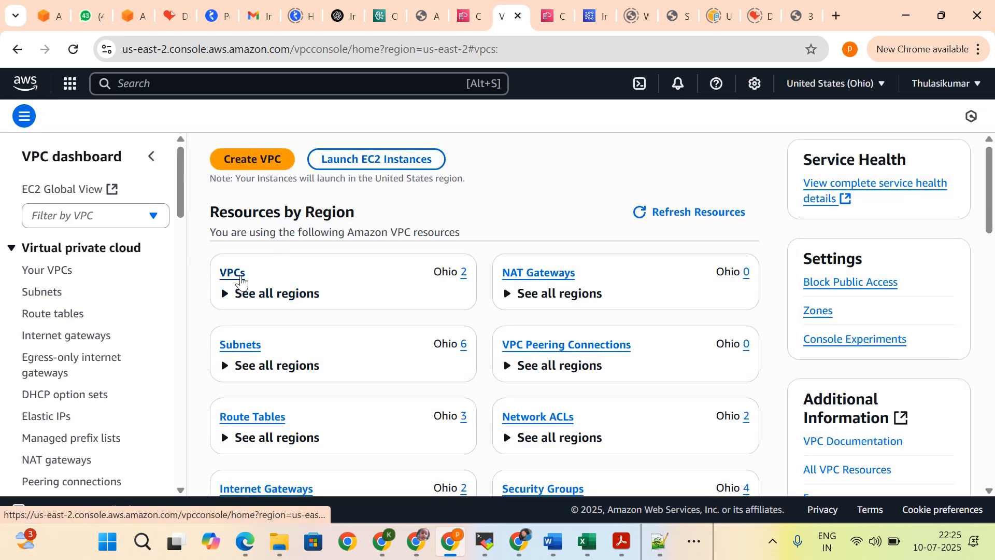
Step: List the VPCs in the Ohio region and select MyDemoVPC to show its details
{"action": "left_click", "coordinate": [240, 277]}
{"action": "left_click_drag", "start_coordinate": [242, 254], "coordinate": [327, 253]}
{"action": "left_click", "coordinate": [328, 253]}
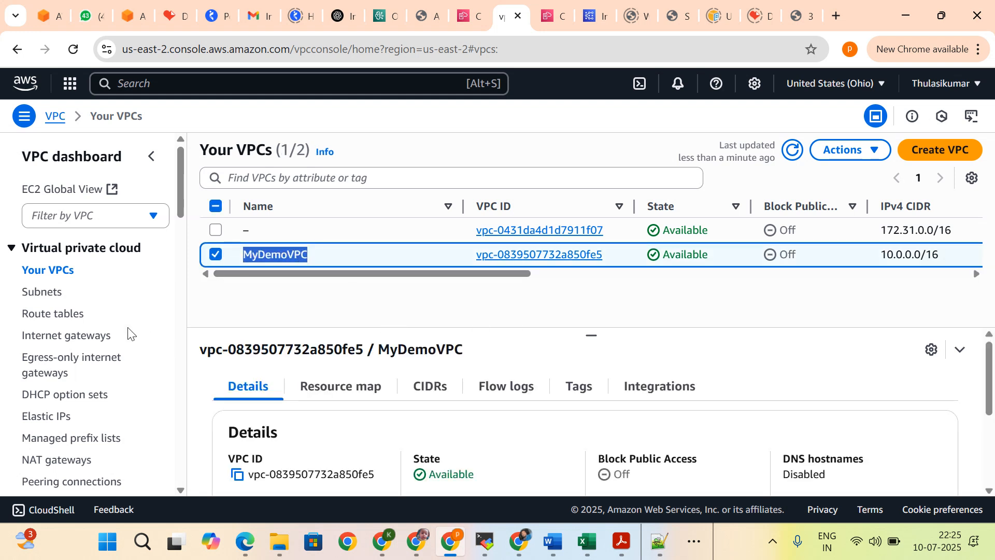
Step: Review the VPC subnets list, checking PrivateSubnet and PrivateSubnet2
{"action": "left_click", "coordinate": [60, 297]}
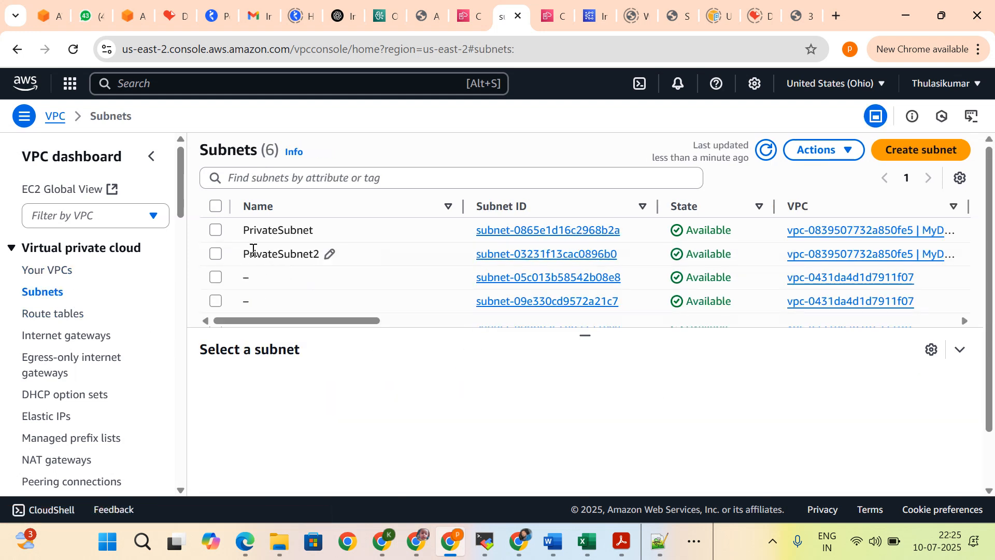
{"action": "scroll", "coordinate": [271, 263], "scroll_direction": "down", "scroll_amount": 2}
{"action": "scroll", "coordinate": [271, 262], "scroll_direction": "up", "scroll_amount": 2}
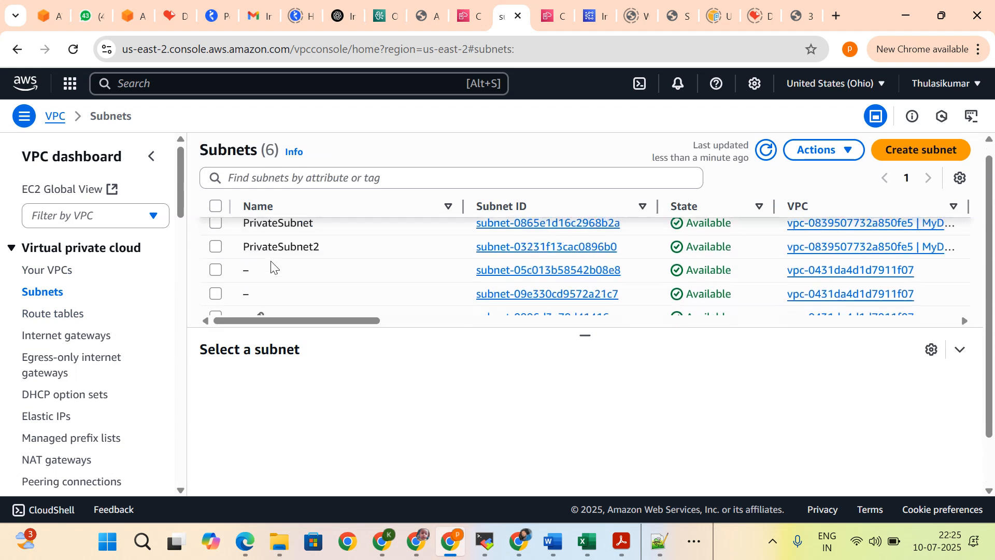
Step: Return to the DemoApplication stack and review its events for the instances, BackendSG and PublicRoute
{"action": "left_click", "coordinate": [552, 17]}
{"action": "scroll", "coordinate": [820, 400], "scroll_direction": "down", "scroll_amount": 3}
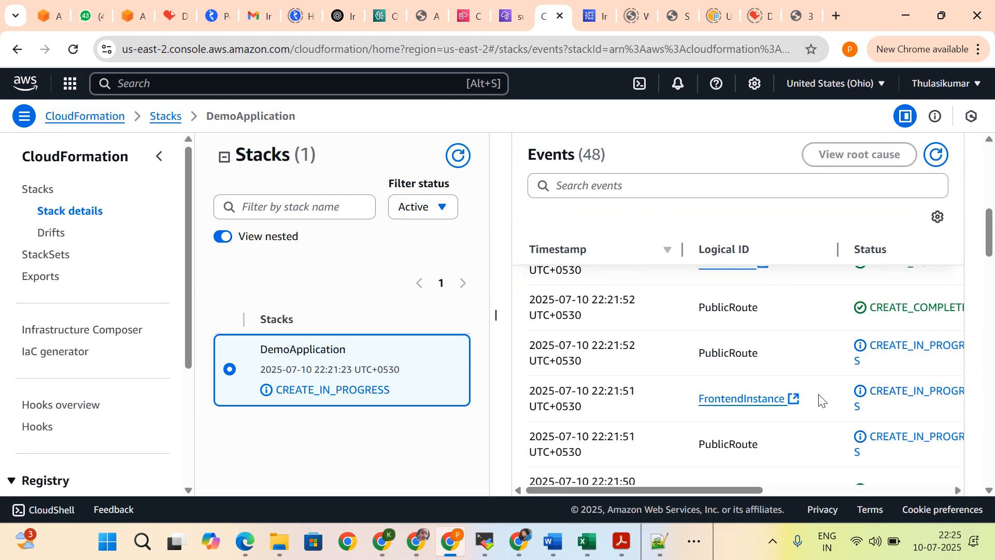
{"action": "scroll", "coordinate": [820, 400], "scroll_direction": "down", "scroll_amount": 2}
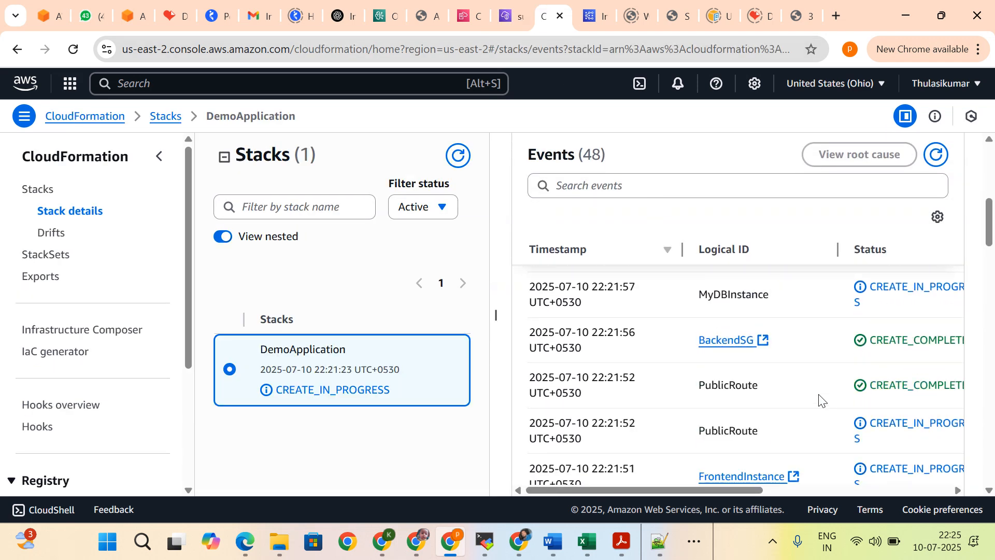
{"action": "scroll", "coordinate": [818, 400], "scroll_direction": "down", "scroll_amount": 2}
{"action": "scroll", "coordinate": [769, 334], "scroll_direction": "up", "scroll_amount": 8}
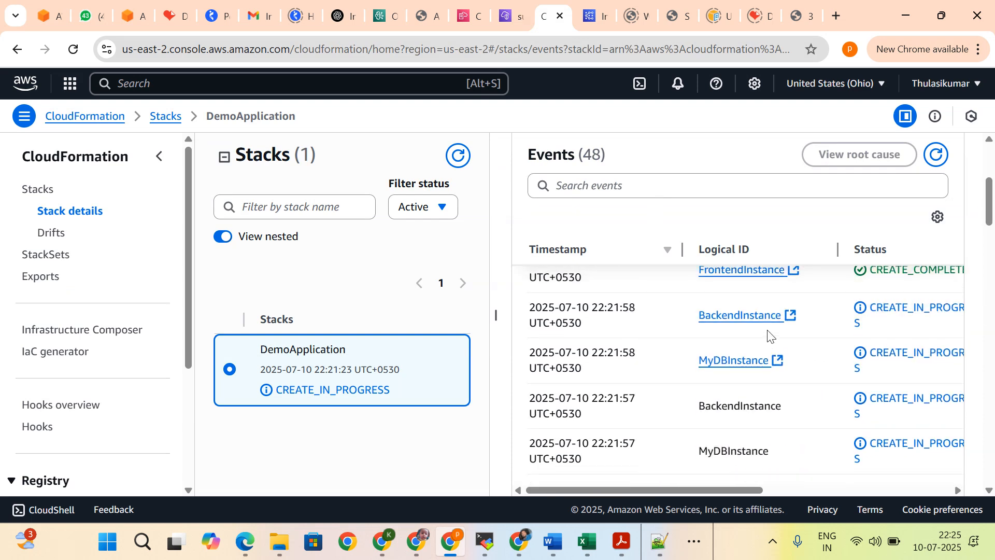
Step: Examine the DemoApplication stack's resources from AttachGateway through PrivateSubnet, focusing on MyDBInstance and MyDBSubnetGroup
{"action": "left_click", "coordinate": [725, 227]}
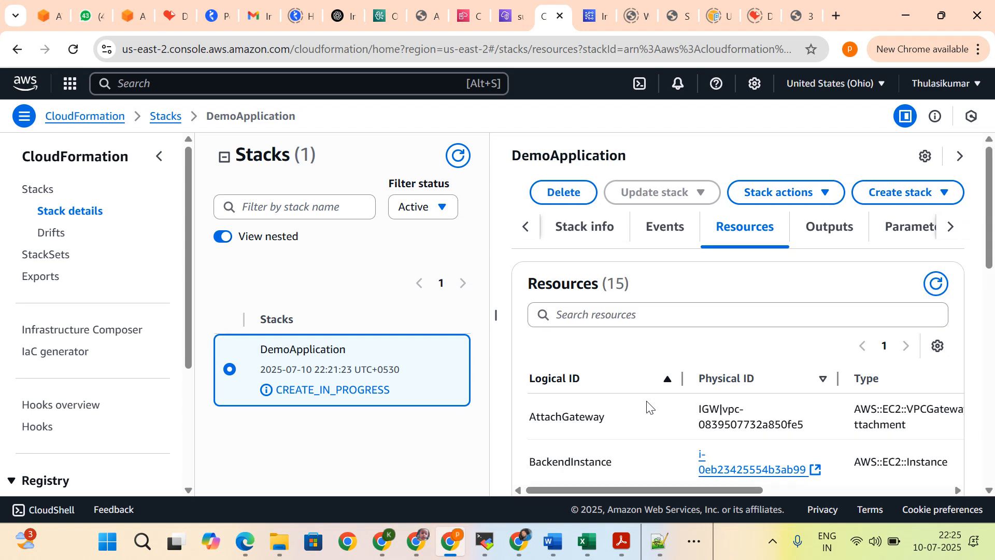
{"action": "scroll", "coordinate": [647, 408], "scroll_direction": "down", "scroll_amount": 1}
{"action": "scroll", "coordinate": [647, 408], "scroll_direction": "down", "scroll_amount": 1}
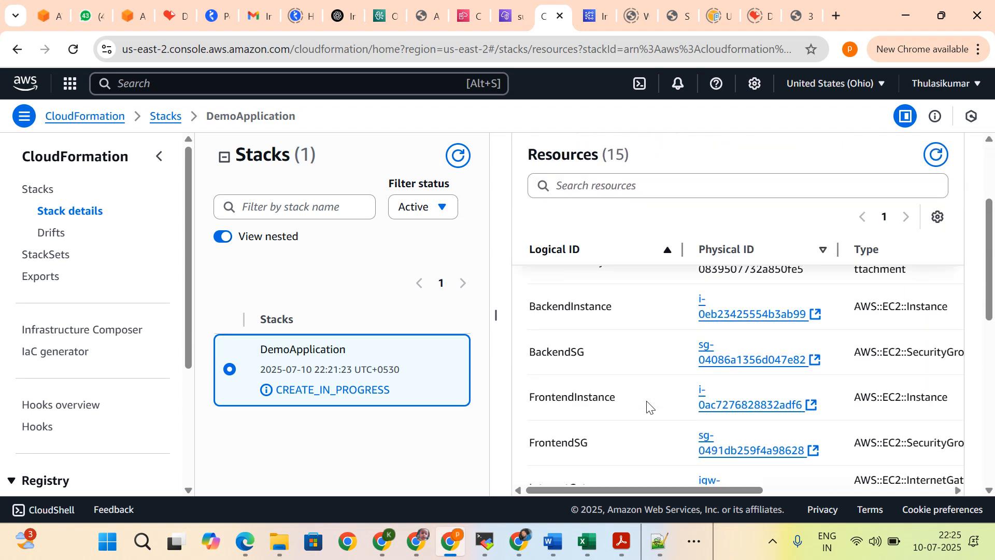
{"action": "scroll", "coordinate": [647, 407], "scroll_direction": "up", "scroll_amount": 1}
{"action": "scroll", "coordinate": [647, 407], "scroll_direction": "down", "scroll_amount": 1}
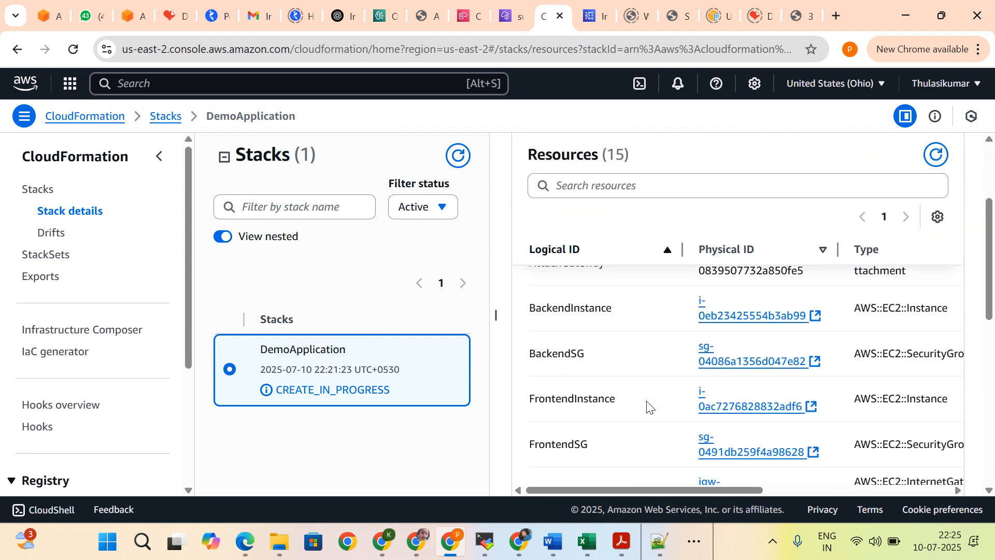
{"action": "scroll", "coordinate": [647, 407], "scroll_direction": "down", "scroll_amount": 3}
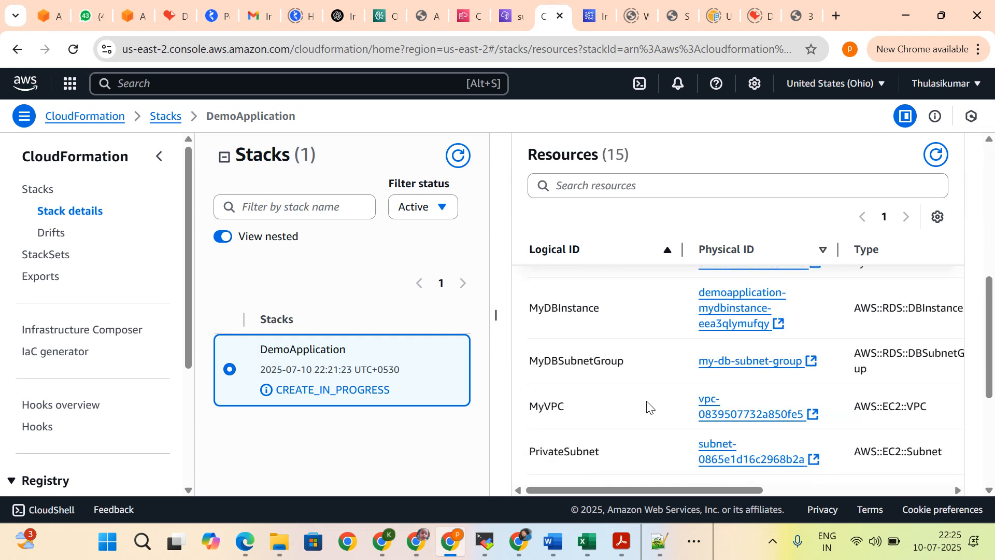
{"action": "left_click_drag", "start_coordinate": [613, 489], "coordinate": [555, 496]}
{"action": "left_click_drag", "start_coordinate": [538, 310], "coordinate": [567, 309]}
{"action": "left_click", "coordinate": [588, 355]}
{"action": "left_click_drag", "start_coordinate": [602, 492], "coordinate": [490, 472]}
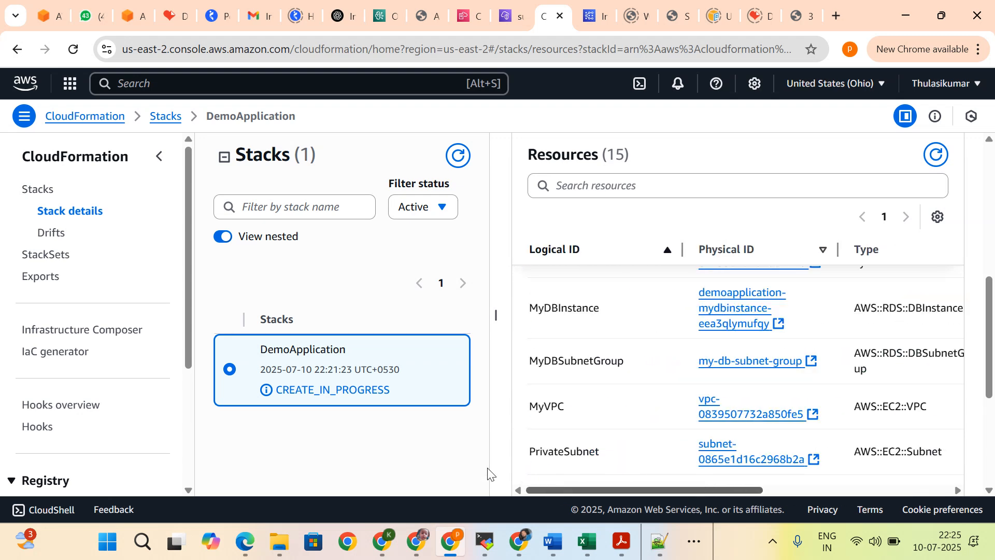
Step: Examine the rest of the DemoApplication stack's resources, including PublicRoute, PublicRouteTable, PublicSubnet and PublicSubnetRouteTableAssoc
{"action": "scroll", "coordinate": [560, 381], "scroll_direction": "down", "scroll_amount": 1}
{"action": "scroll", "coordinate": [560, 381], "scroll_direction": "down", "scroll_amount": 3}
{"action": "scroll", "coordinate": [560, 381], "scroll_direction": "up", "scroll_amount": 10}
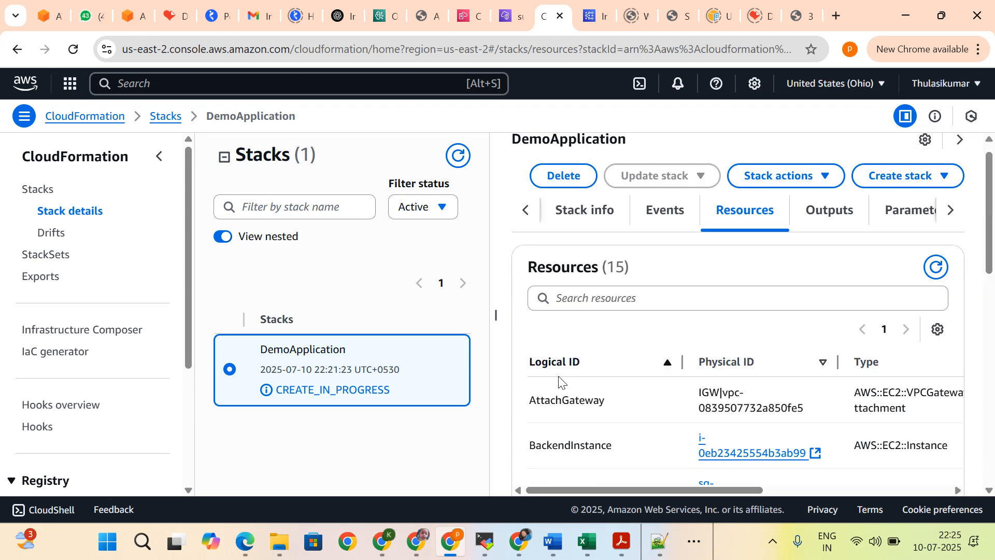
{"action": "scroll", "coordinate": [560, 381], "scroll_direction": "down", "scroll_amount": 5}
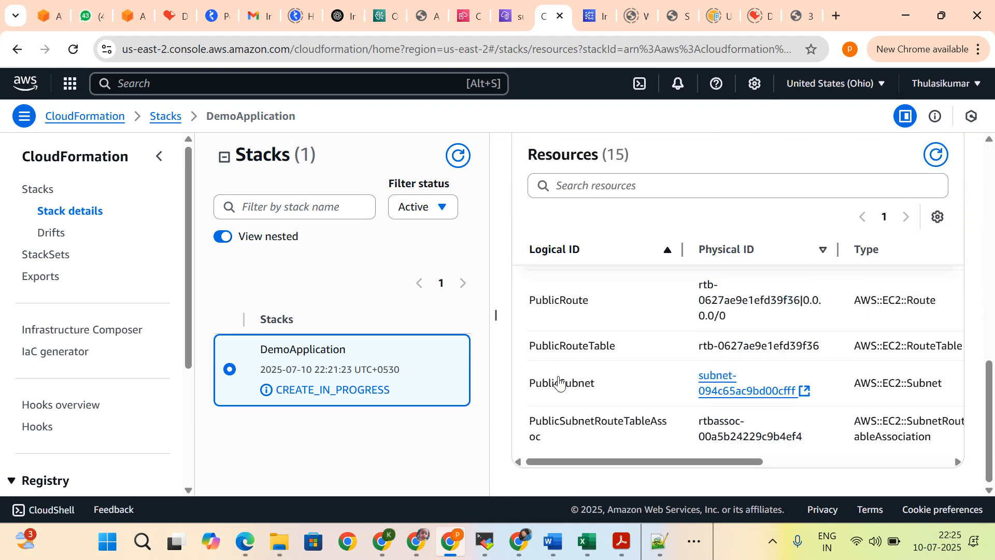
{"action": "scroll", "coordinate": [559, 381], "scroll_direction": "up", "scroll_amount": 1}
{"action": "scroll", "coordinate": [560, 381], "scroll_direction": "up", "scroll_amount": 5}
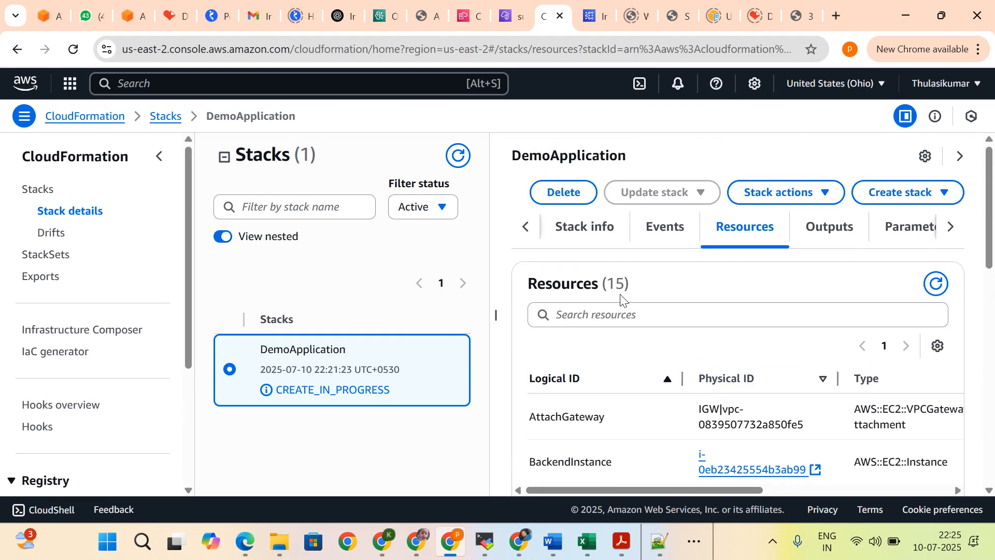
Step: Review the DemoApplication stack's events for BackendInstance, FrontendInstance and MyDBInstance
{"action": "left_click", "coordinate": [663, 240]}
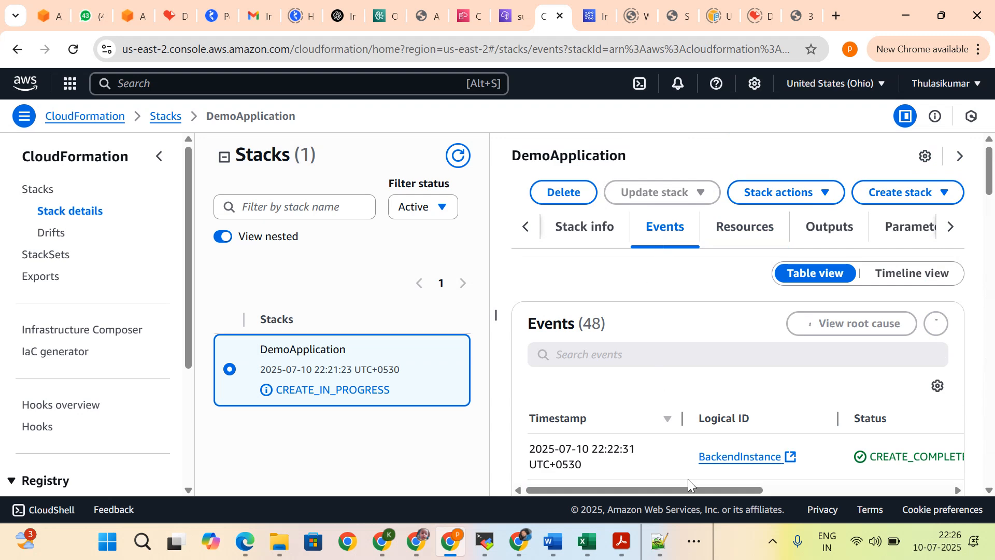
{"action": "scroll", "coordinate": [689, 482], "scroll_direction": "down", "scroll_amount": 3}
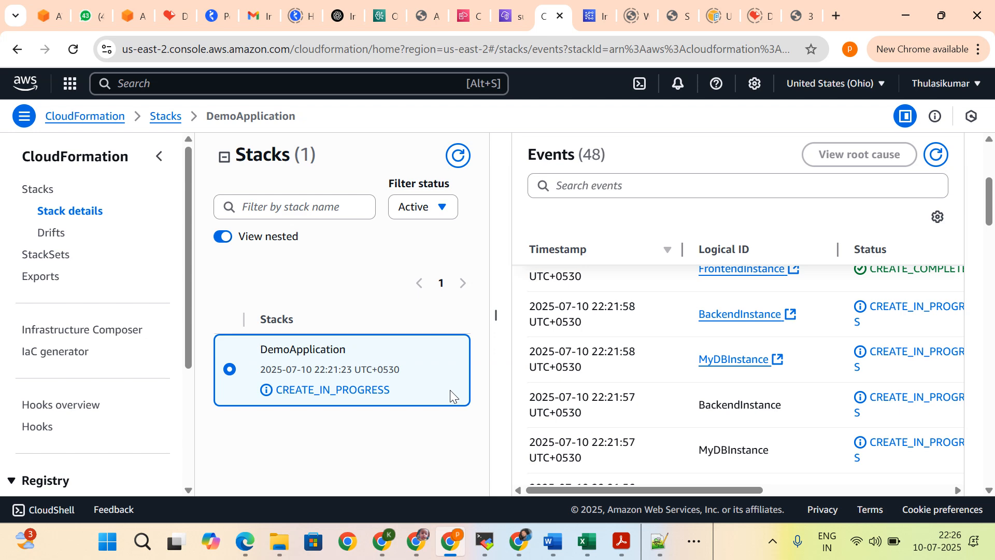
{"action": "scroll", "coordinate": [601, 393], "scroll_direction": "up", "scroll_amount": 5}
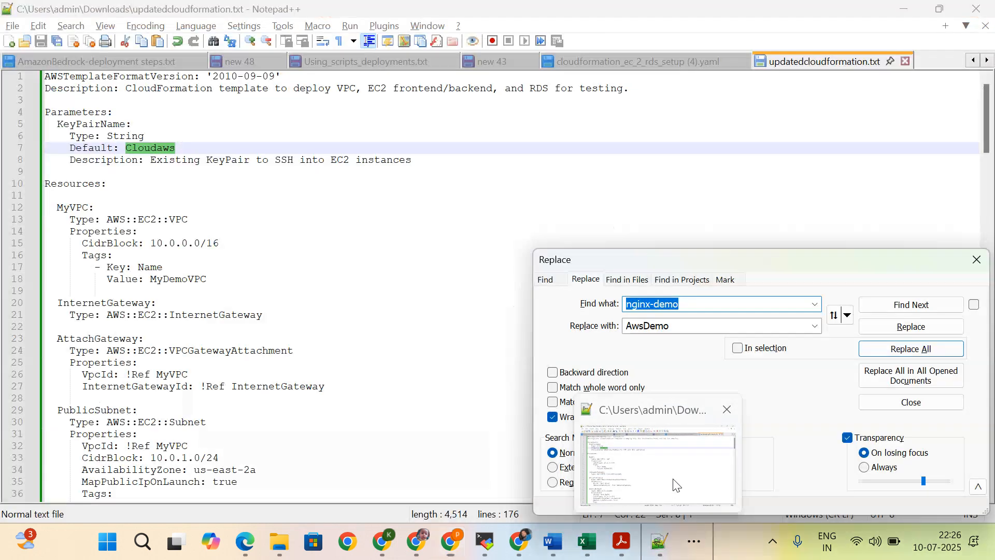
Step: Switch to Notepad++ and look over the updatedcloudformation.txt template
{"action": "left_click", "coordinate": [659, 466]}
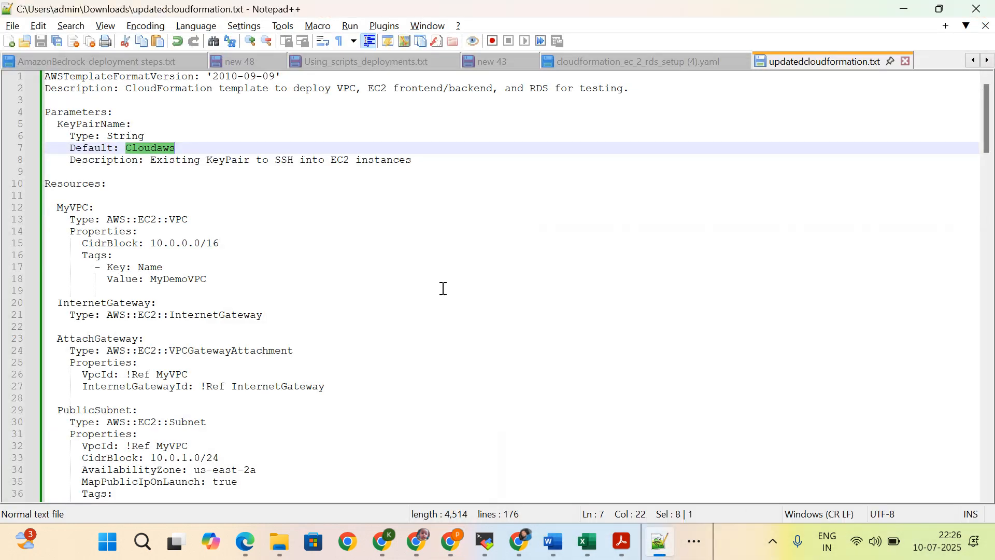
{"action": "scroll", "coordinate": [444, 289], "scroll_direction": "down", "scroll_amount": 3}
{"action": "scroll", "coordinate": [442, 286], "scroll_direction": "up", "scroll_amount": 3}
Step: Switch to the GitHub profile in Chrome and start a new repository
{"action": "left_click", "coordinate": [531, 539]}
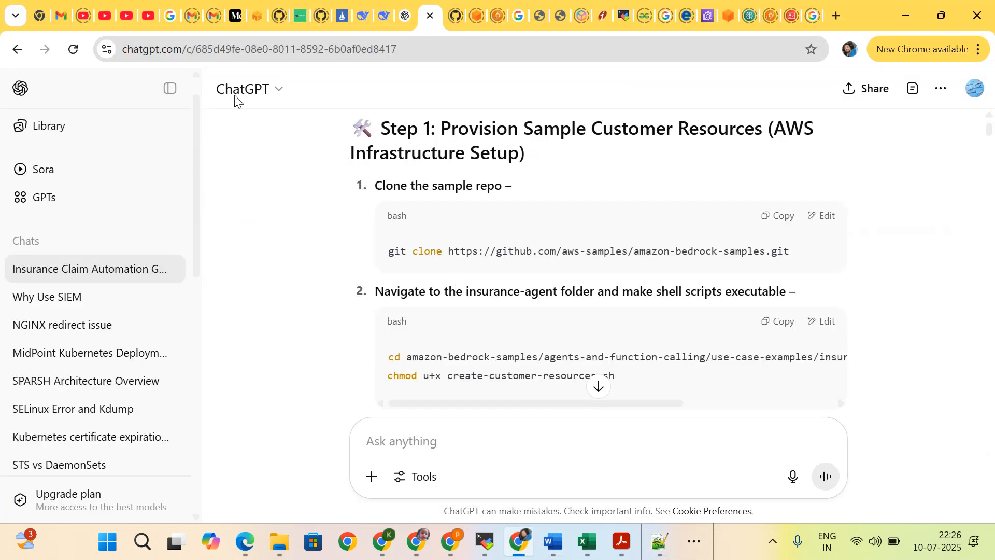
{"action": "left_click", "coordinate": [286, 17]}
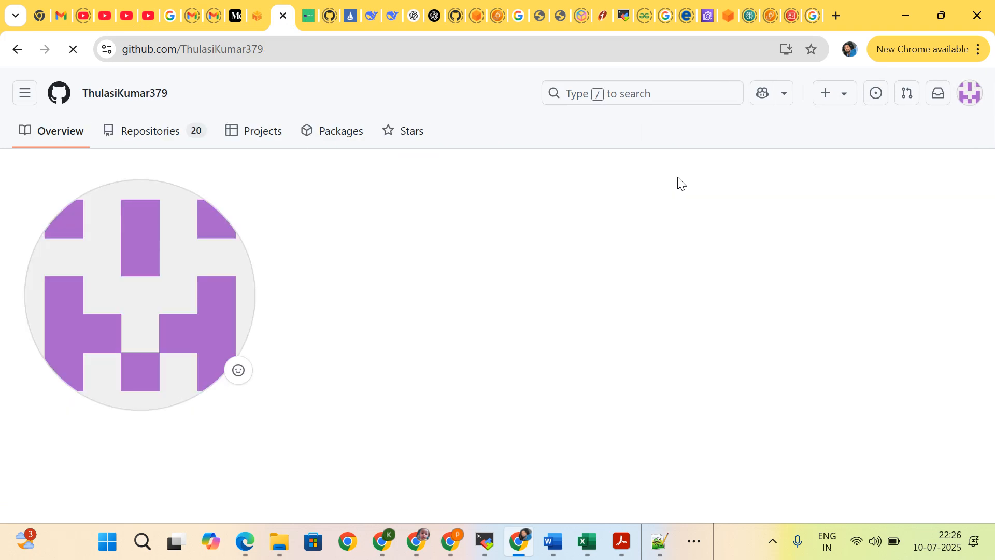
{"action": "left_click", "coordinate": [817, 103]}
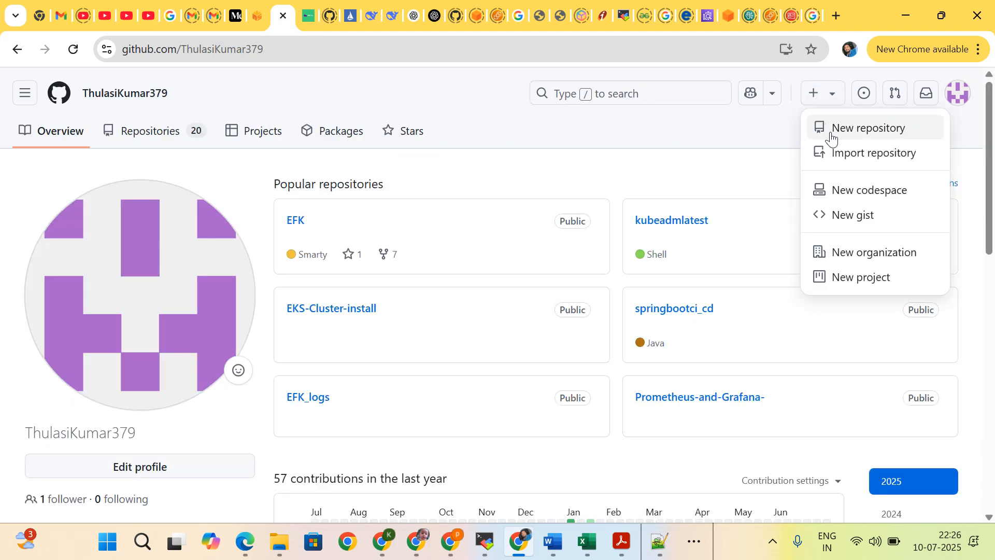
{"action": "left_click", "coordinate": [835, 128]}
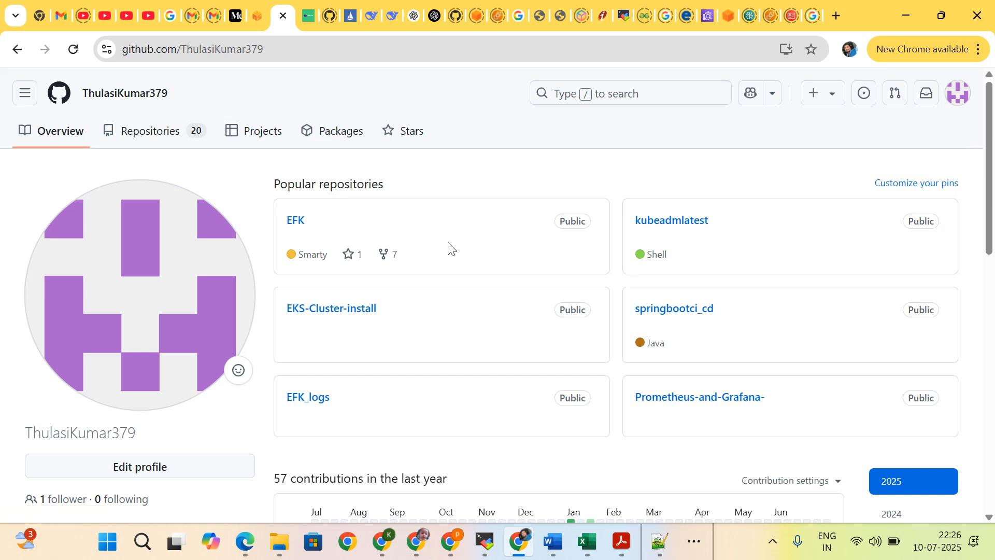
Step: Enter "Cloudformation_template(" as the new repository's name
{"action": "left_click", "coordinate": [422, 293]}
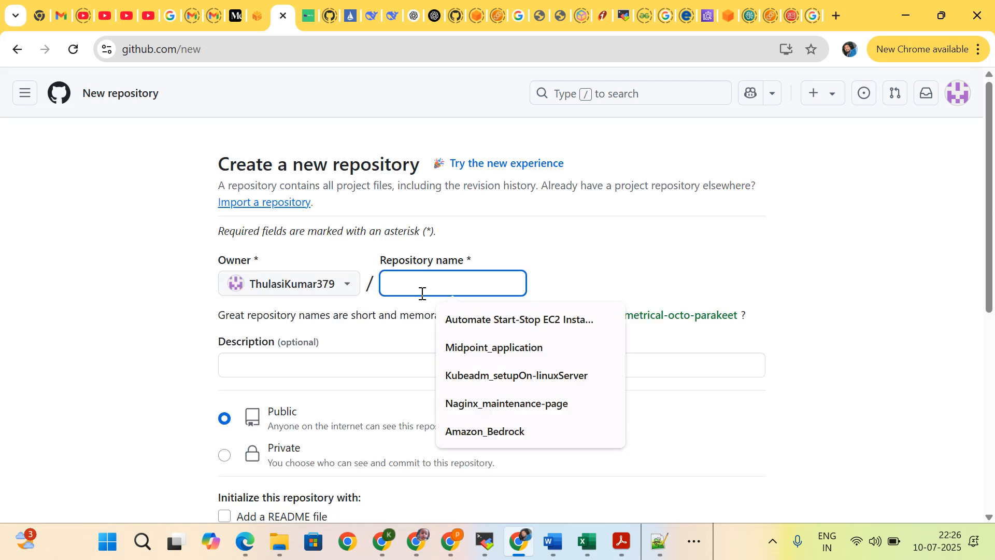
{"action": "type", "text": "Cloudforma"}
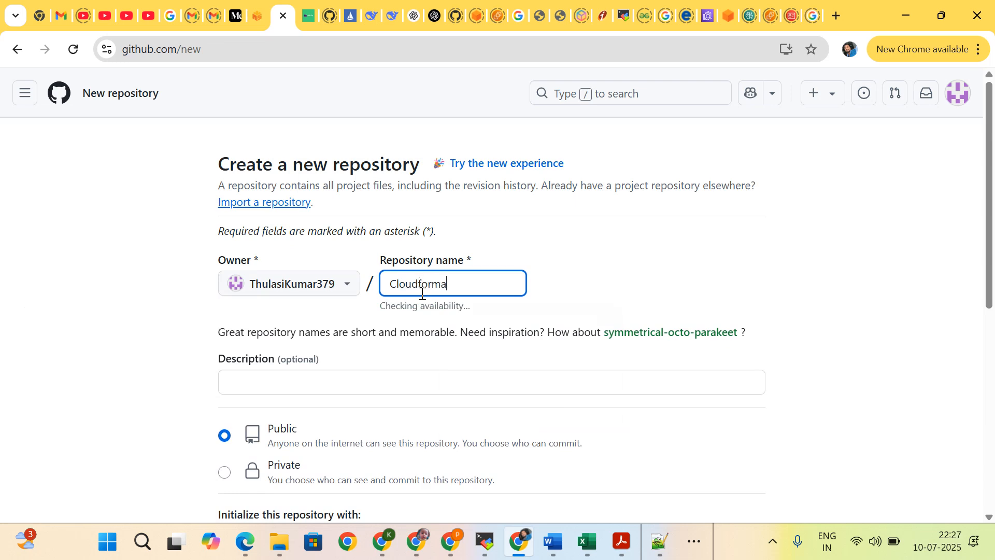
{"action": "type", "text": "tion"}
{"action": "key", "text": "BackSpace"}
{"action": "type", "text": "_T"}
{"action": "key", "text": "BackSpace"}
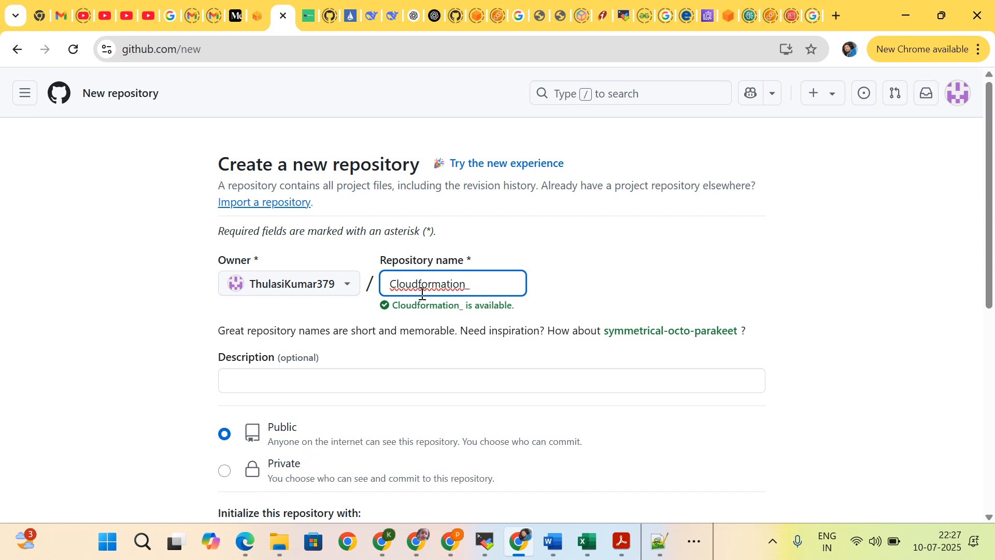
{"action": "type", "text": "template"}
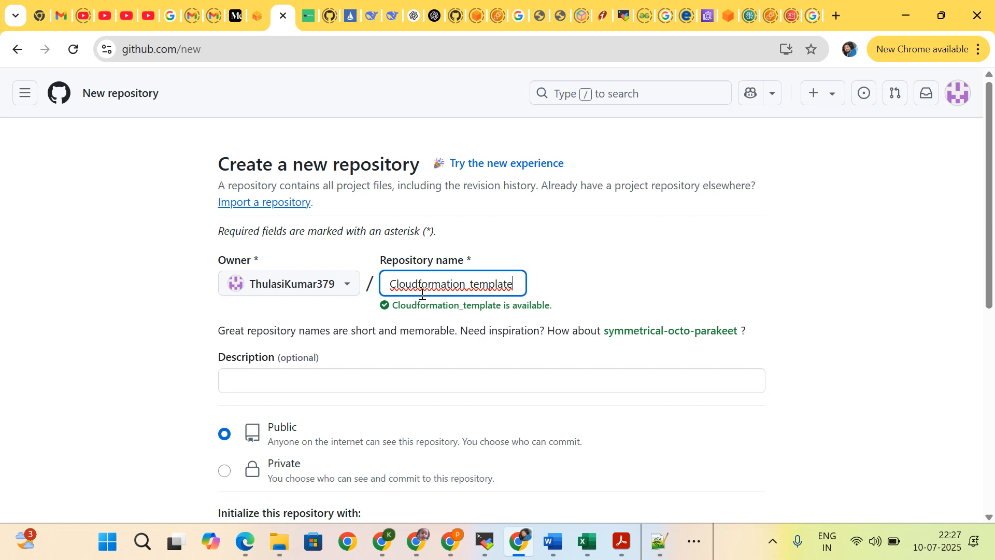
{"action": "type", "text": "("}
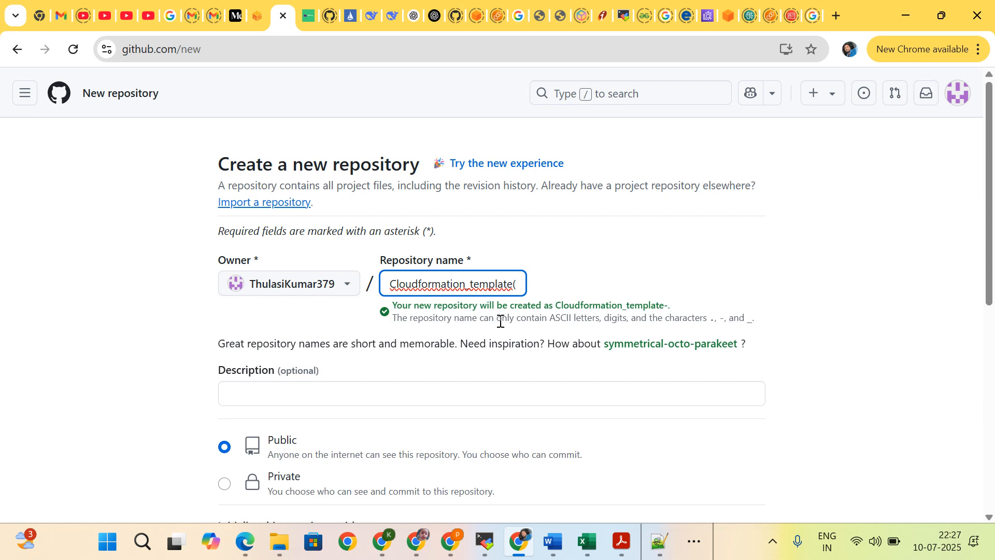
Step: Try to append the required-tools list, from vpc to Database, from the "new 43" Notepad++ notes to the repository name
{"action": "left_click", "coordinate": [659, 539]}
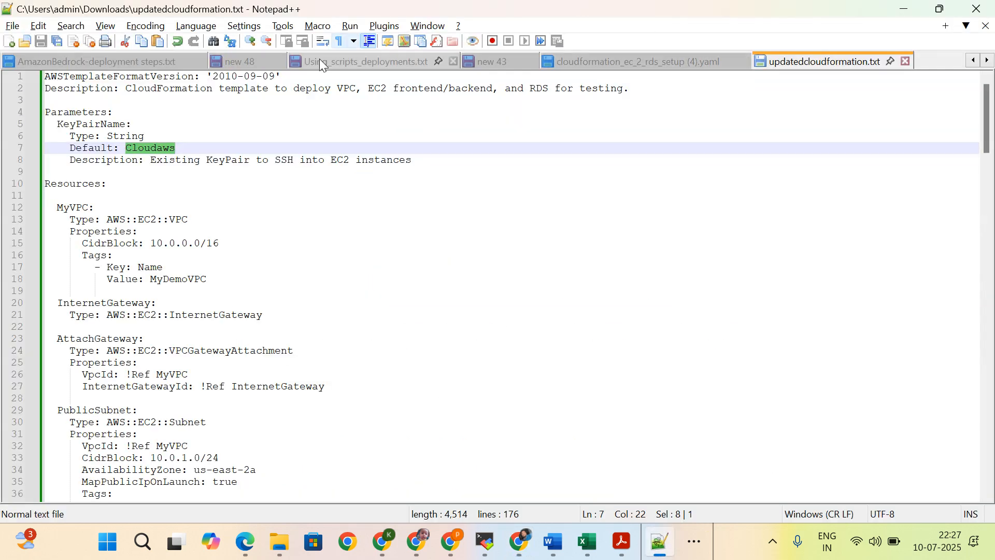
{"action": "left_click", "coordinate": [495, 62]}
{"action": "left_click_drag", "start_coordinate": [118, 185], "coordinate": [39, 131]}
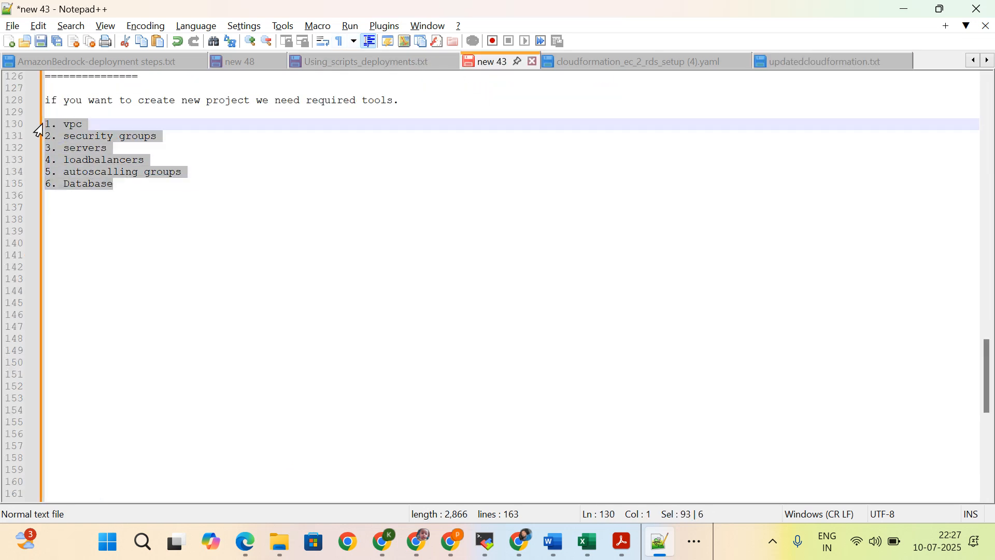
{"action": "key", "text": "ctrl+c"}
{"action": "key", "text": "alt+Tab"}
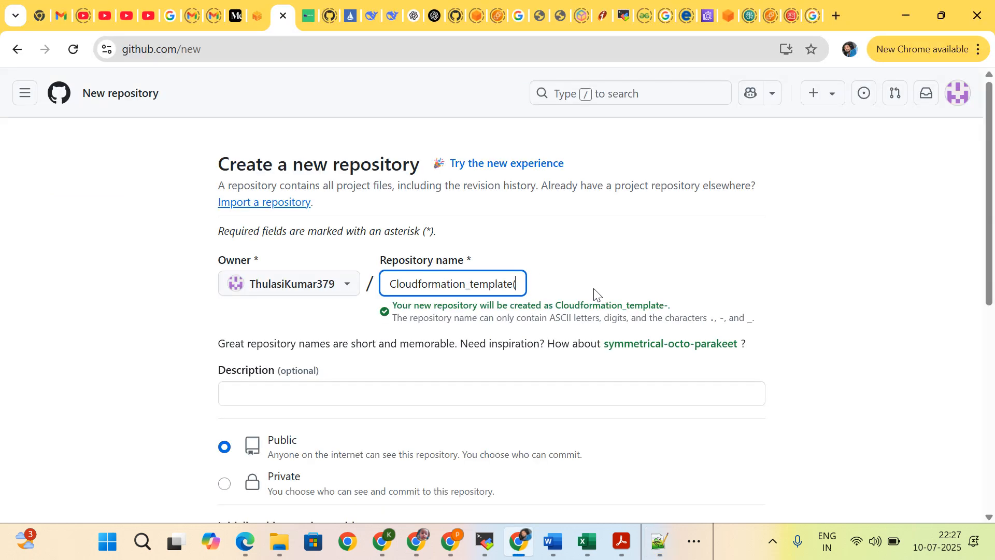
{"action": "key", "text": "ctrl+v"}
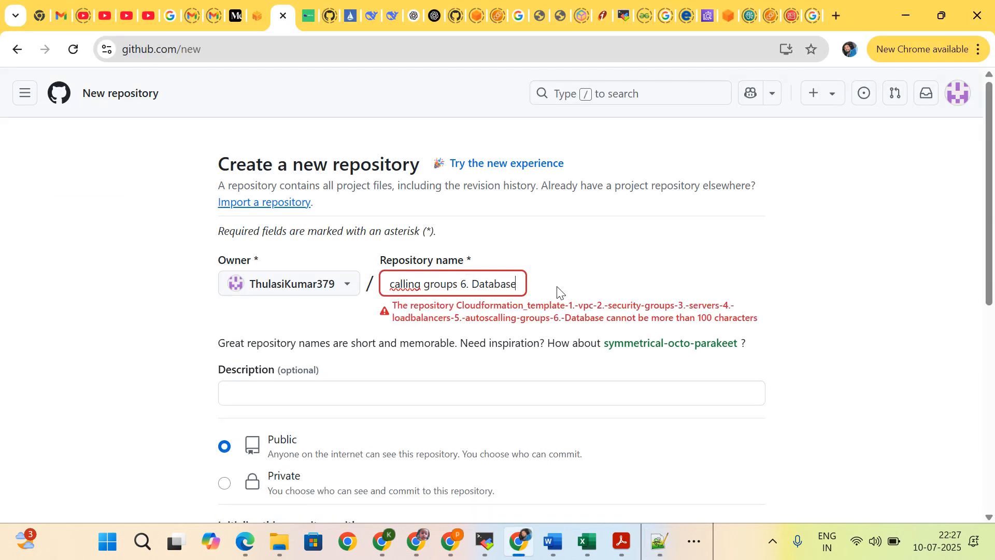
{"action": "key", "text": "ctrl+z"}
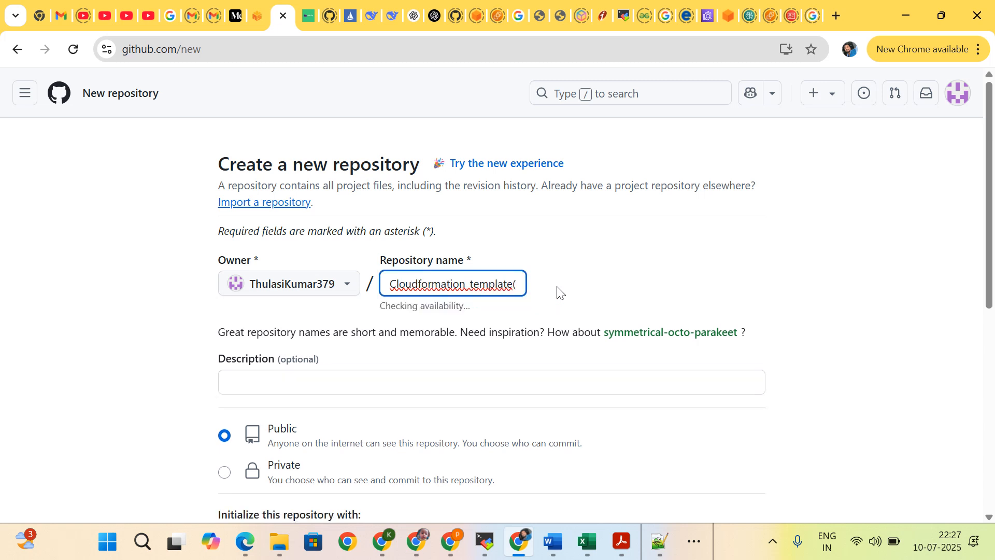
Step: Remove the trailing parenthesis and change the repository name to Cloudformation_templete
{"action": "type", "text": "("}
{"action": "key", "text": "BackSpace"}
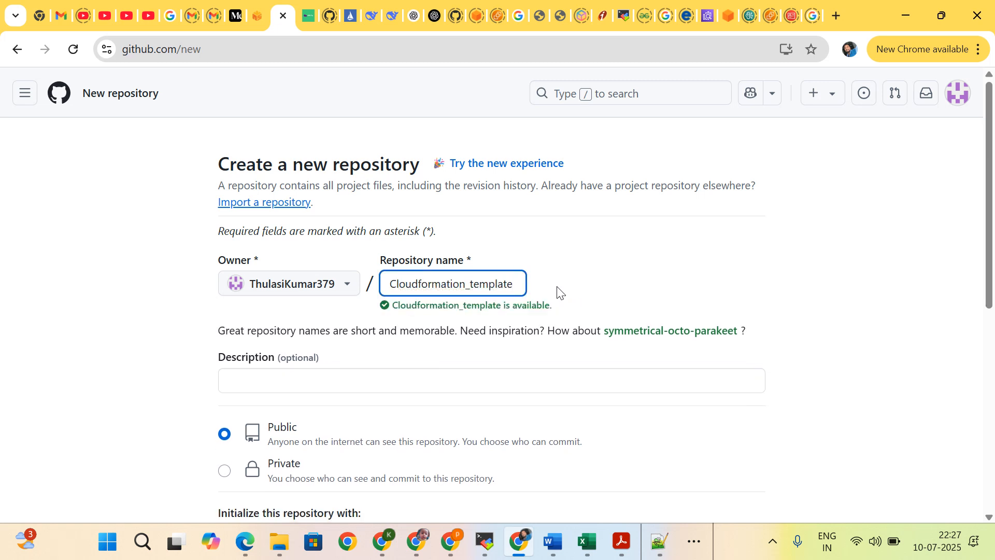
{"action": "key", "text": "BackSpace"}
{"action": "key", "text": "BackSpace"}
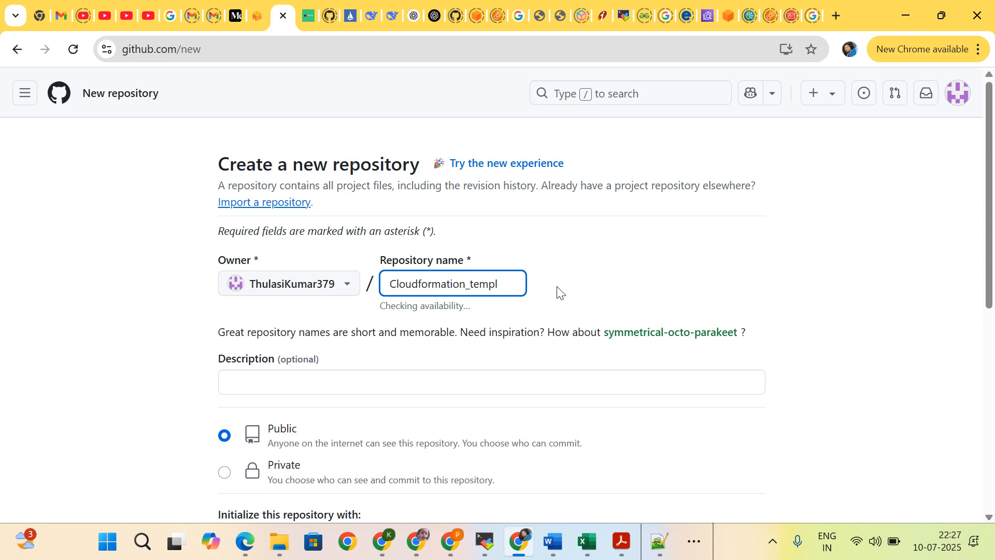
{"action": "key", "text": "BackSpace"}
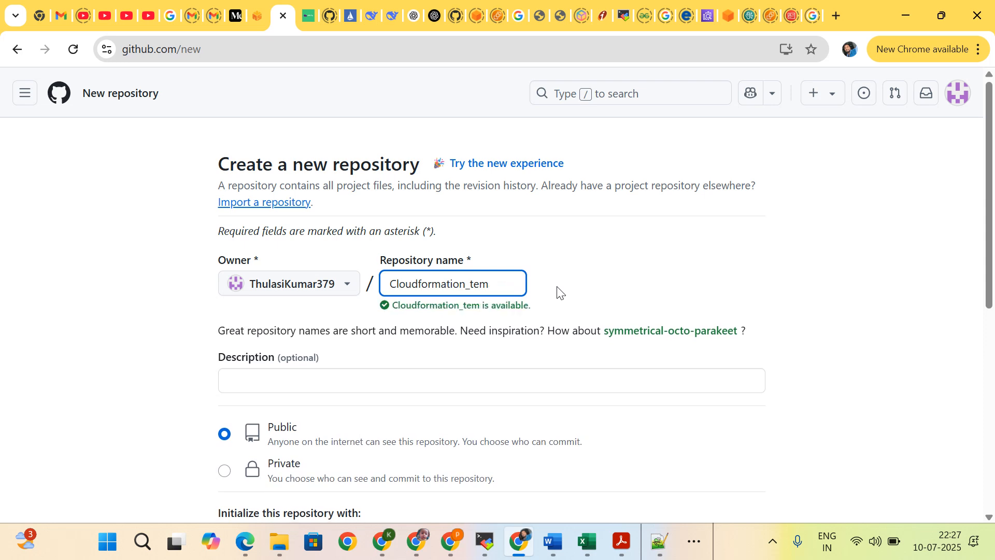
{"action": "type", "text": "plete"}
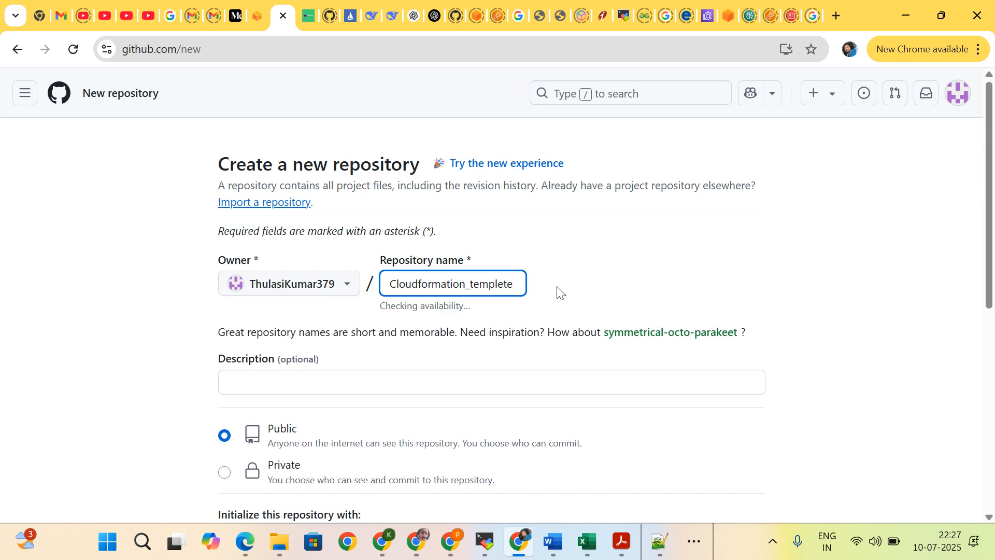
Step: Insert "Automation" after the underscore and delete "templete" so the repository name reads Cloudformation_Automation
{"action": "key", "text": "Left"}
{"action": "key", "text": "Left"}
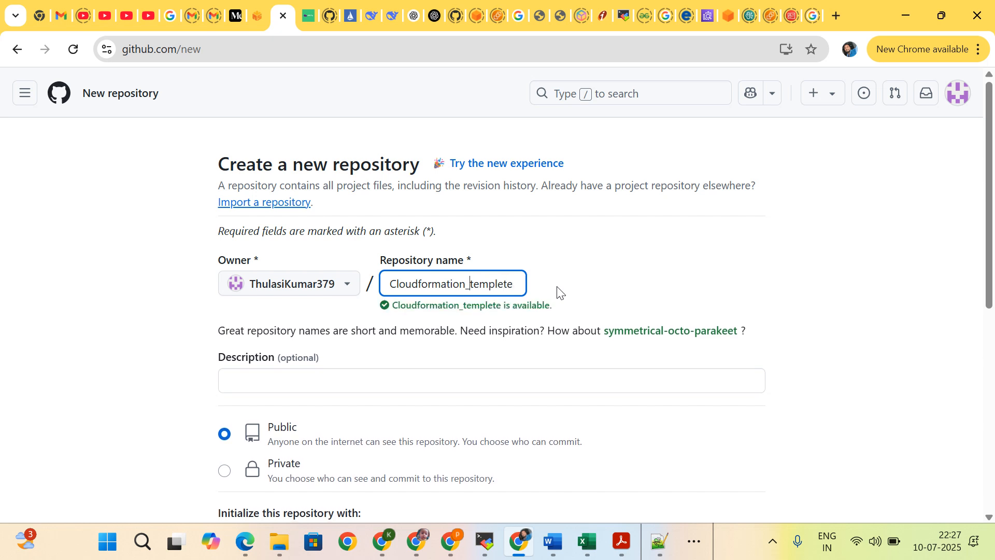
{"action": "type", "text": "A"}
{"action": "type", "text": "utoma"}
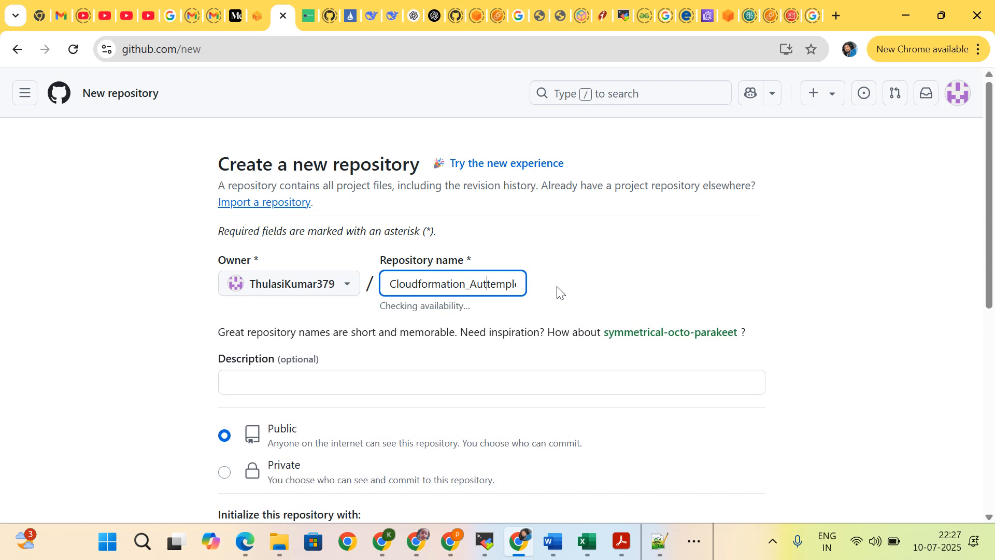
{"action": "type", "text": "tion"}
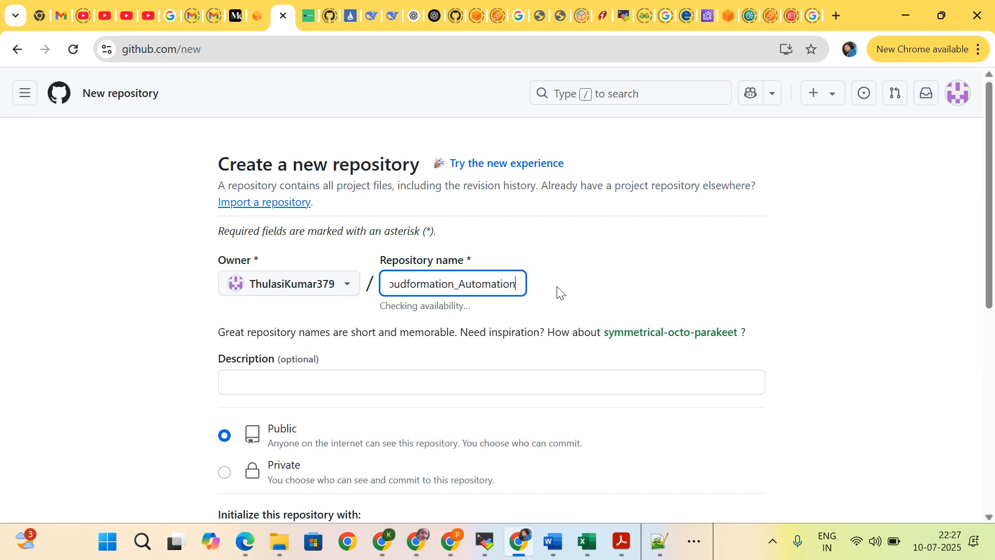
{"action": "key", "text": "Right"}
{"action": "key", "text": "Right"}
{"action": "key", "text": "Right"}
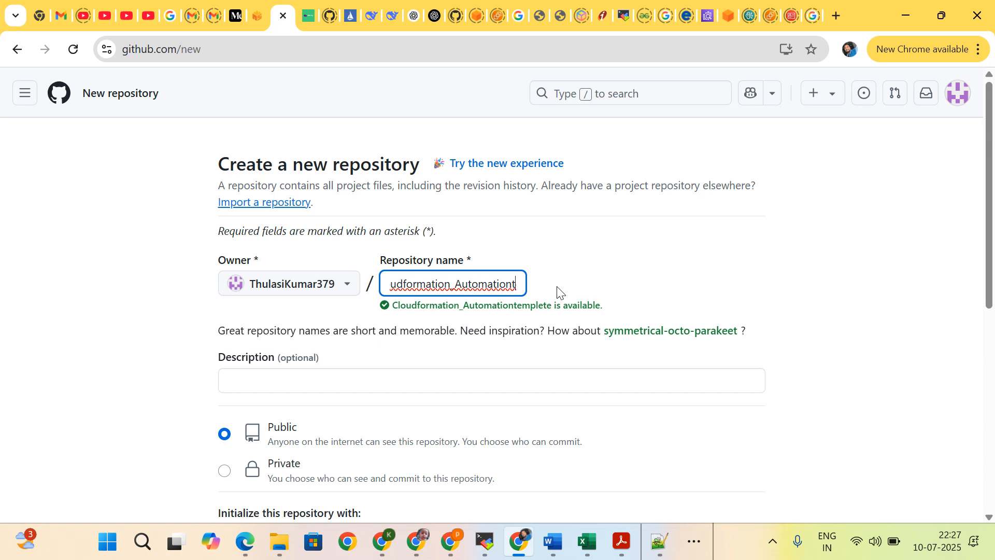
{"action": "key", "text": "Right"}
{"action": "key", "text": "Right"}
{"action": "key", "text": "Right"}
{"action": "key", "text": "Right"}
{"action": "key", "text": "Right"}
{"action": "key", "text": "BackSpace"}
{"action": "key", "text": "BackSpace"}
{"action": "key", "text": "BackSpace"}
{"action": "key", "text": "BackSpace"}
{"action": "key", "text": "BackSpace"}
{"action": "key", "text": "BackSpace"}
{"action": "key", "text": "BackSpace"}
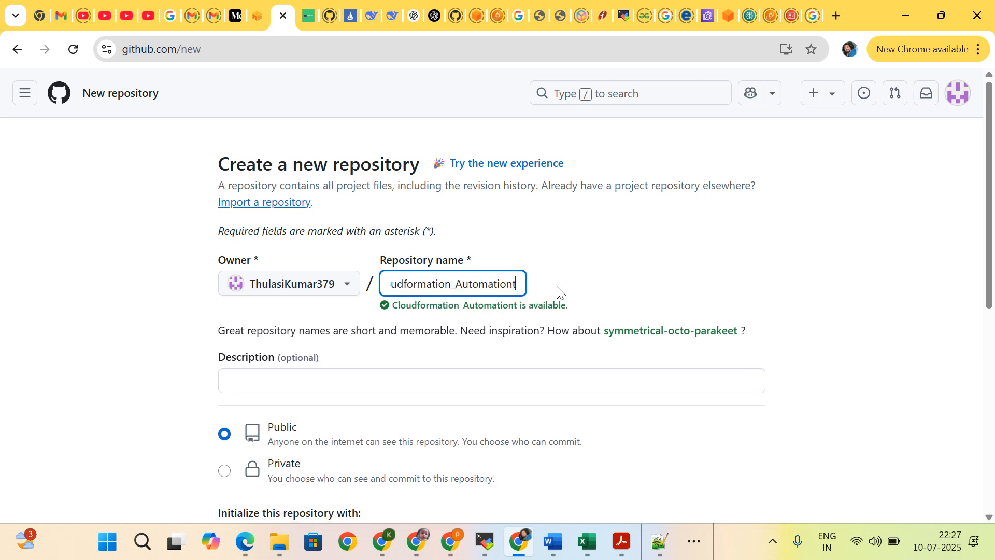
{"action": "key", "text": "BackSpace"}
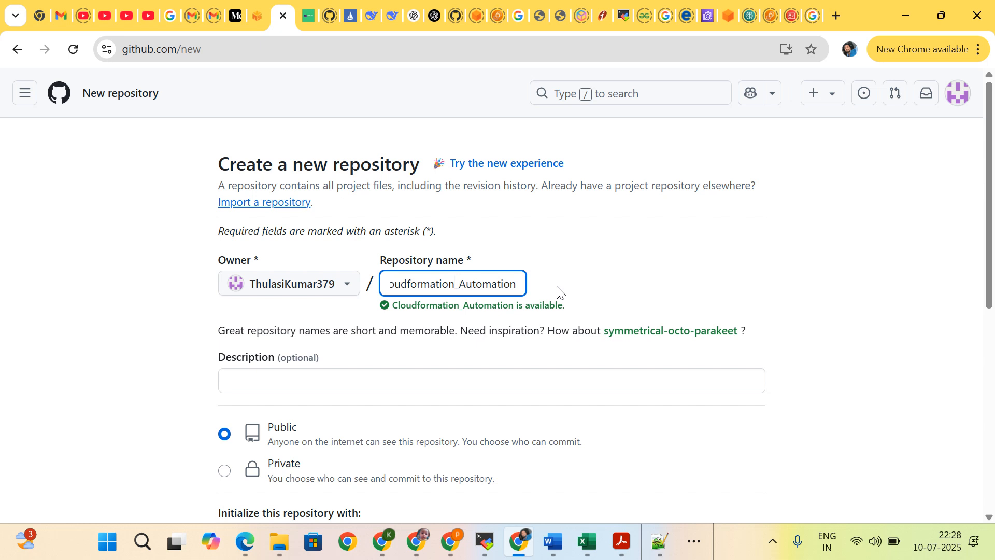
Step: Extend the repository name to Cloudformationtemplate_Automation and add that word to the spell-check dictionary
{"action": "type", "text": "tem"}
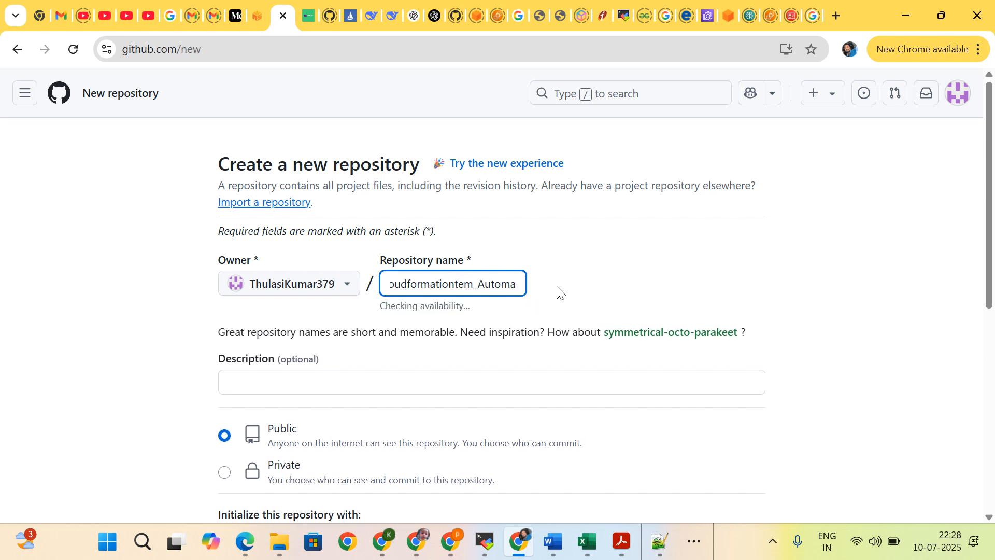
{"action": "type", "text": "plate"}
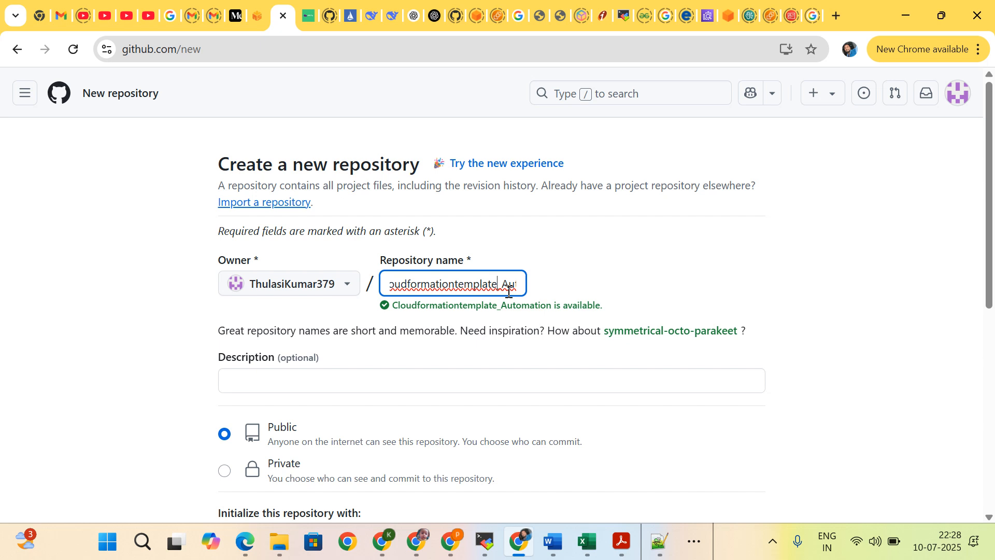
{"action": "right_click", "coordinate": [433, 281]}
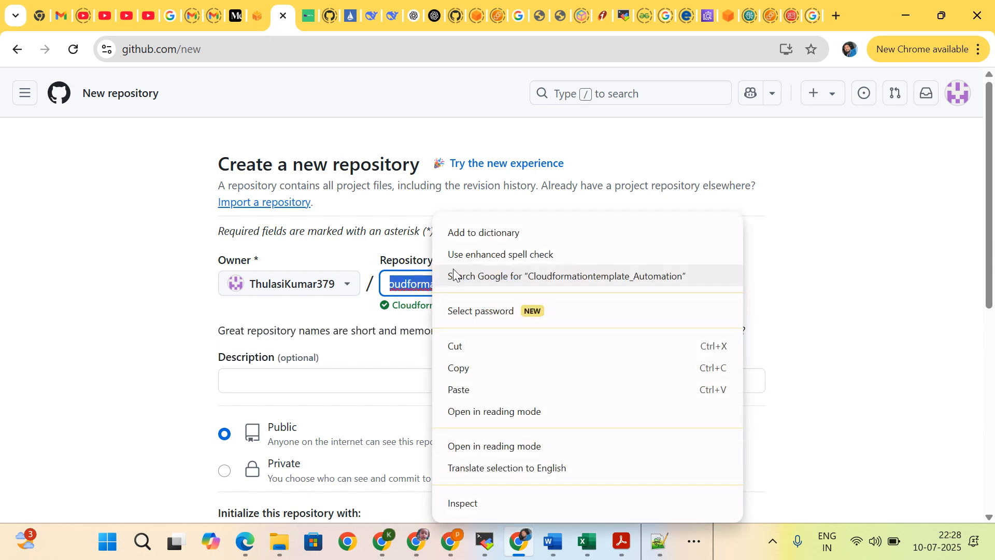
{"action": "left_click", "coordinate": [467, 234]}
{"action": "left_click", "coordinate": [429, 286]}
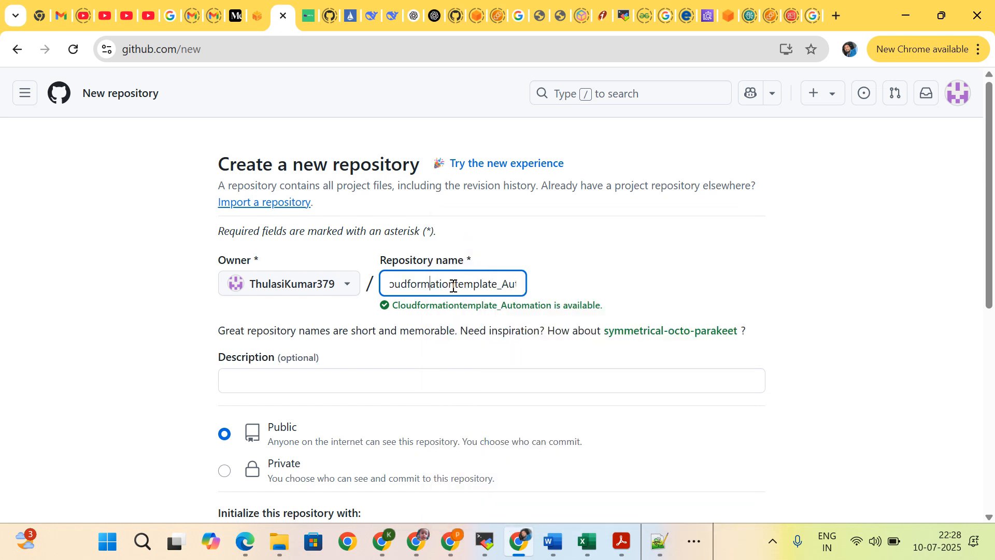
Step: Remove "template" so the repository name reads Cloudformation_Automation, and initialize the repository with a README file
{"action": "left_click_drag", "start_coordinate": [455, 285], "coordinate": [498, 280]}
{"action": "key", "text": "BackSpace"}
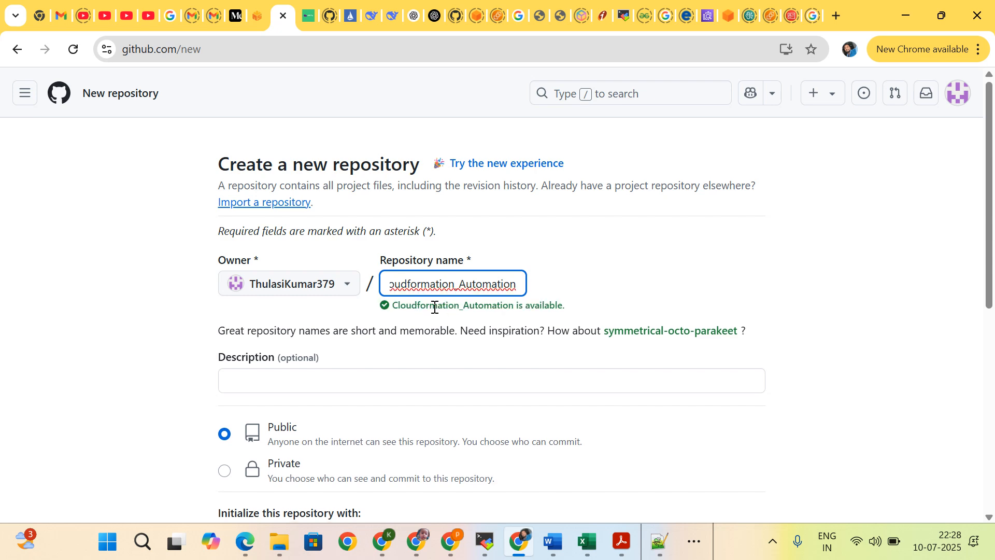
{"action": "scroll", "coordinate": [434, 307], "scroll_direction": "down", "scroll_amount": 5}
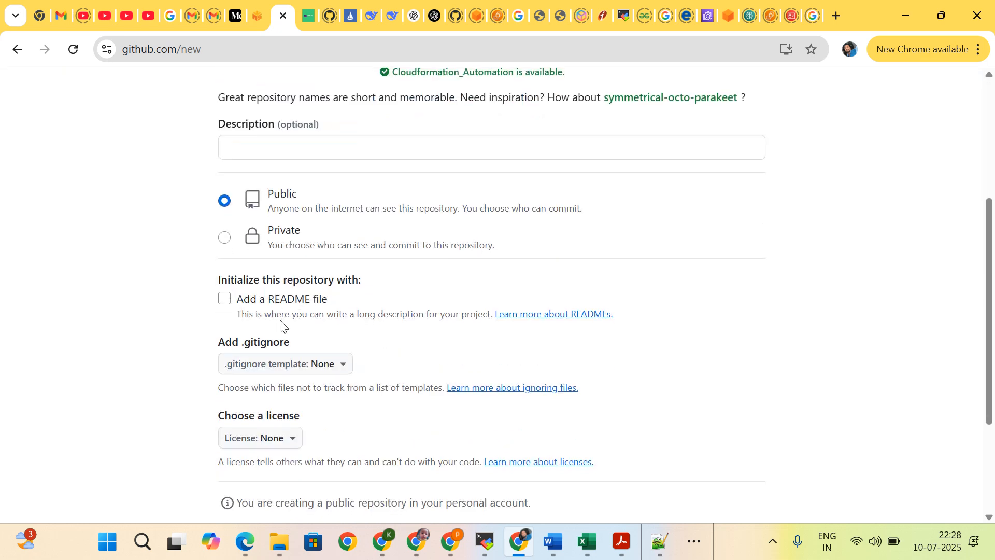
{"action": "left_click", "coordinate": [224, 298]}
{"action": "scroll", "coordinate": [311, 365], "scroll_direction": "down", "scroll_amount": 3}
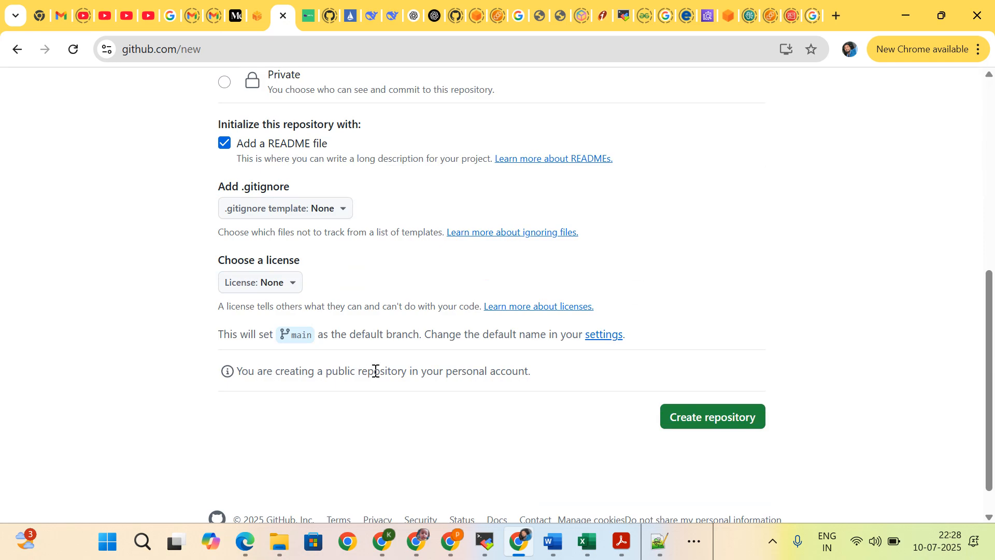
Step: Review the repository settings and create the public Cloudformation_Automation repository
{"action": "scroll", "coordinate": [376, 371], "scroll_direction": "up", "scroll_amount": 5}
{"action": "scroll", "coordinate": [382, 380], "scroll_direction": "down", "scroll_amount": 6}
{"action": "scroll", "coordinate": [234, 401], "scroll_direction": "up", "scroll_amount": 5}
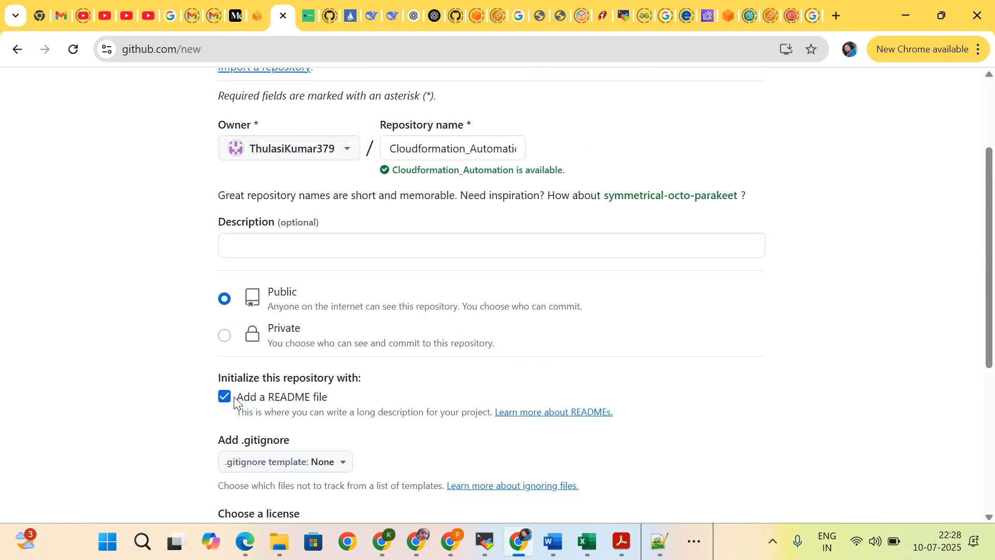
{"action": "scroll", "coordinate": [235, 402], "scroll_direction": "up", "scroll_amount": 3}
{"action": "scroll", "coordinate": [235, 402], "scroll_direction": "down", "scroll_amount": 7}
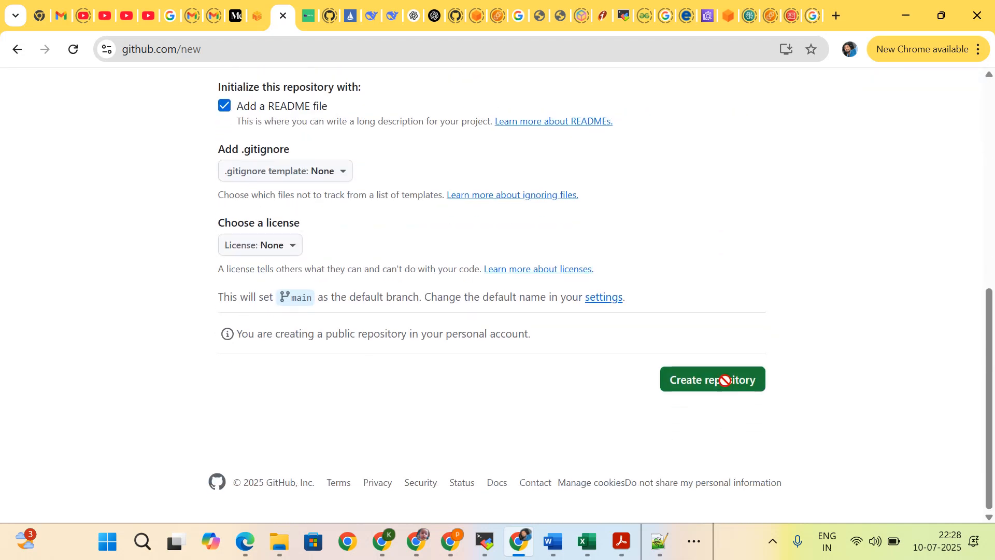
{"action": "left_click", "coordinate": [724, 381]}
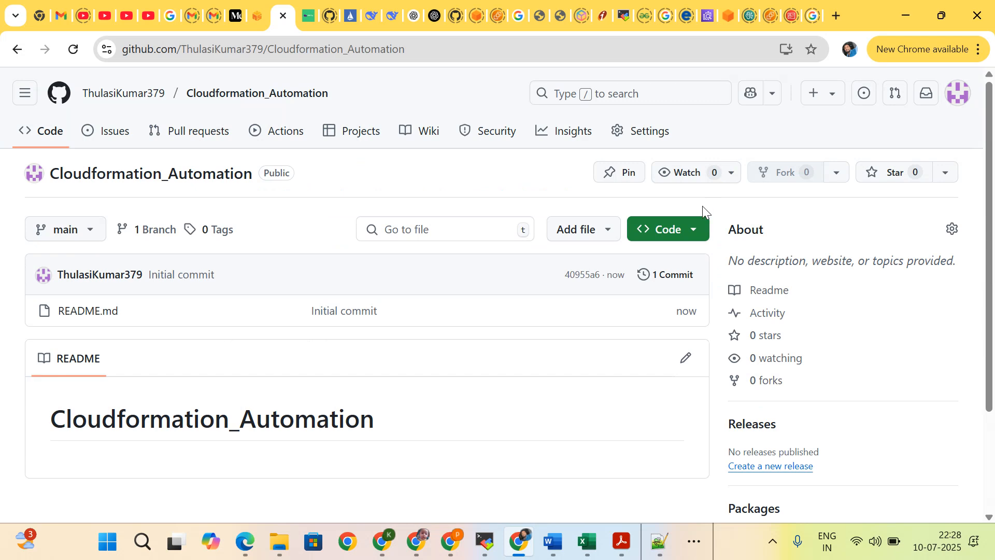
Step: Copy the HTTPS clone URL of the Cloudformation_Automation repository
{"action": "left_click", "coordinate": [692, 228]}
{"action": "left_click", "coordinate": [684, 366]}
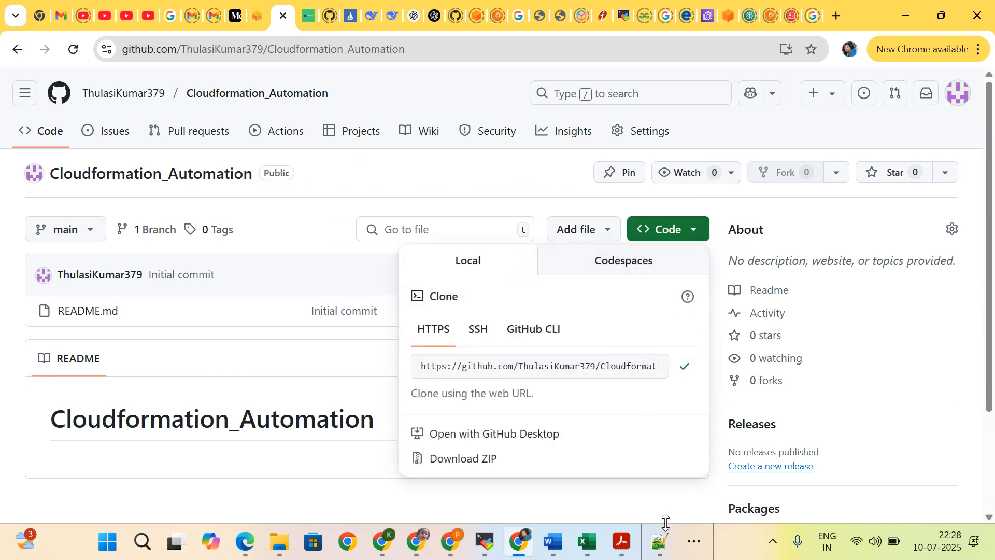
{"action": "left_click", "coordinate": [695, 541]}
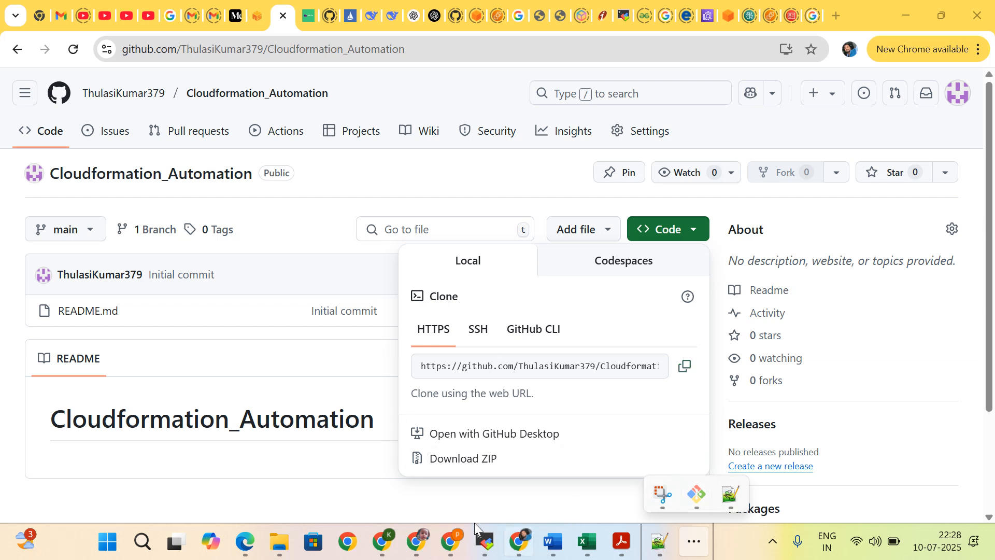
Step: Switch to File Explorer and open the Myyoutubrealtime folder inside Documents
{"action": "left_click", "coordinate": [280, 541]}
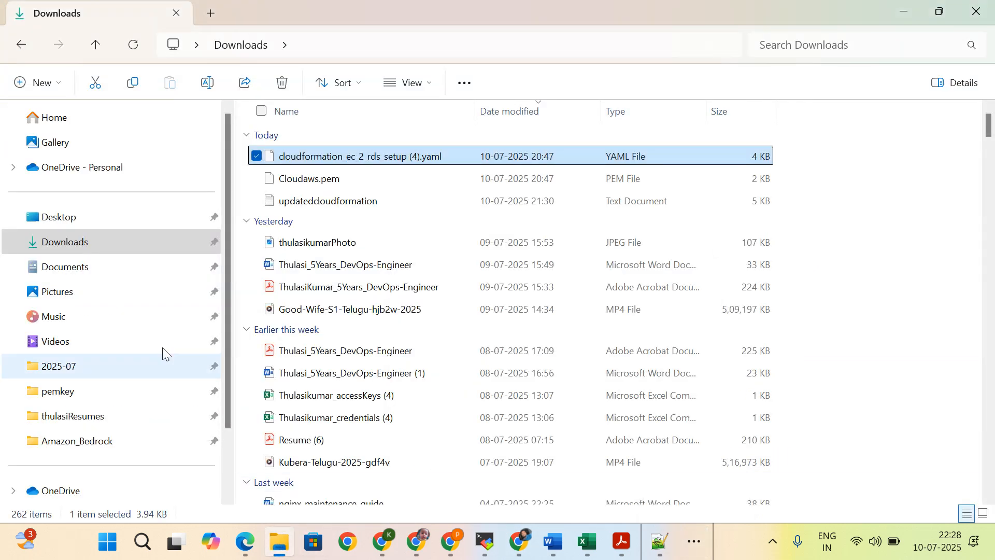
{"action": "left_click", "coordinate": [60, 274]}
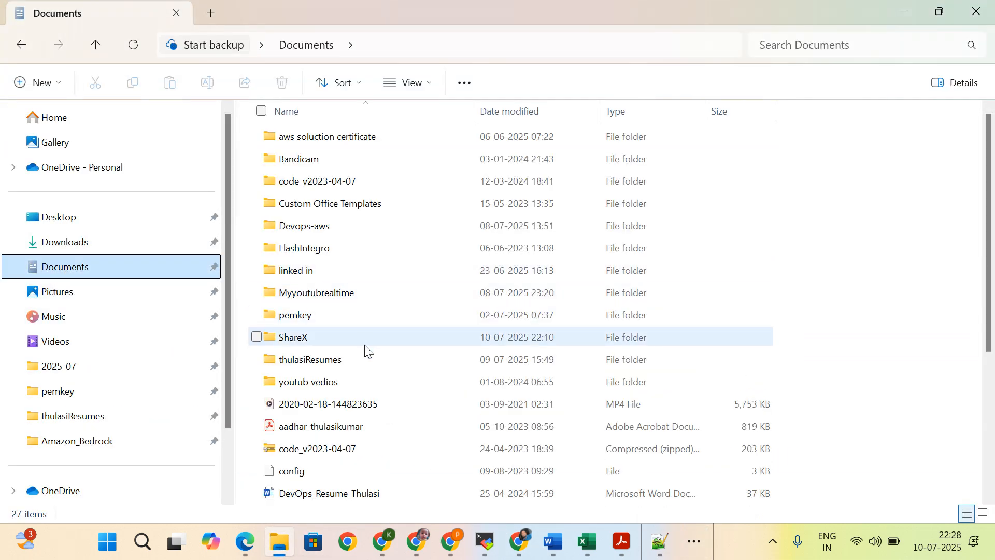
{"action": "double_click", "coordinate": [348, 291]}
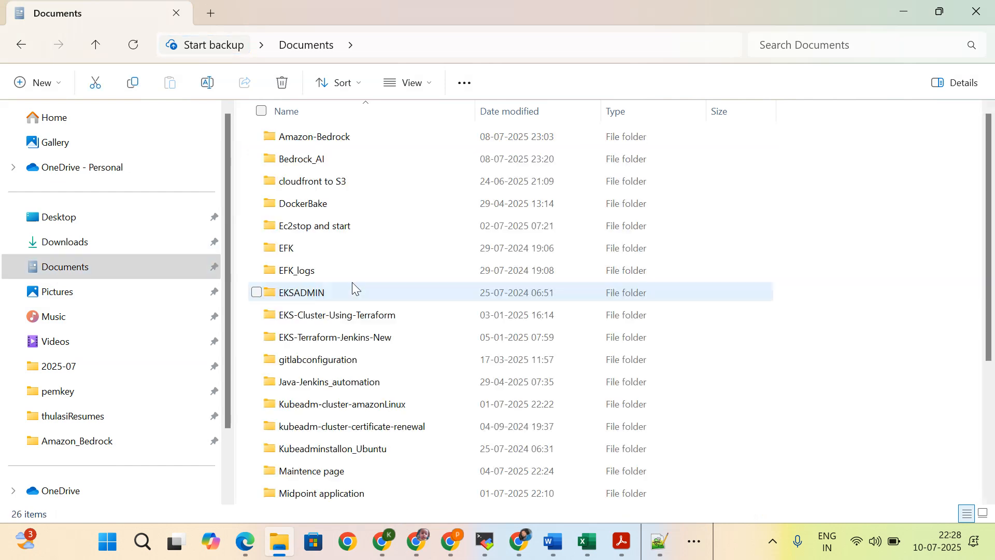
Step: Create a new folder named cloudformation_deployments in Myyoutubrealtime and open it
{"action": "right_click", "coordinate": [721, 197]}
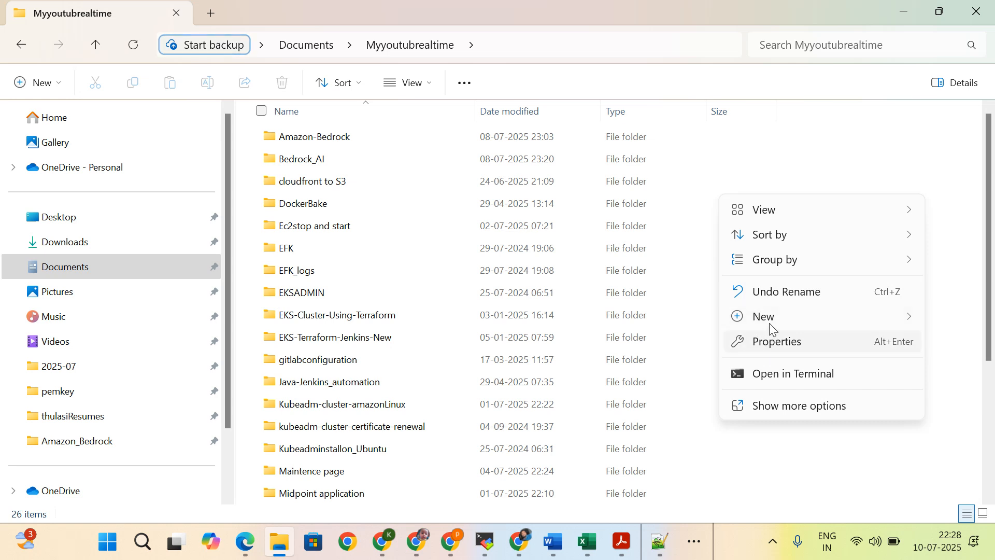
{"action": "mouse_move", "coordinate": [771, 328]}
{"action": "left_click", "coordinate": [585, 18]}
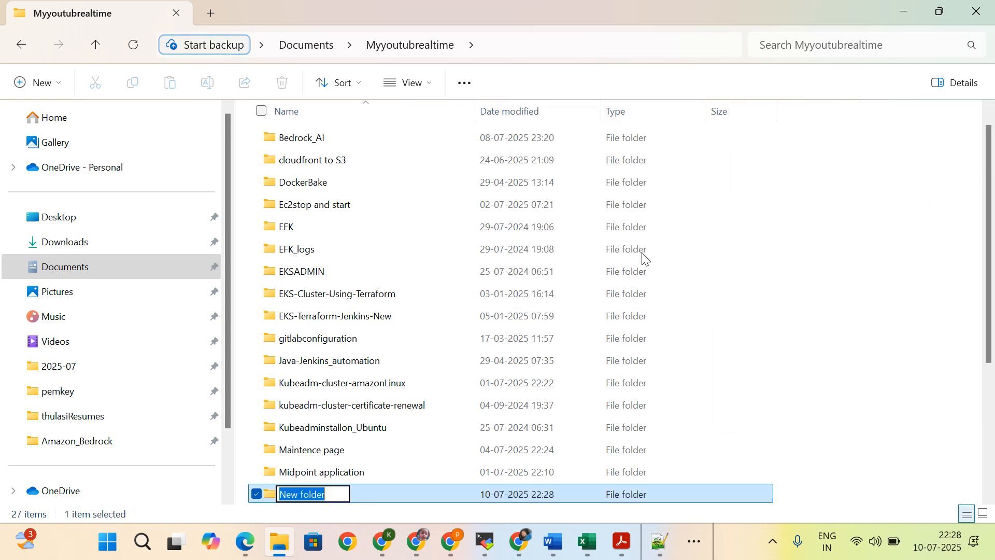
{"action": "type", "text": "clo"}
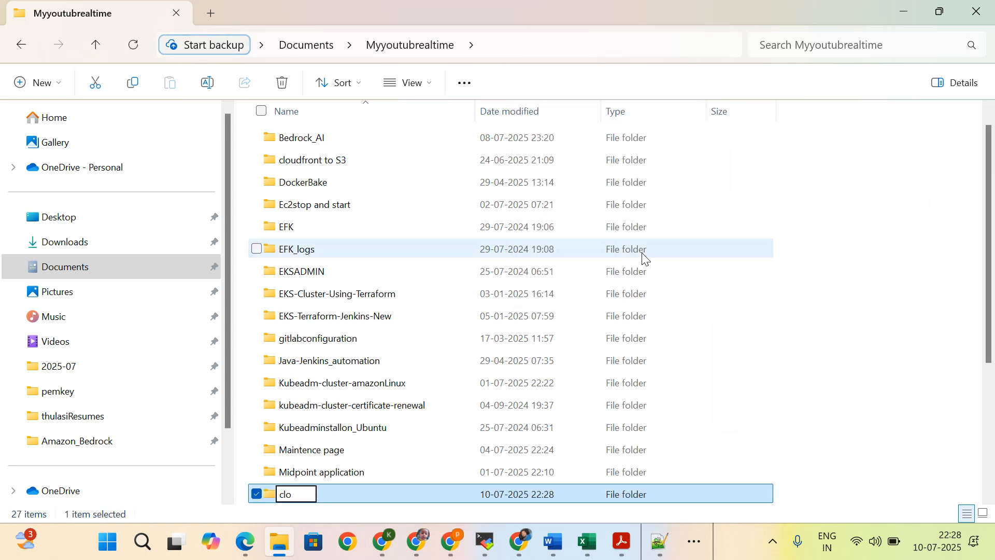
{"action": "type", "text": "udforma"}
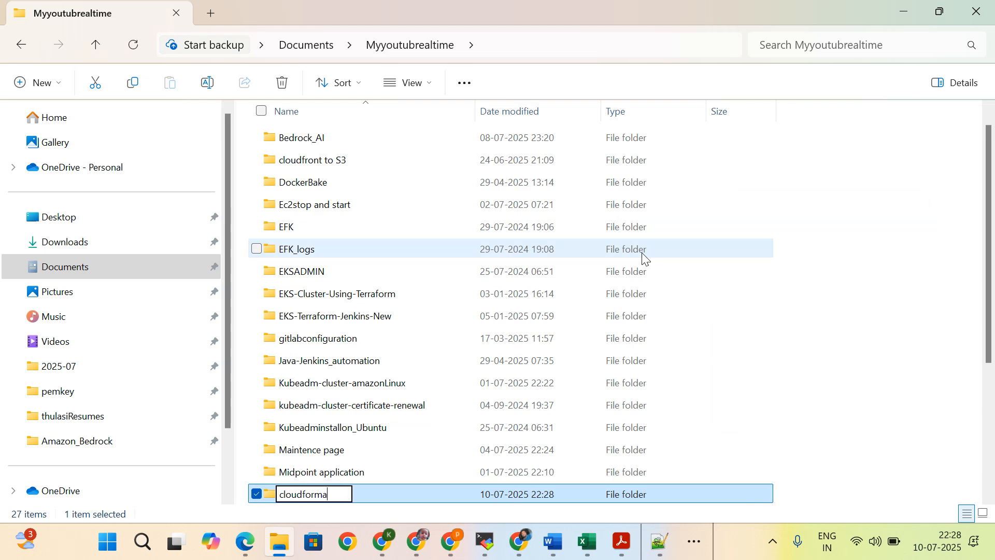
{"action": "type", "text": "tion_depl"}
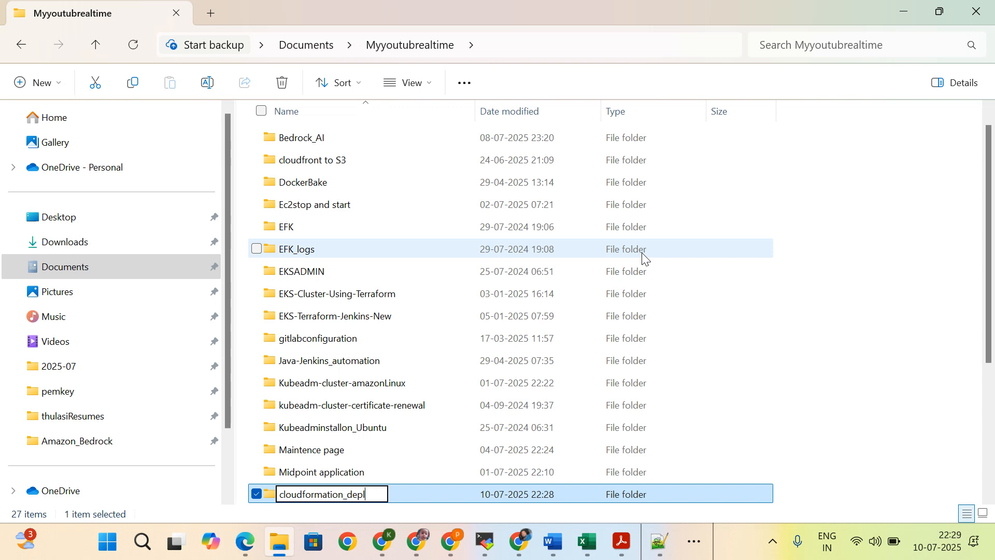
{"action": "type", "text": "oyments"}
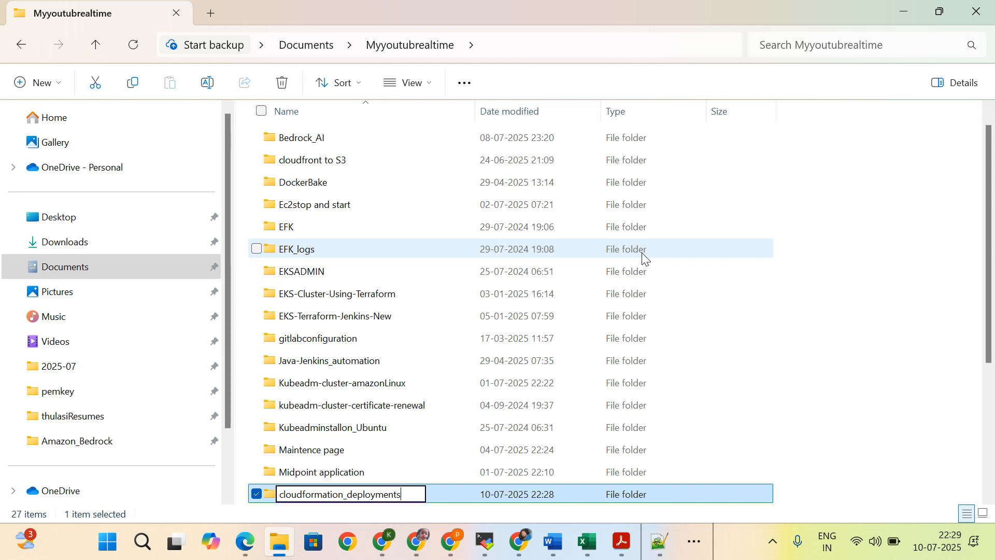
{"action": "key", "text": "Return"}
{"action": "key", "text": "Return"}
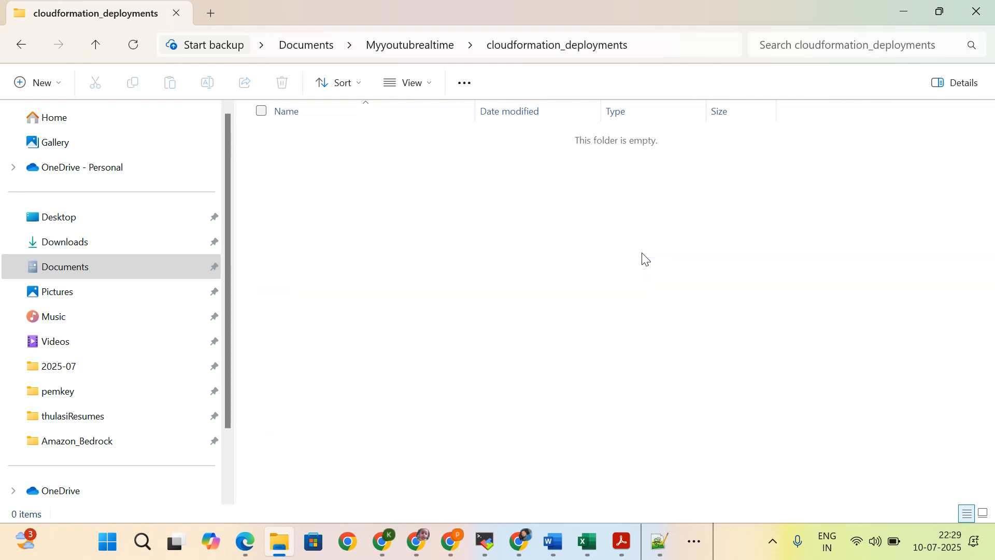
Step: Open Git Bash in the cloudformation_deployments folder and run git clone with the copied Cloudformation_Automation repository URL
{"action": "right_click", "coordinate": [643, 257]}
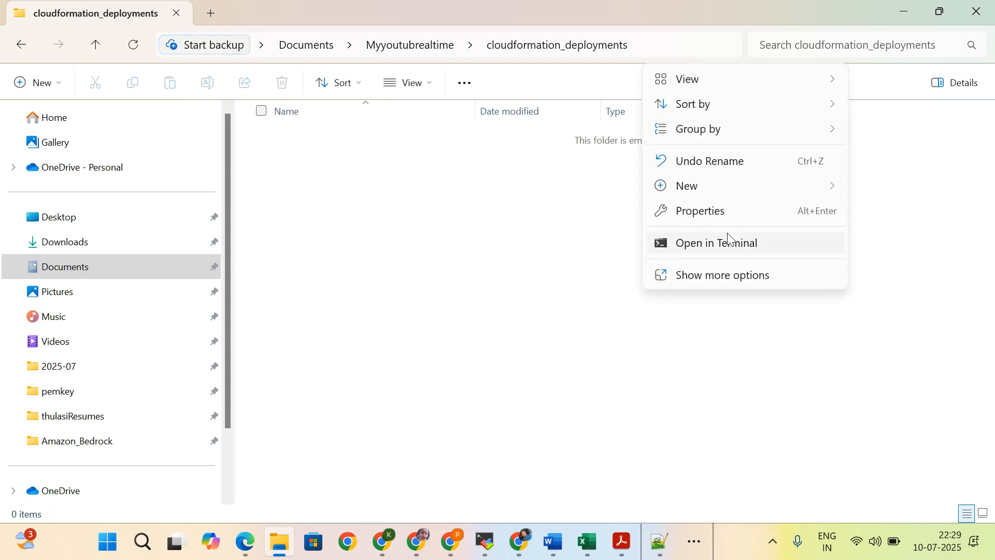
{"action": "left_click", "coordinate": [726, 276]}
{"action": "left_click", "coordinate": [697, 428]}
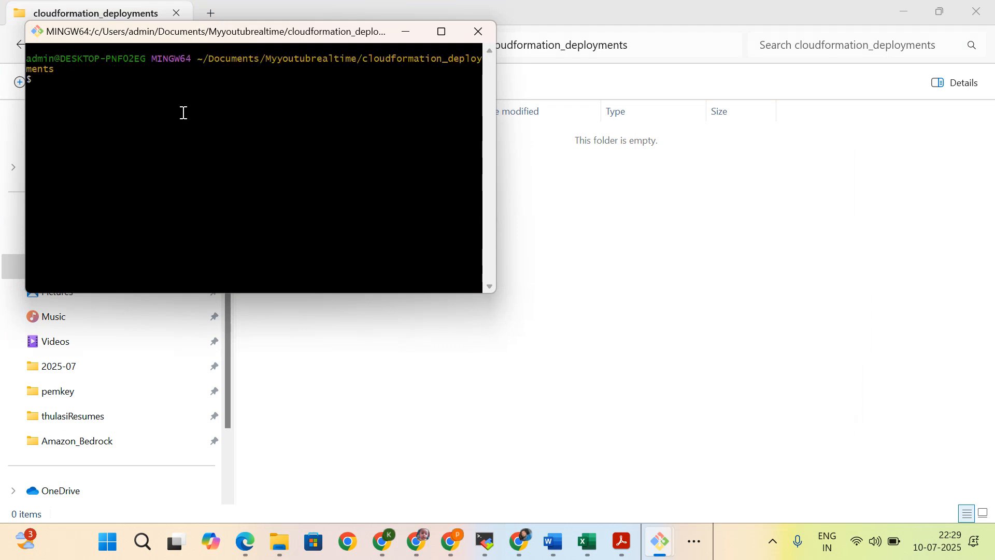
{"action": "type", "text": "git"}
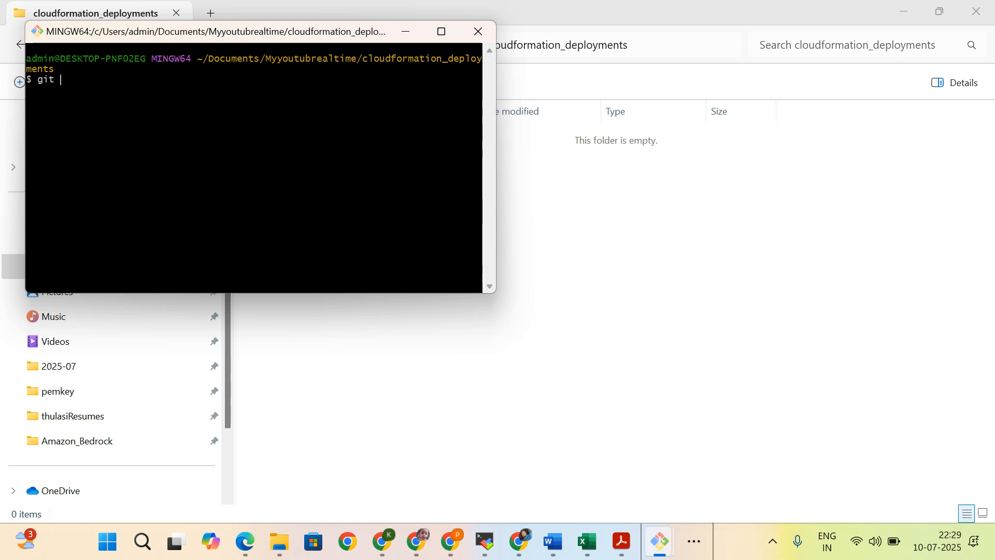
{"action": "type", "text": " clone"}
{"action": "key", "text": "shift+Insert"}
{"action": "key", "text": "Return"}
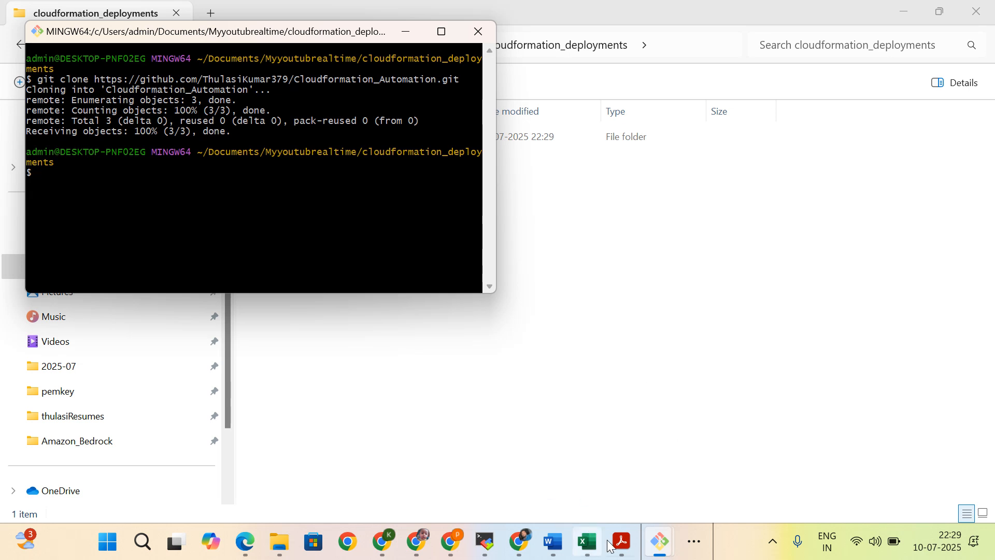
Step: Switch to Notepad++ and copy the entire contents of updatedcloudformation.txt
{"action": "left_click", "coordinate": [687, 550]}
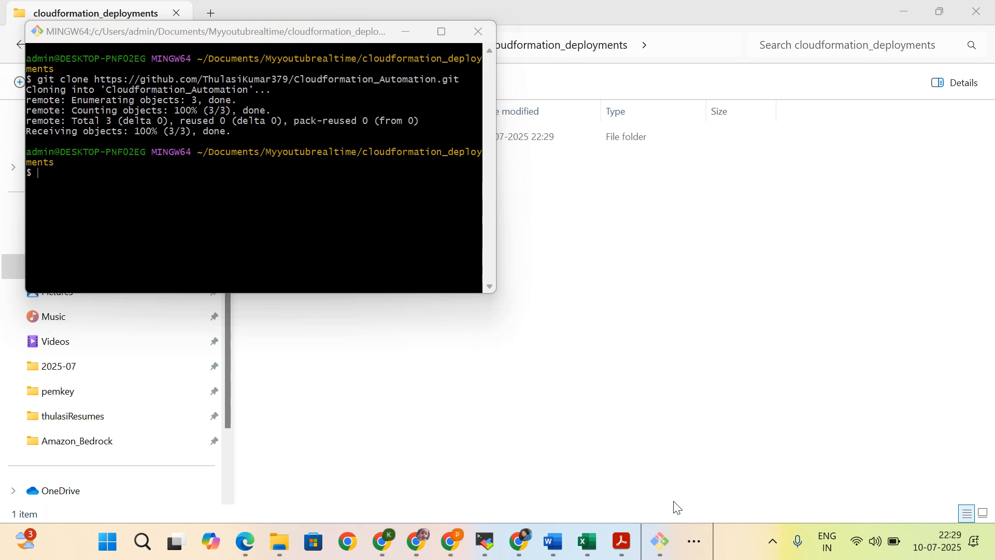
{"action": "left_click", "coordinate": [696, 545]}
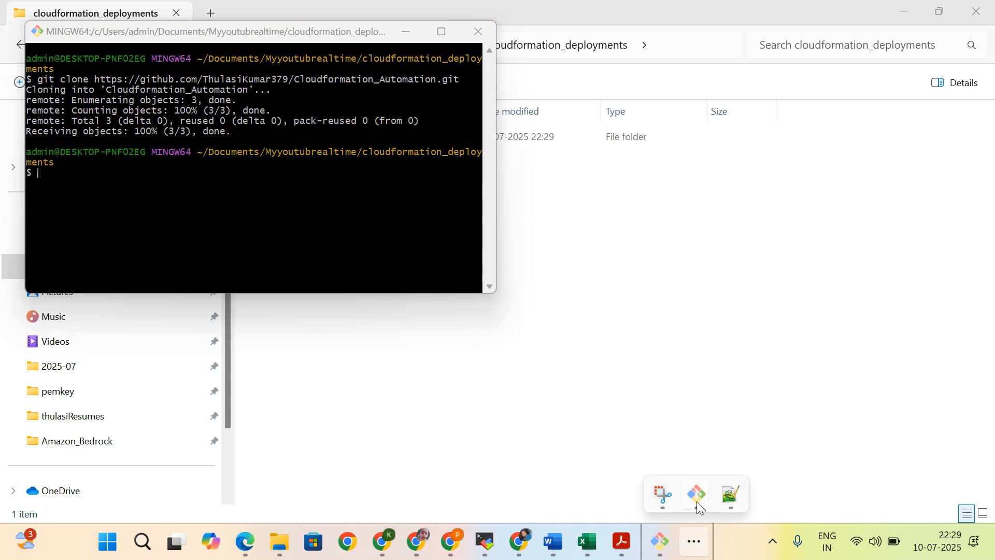
{"action": "left_click", "coordinate": [728, 502]}
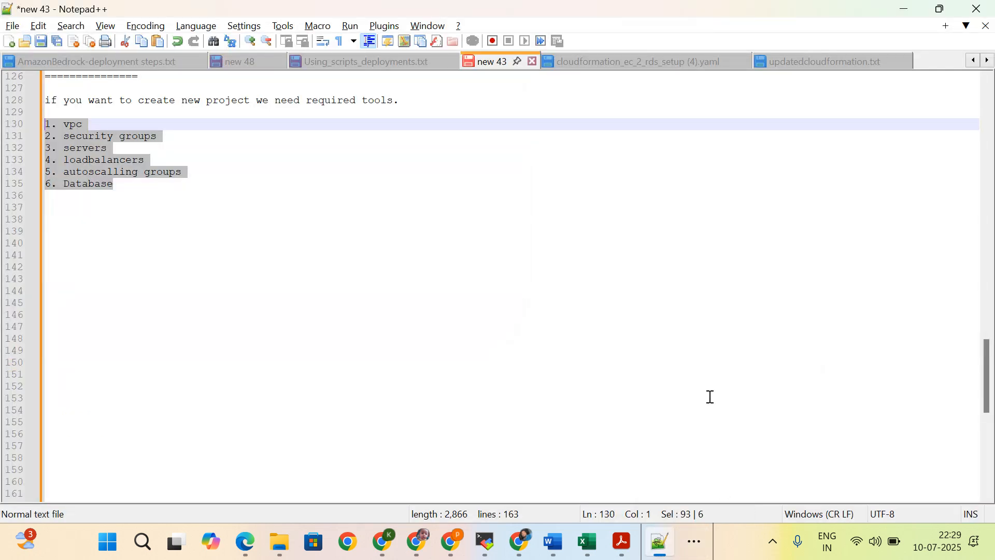
{"action": "left_click", "coordinate": [791, 61]}
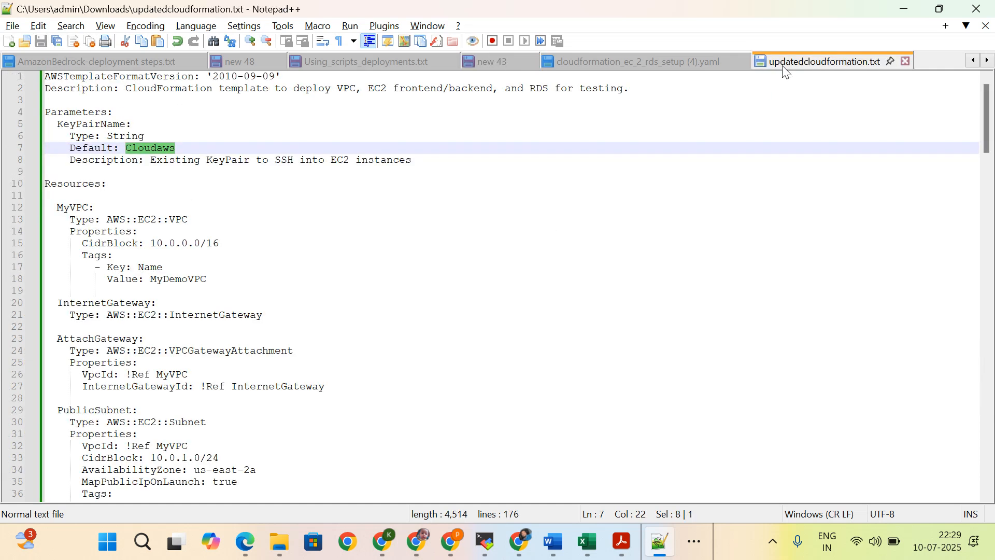
{"action": "left_click", "coordinate": [429, 183]}
{"action": "key", "text": "ctrl+a"}
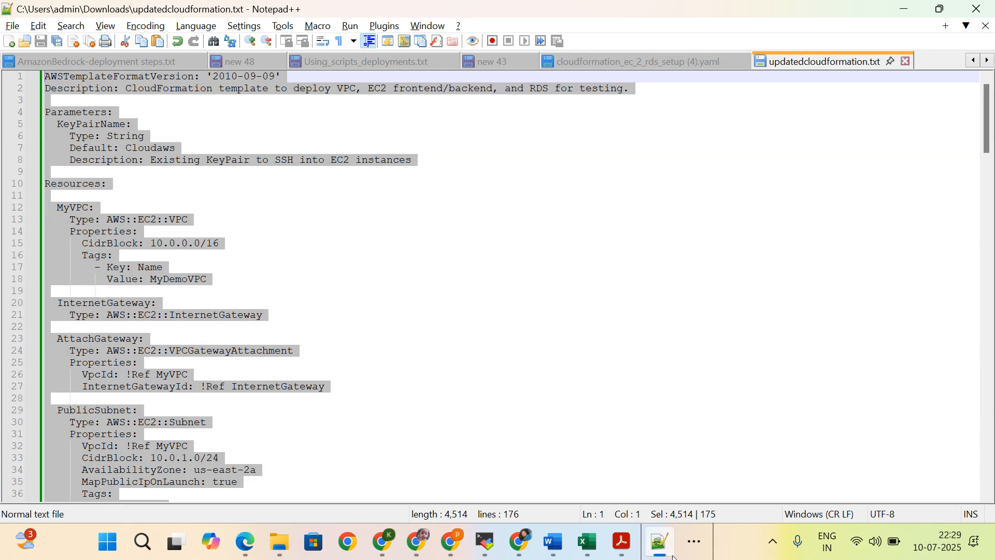
{"action": "mouse_move", "coordinate": [655, 543]}
Step: Return to the cloudformation_deployments Git Bash window and run vi automation.yaml to start a new file
{"action": "left_click", "coordinate": [687, 542]}
{"action": "mouse_move", "coordinate": [701, 487]}
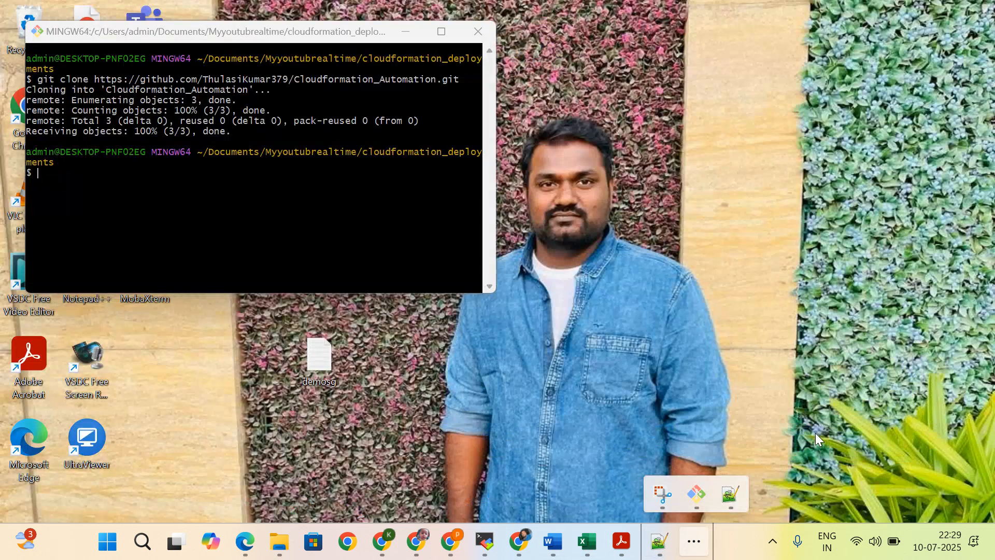
{"action": "left_click", "coordinate": [816, 434]}
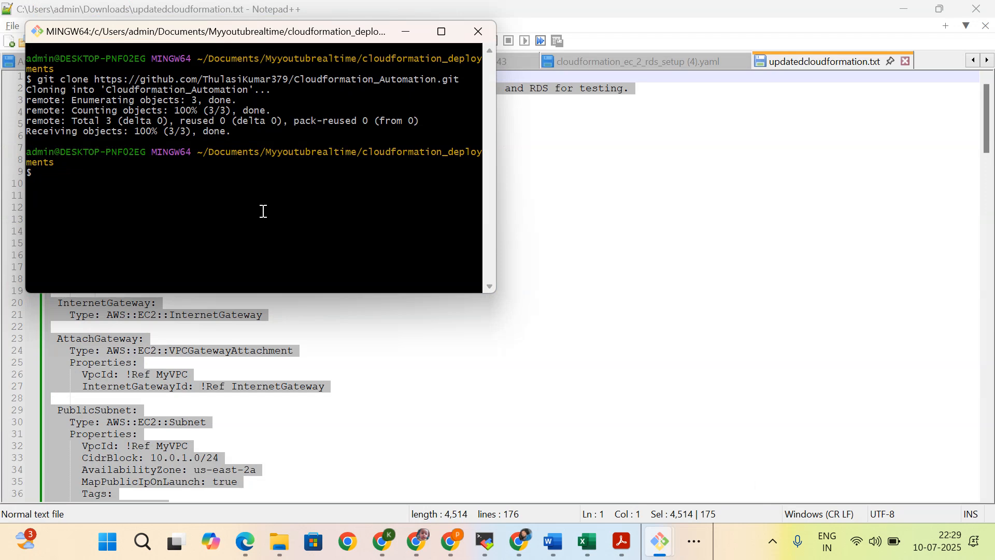
{"action": "type", "text": "a"}
{"action": "type", "text": "utoma"}
{"action": "type", "text": "vi"}
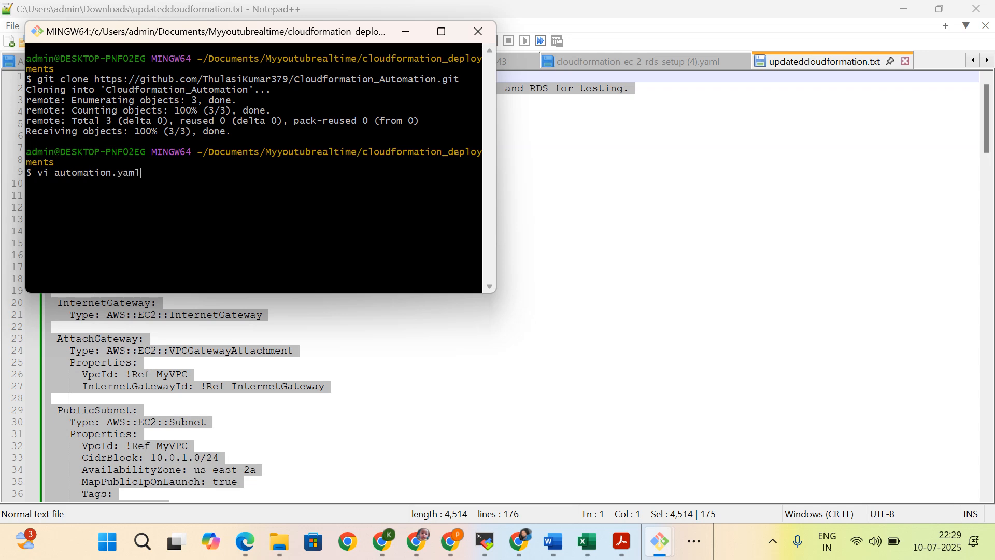
{"action": "key", "text": "Return"}
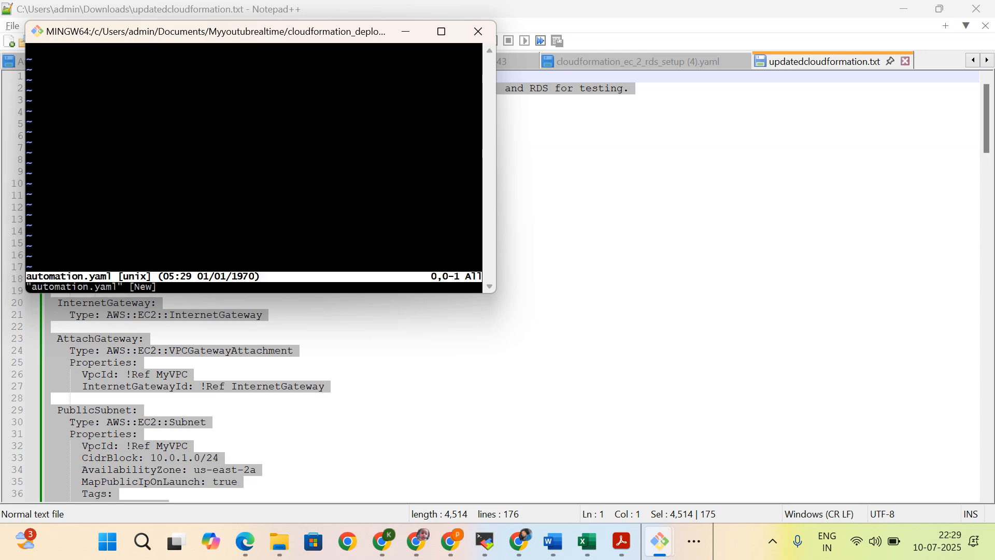
Step: Paste the copied CloudFormation template, including its database master user password, into automation.yaml, save the file and exit vi
{"action": "key", "text": "i"}
{"action": "key", "text": "shift+Insert"}
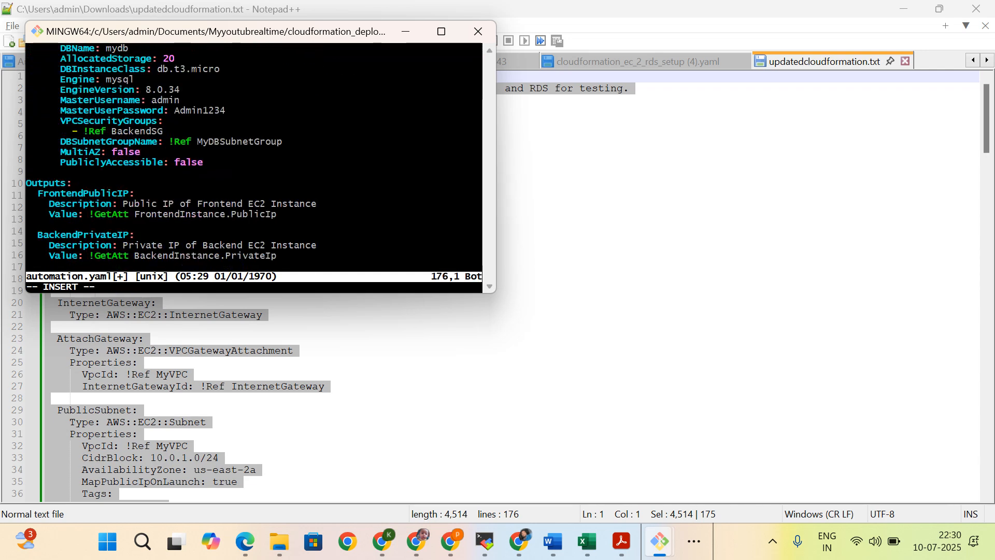
{"action": "key", "text": "Escape"}
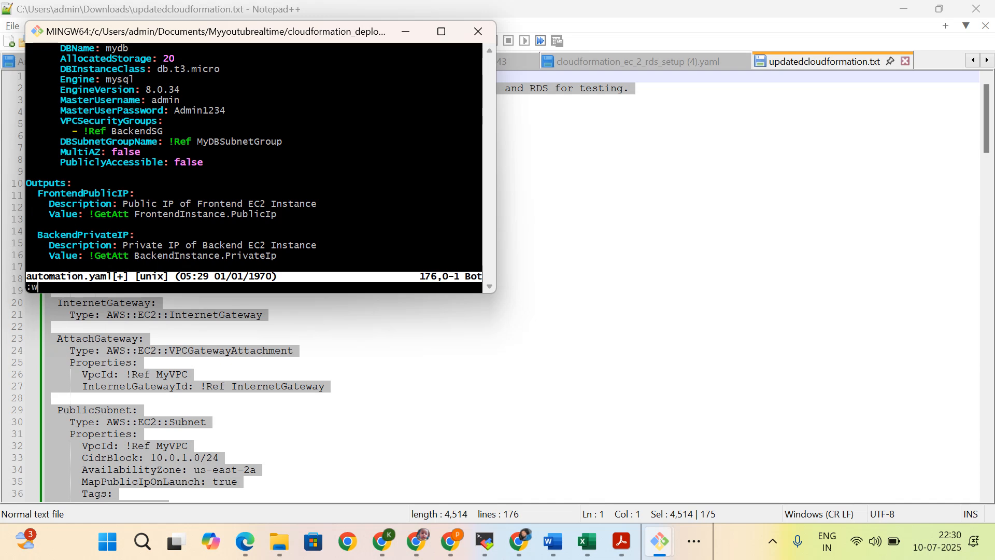
{"action": "key", "text": "Return"}
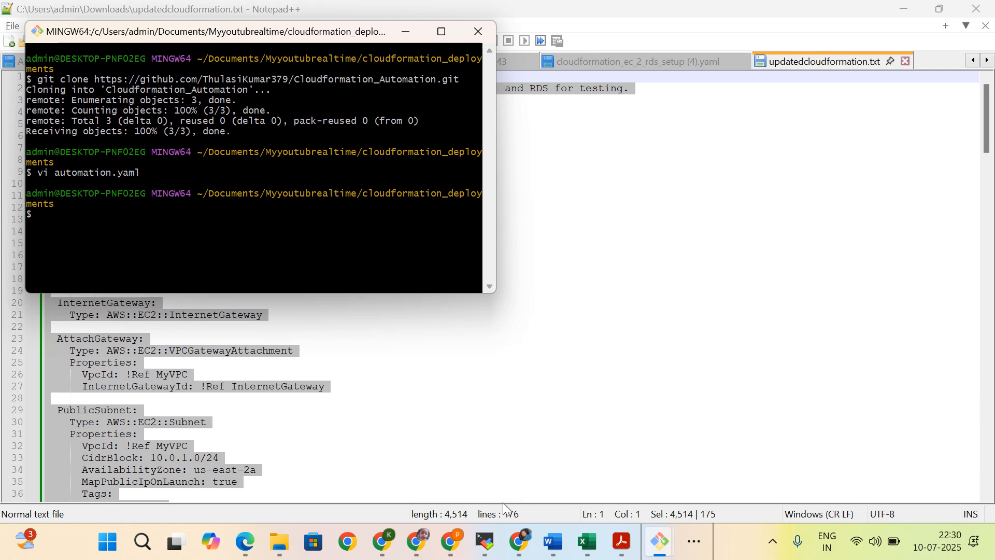
{"action": "mouse_move", "coordinate": [657, 544]}
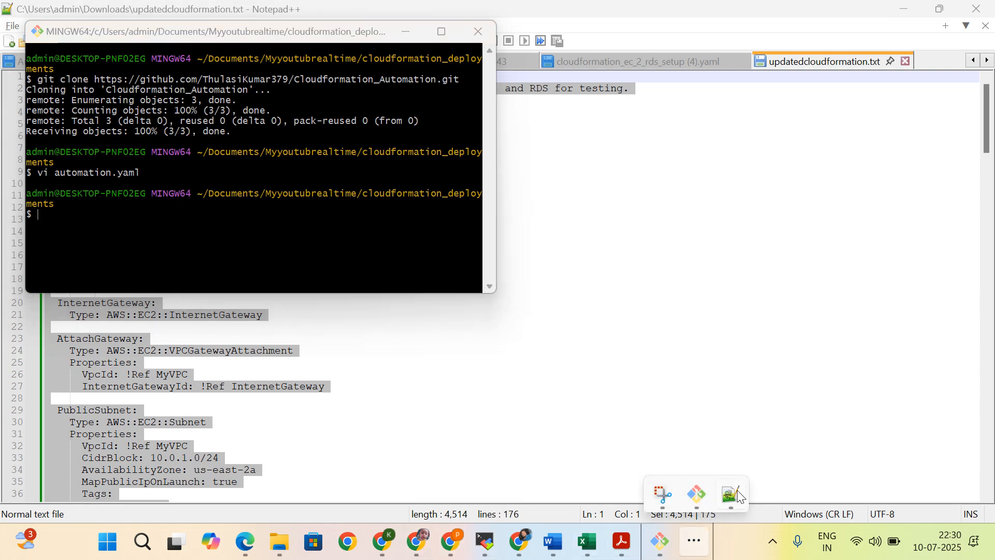
Step: In Notepad++, save updatedcloudformation.txt under its existing name into Documents\Myyoutubrealtime\cloudformation_deployments\Cloudformation_Automation
{"action": "left_click", "coordinate": [738, 490]}
{"action": "left_click", "coordinate": [12, 26]}
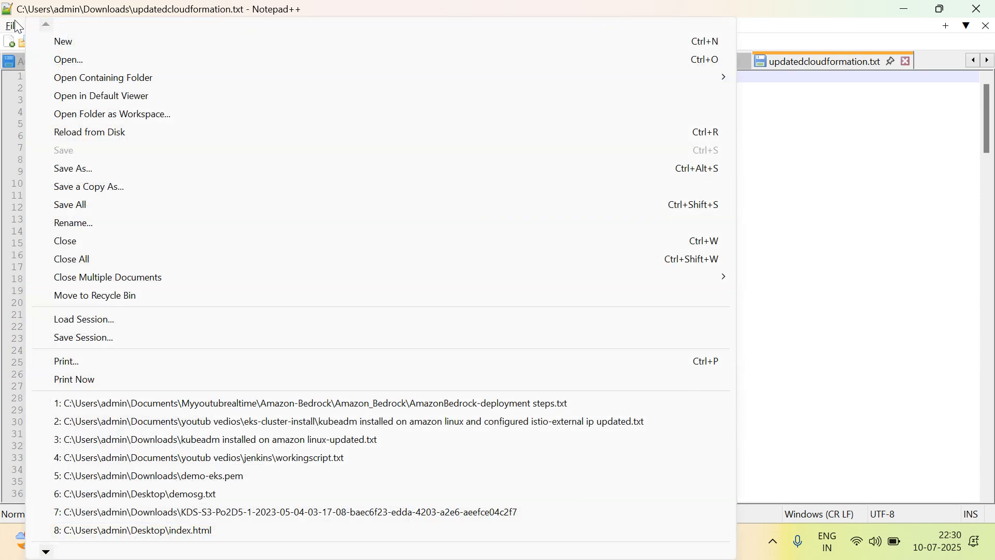
{"action": "left_click", "coordinate": [79, 170]}
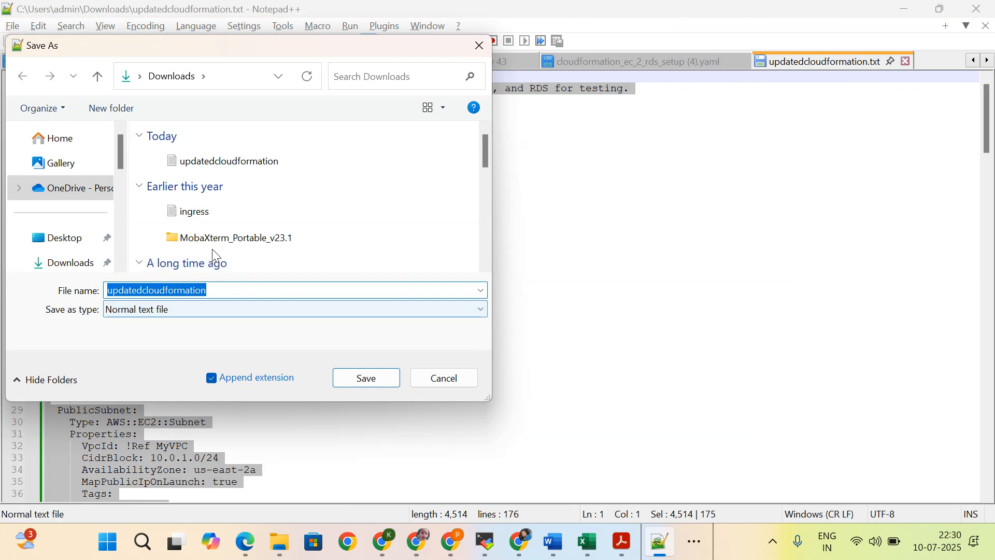
{"action": "scroll", "coordinate": [70, 236], "scroll_direction": "down", "scroll_amount": 2}
{"action": "left_click", "coordinate": [67, 215]}
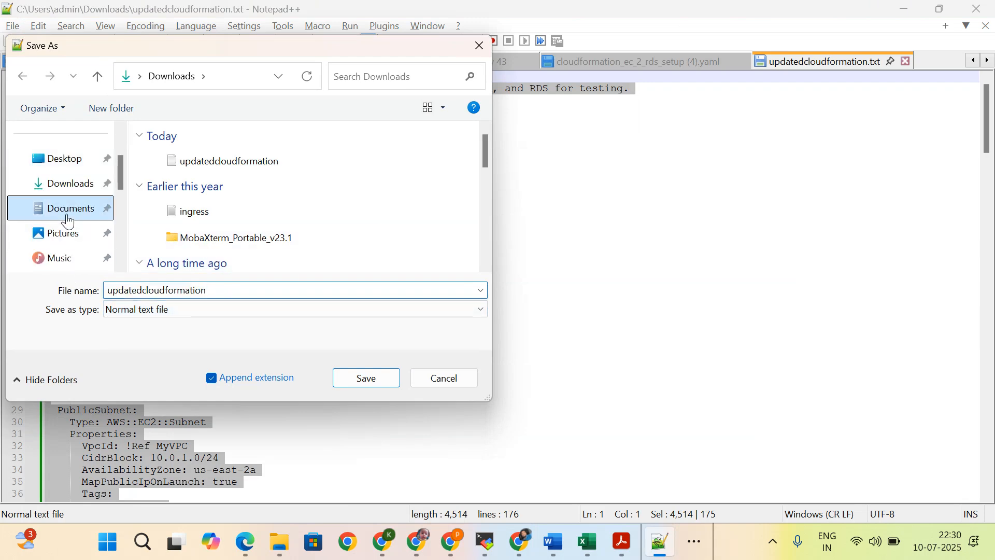
{"action": "scroll", "coordinate": [210, 233], "scroll_direction": "down", "scroll_amount": 1}
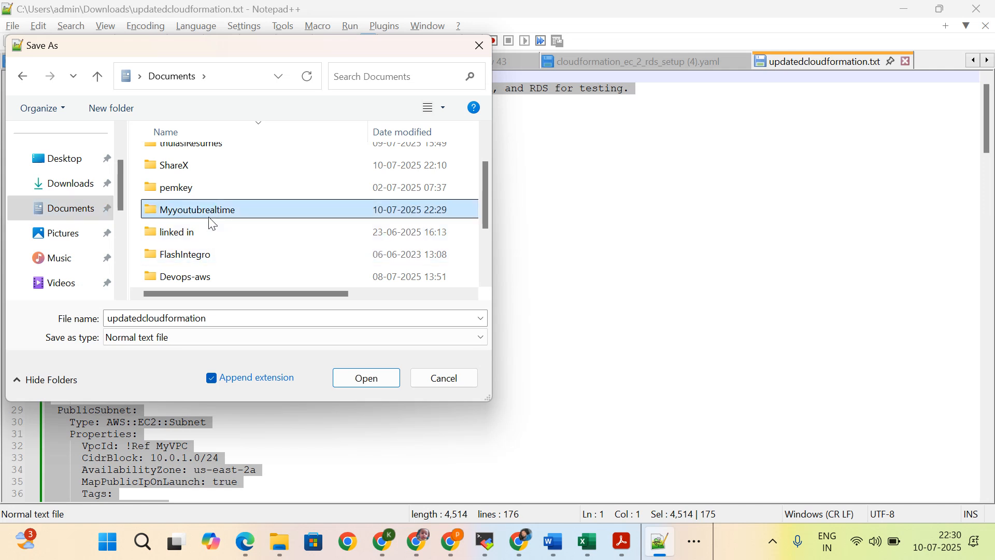
{"action": "double_click", "coordinate": [209, 215]}
{"action": "double_click", "coordinate": [217, 211]}
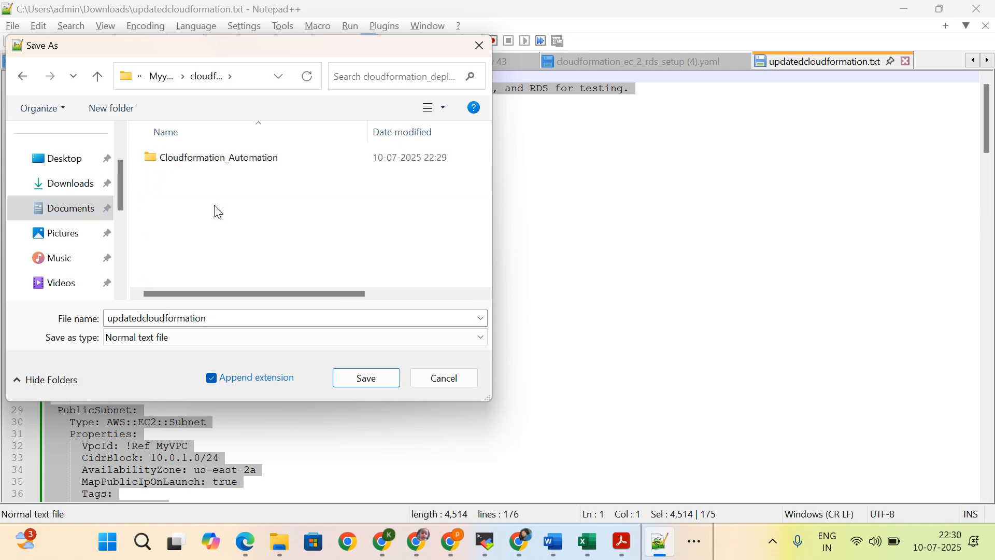
{"action": "double_click", "coordinate": [221, 165]}
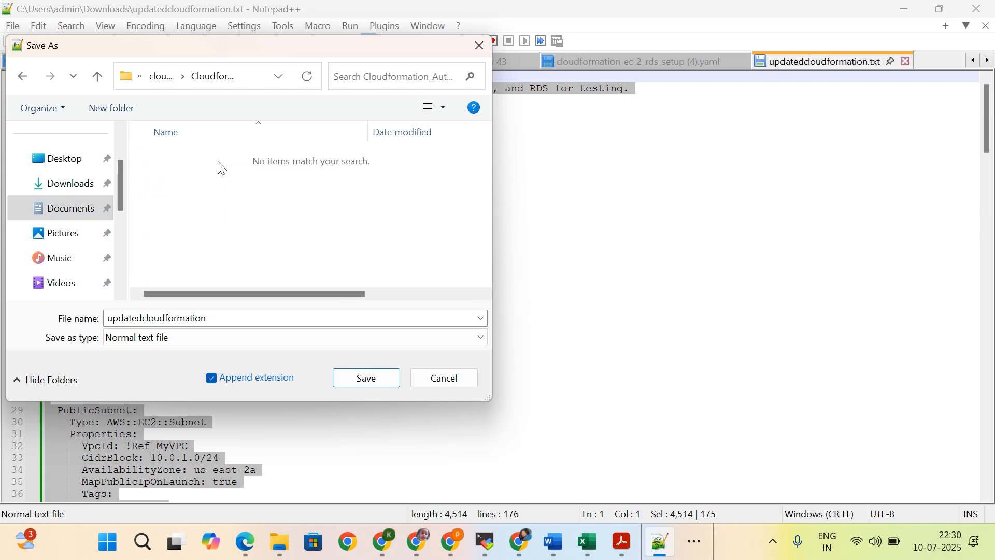
{"action": "double_click", "coordinate": [212, 320]}
{"action": "left_click", "coordinate": [211, 318]}
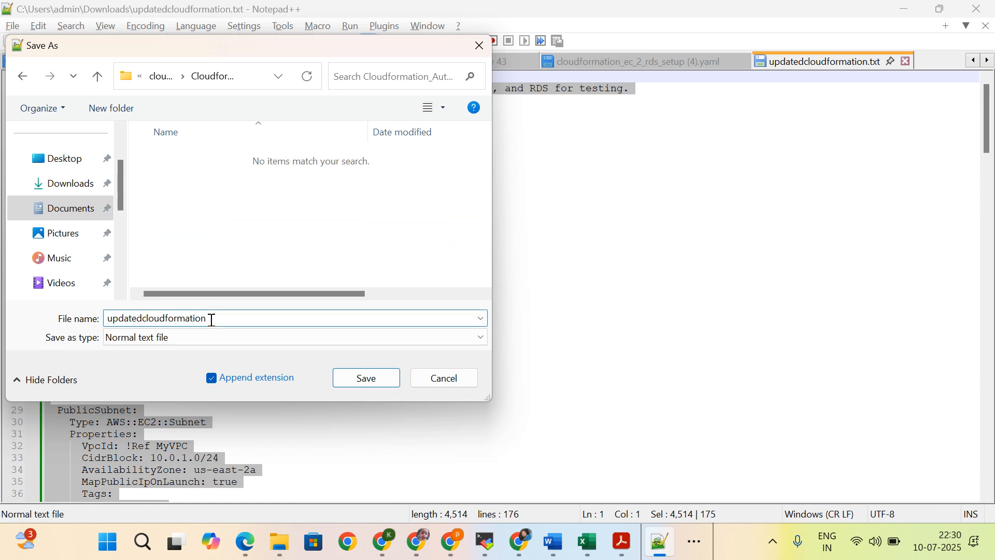
{"action": "left_click", "coordinate": [369, 375]}
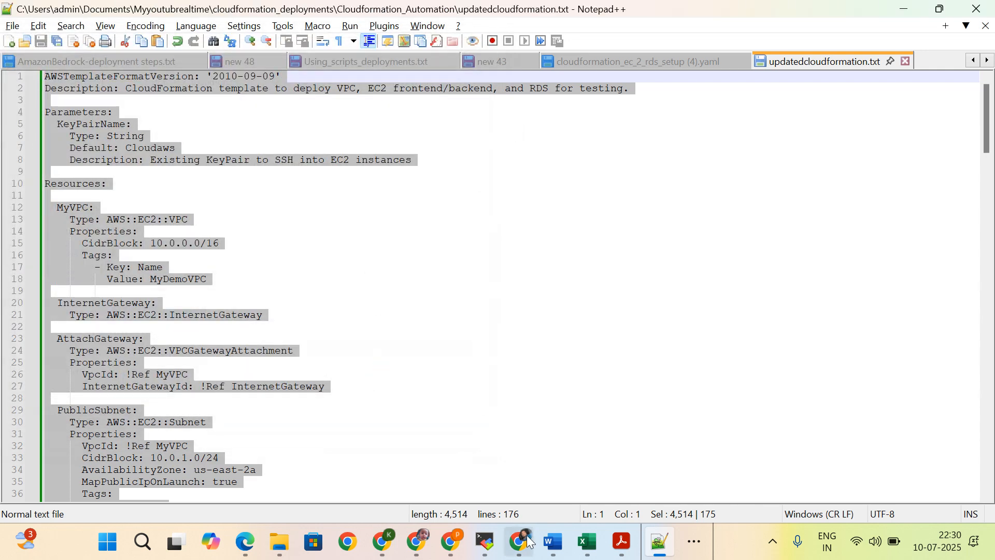
Step: Switch to the Git Bash window and run git status in the cloudformation_deployments folder
{"action": "left_click", "coordinate": [694, 542]}
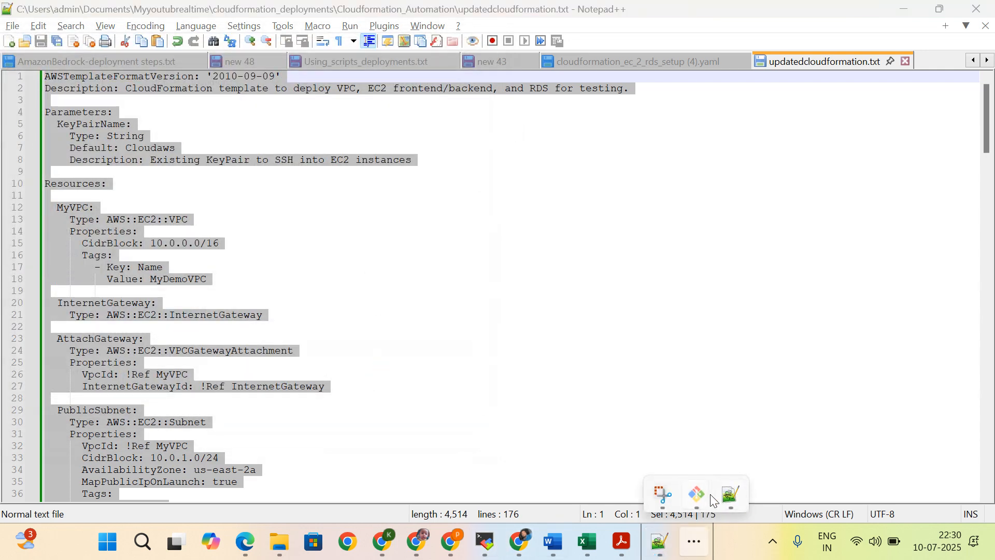
{"action": "mouse_move", "coordinate": [698, 493]}
{"action": "left_click", "coordinate": [848, 428]}
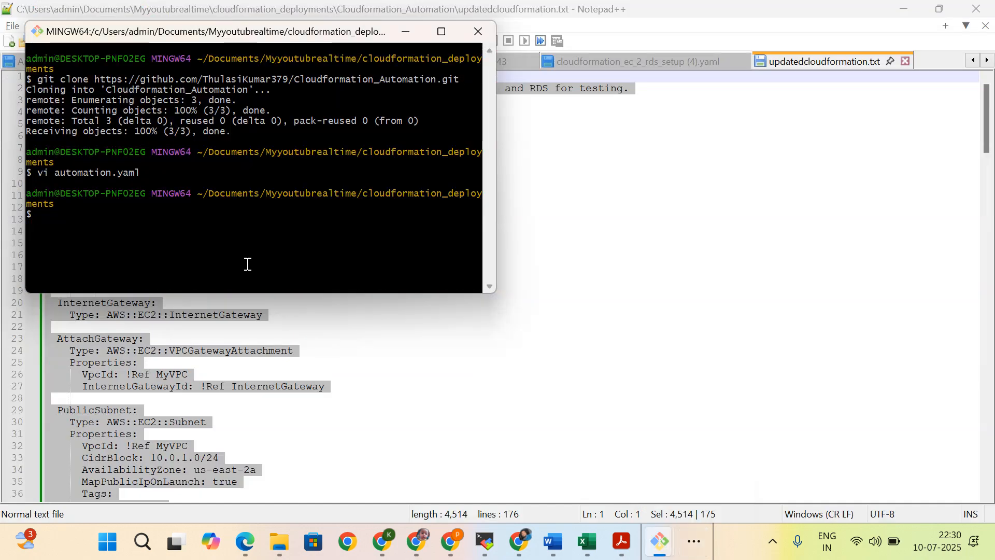
{"action": "type", "text": "git status"}
{"action": "key", "text": "Return"}
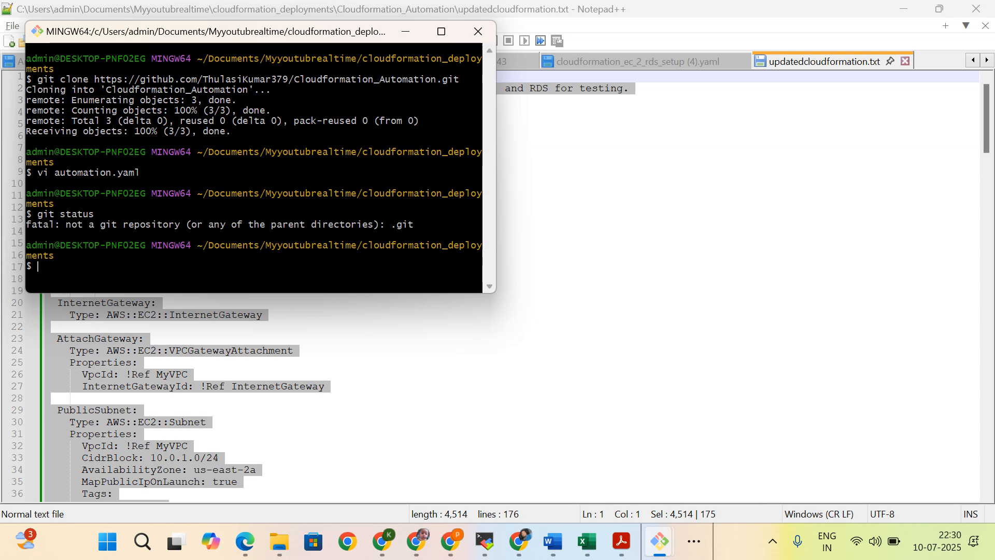
Step: Change into the Cloudformation_Automation/ directory and print its full path with pwd
{"action": "type", "text": "cd c"}
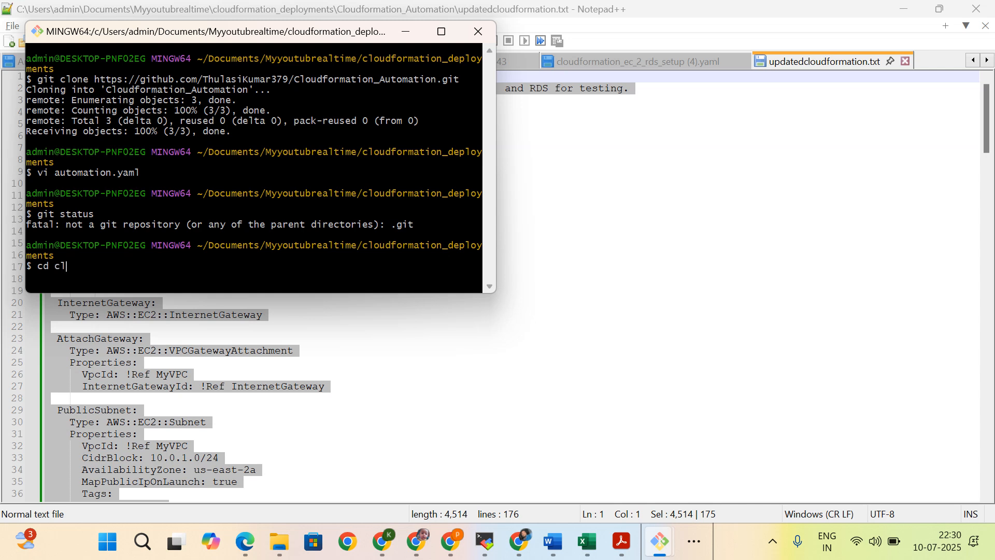
{"action": "type", "text": "l"}
{"action": "key", "text": "Tab"}
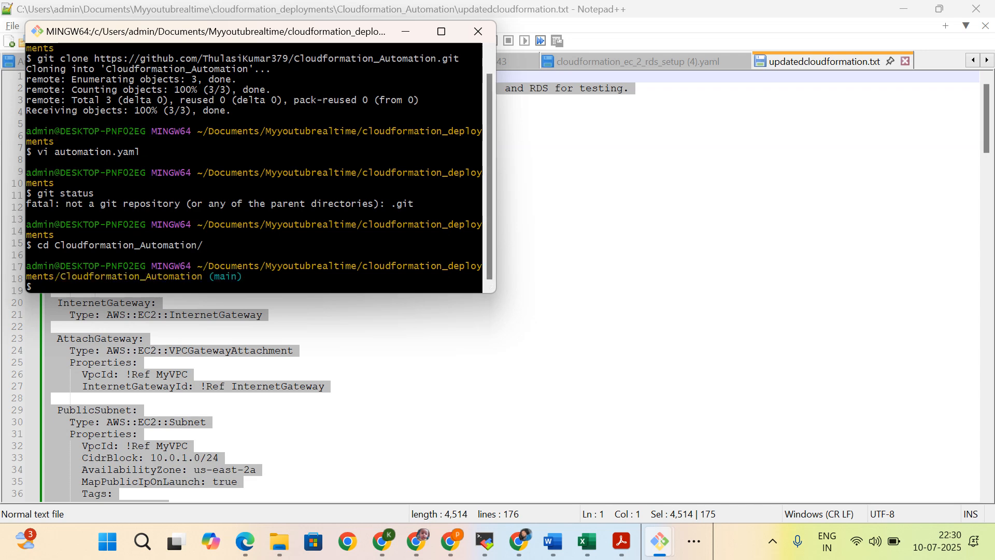
{"action": "type", "text": "d"}
{"action": "key", "text": "Return"}
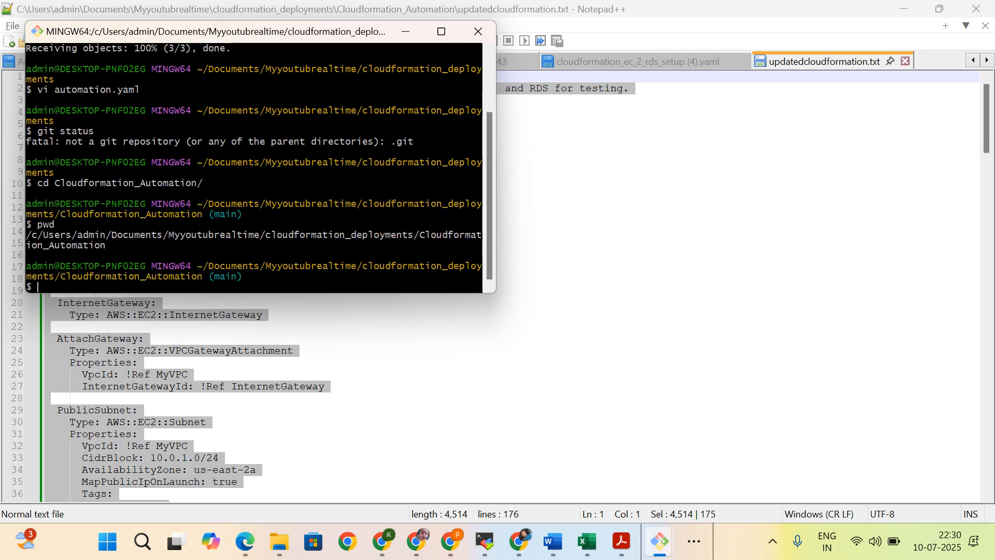
Step: Go to the home directory with cd and list its contents with ll
{"action": "key", "text": "Return"}
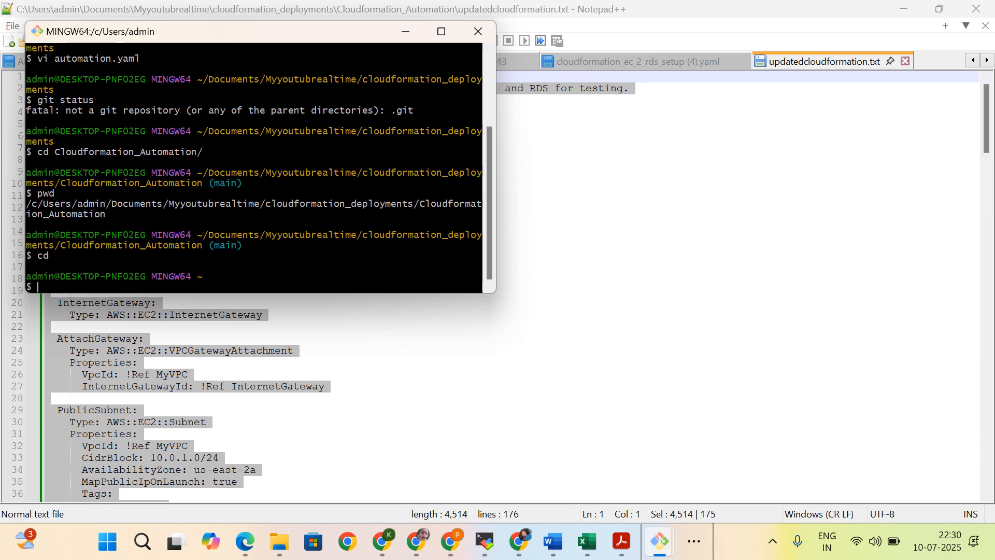
{"action": "type", "text": "ll"}
{"action": "key", "text": "Return"}
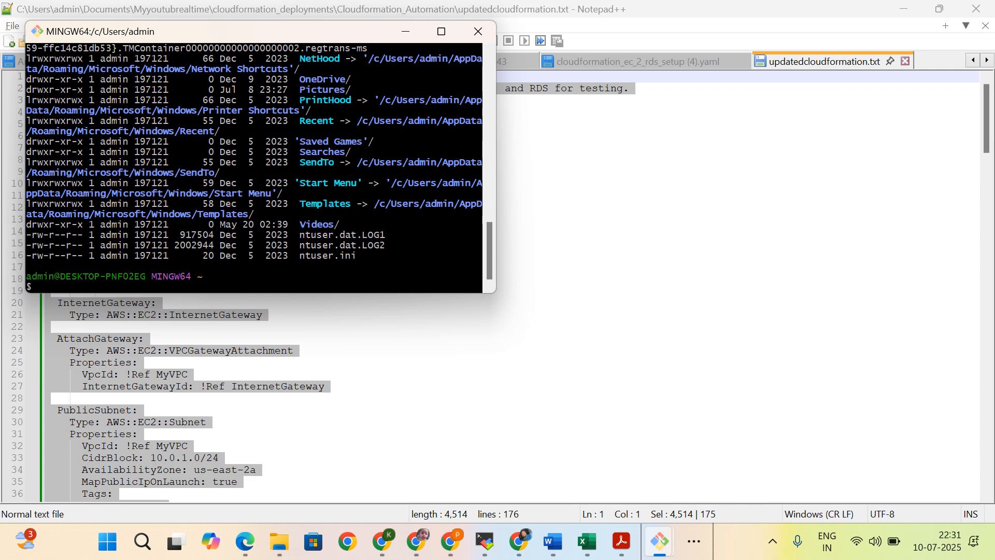
Step: Recall the git clone command for the Cloudformation_Automation repository, run it in the home directory and list the files with ls
{"action": "key", "text": "BackSpace"}
{"action": "key", "text": "BackSpace"}
{"action": "type", "text": "cd Cloudformation_Automation/"}
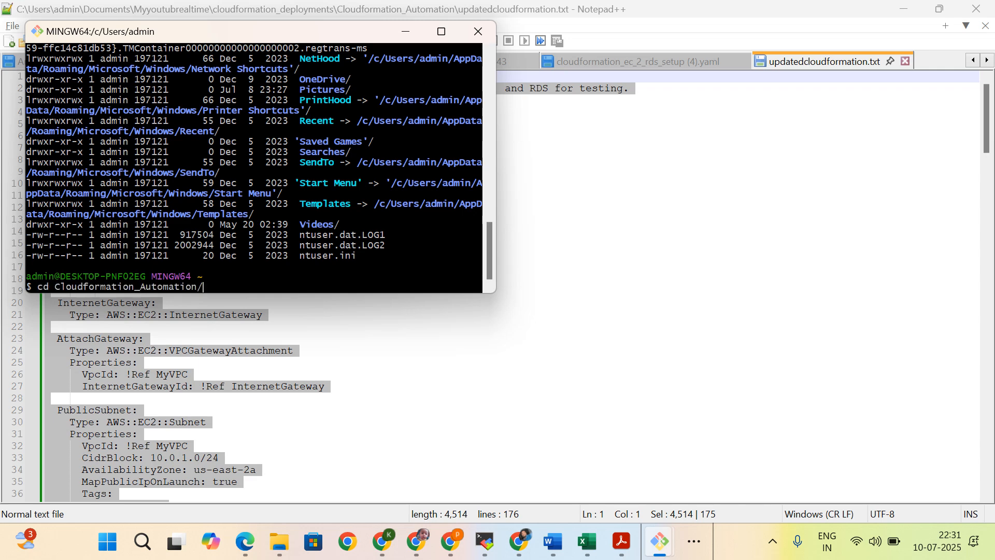
{"action": "key", "text": "Up"}
{"action": "key", "text": "Up"}
{"action": "key", "text": "Up"}
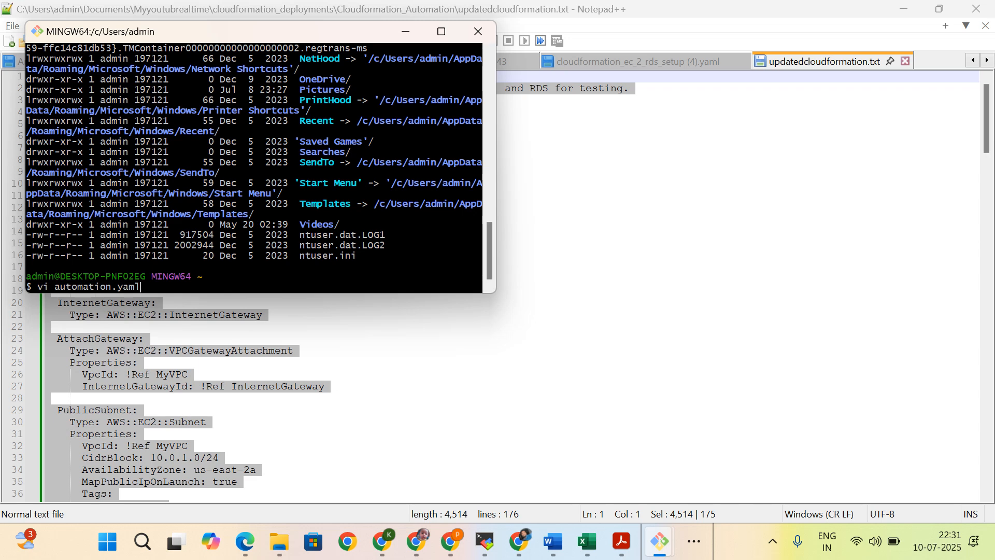
{"action": "key", "text": "Return"}
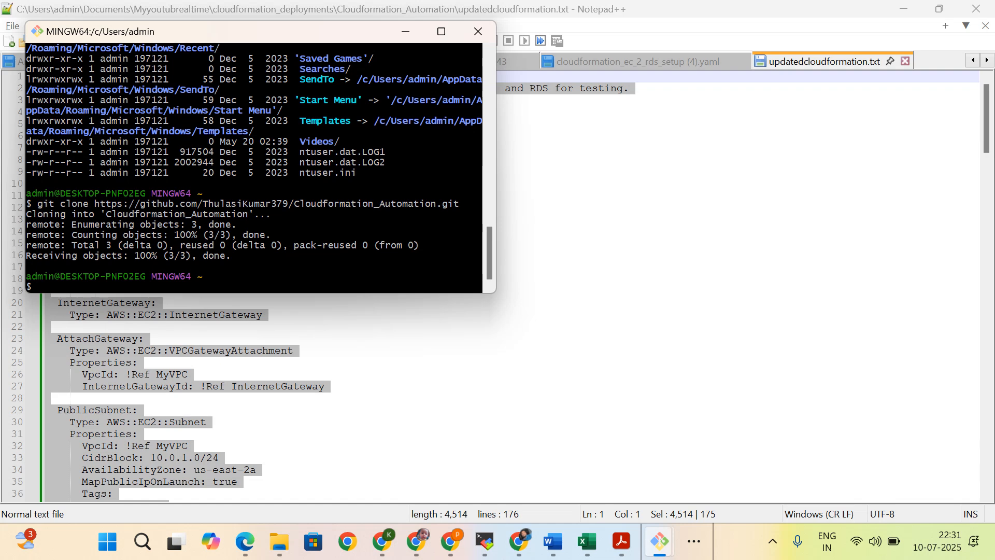
{"action": "type", "text": "ls"}
{"action": "key", "text": "Return"}
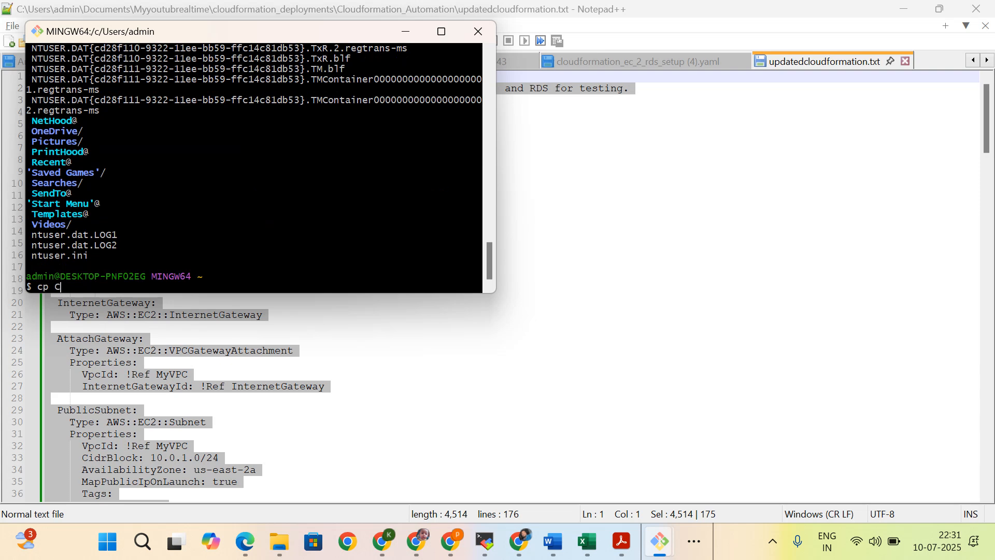
Step: Begin a cp command with Cloudformation_Automation/ as source and copy the repository path from the earlier pwd output
{"action": "key", "text": "Tab"}
{"action": "key", "text": "Tab"}
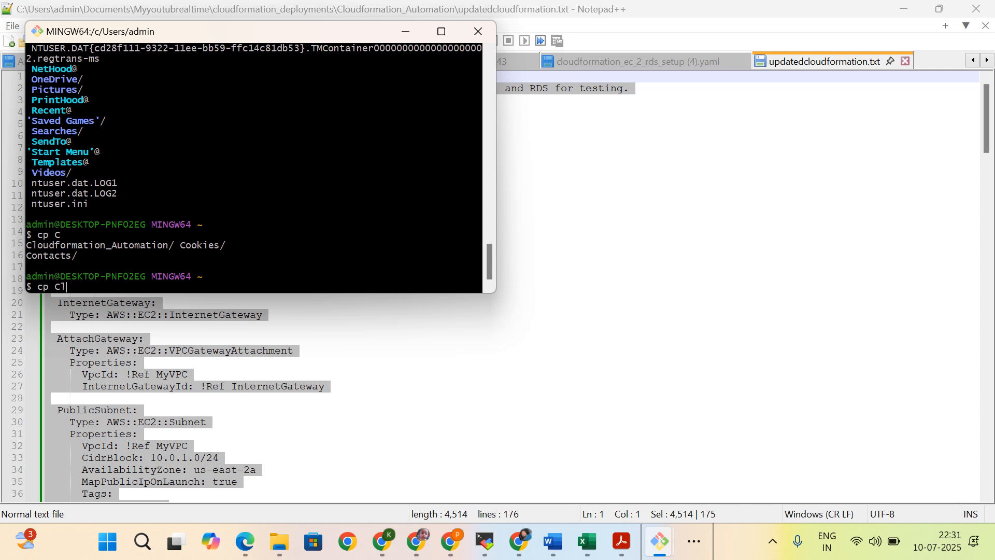
{"action": "type", "text": "l"}
{"action": "key", "text": "Tab"}
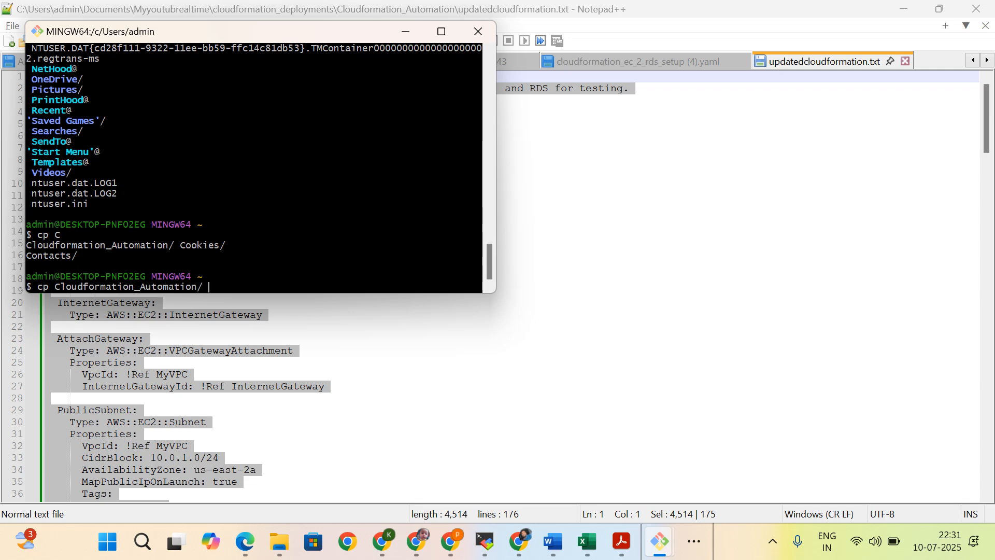
{"action": "scroll", "coordinate": [267, 247], "scroll_direction": "up", "scroll_amount": 8}
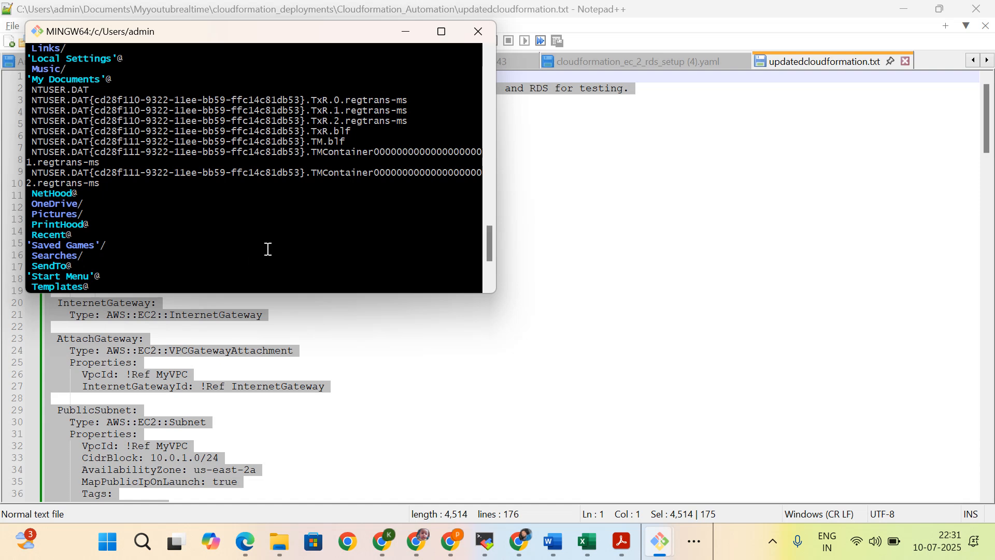
{"action": "left_click_drag", "start_coordinate": [491, 218], "coordinate": [505, 90]}
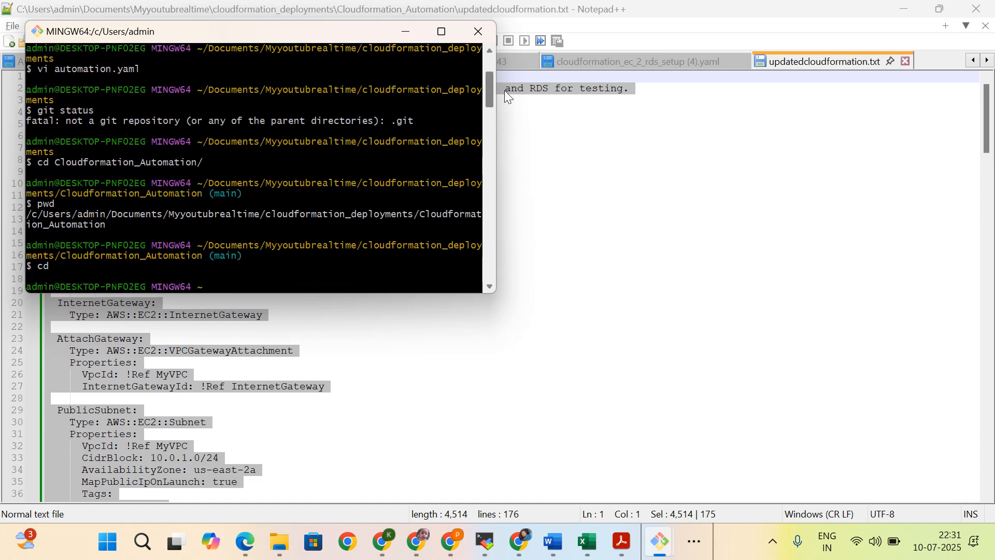
{"action": "double_click", "coordinate": [88, 214]}
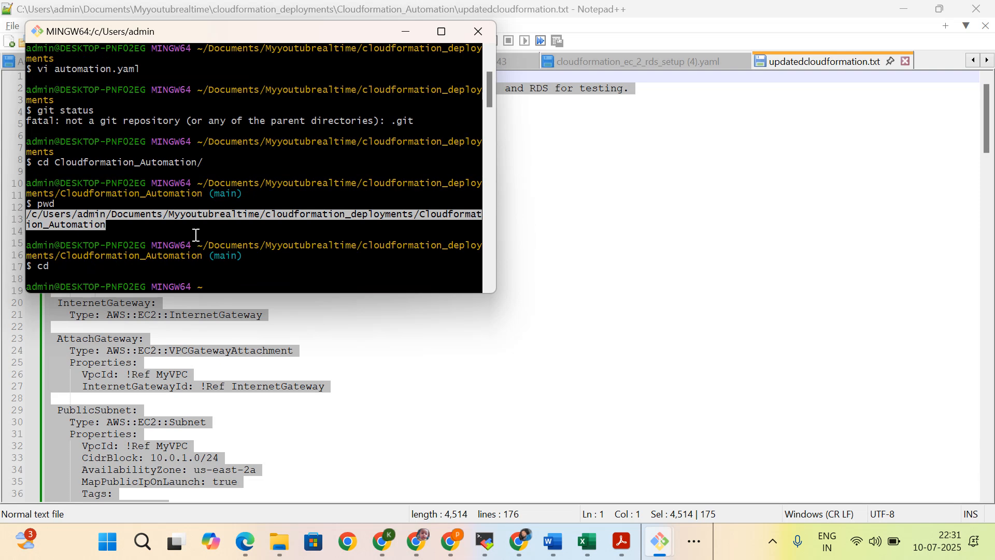
{"action": "scroll", "coordinate": [196, 235], "scroll_direction": "down", "scroll_amount": 20}
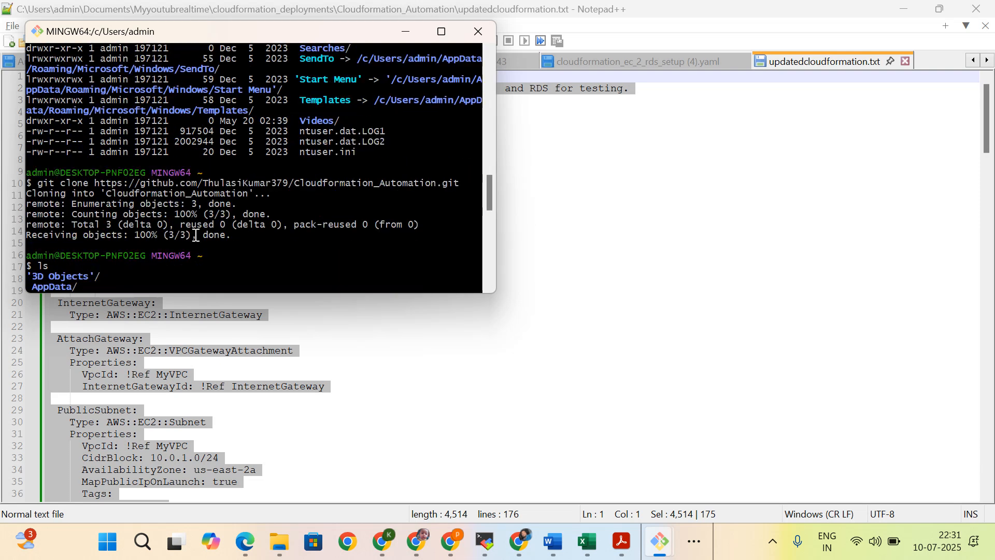
Step: Try to copy Cloudformation_Automation/ with cp to the pasted path of the Cloudformation_Automation folder in cloudformation_deployments
{"action": "type", "text": "cp C"}
{"action": "key", "text": "Tab"}
{"action": "key", "text": "Tab"}
{"action": "type", "text": "l"}
{"action": "key", "text": "Tab"}
{"action": "right_click", "coordinate": [306, 258]}
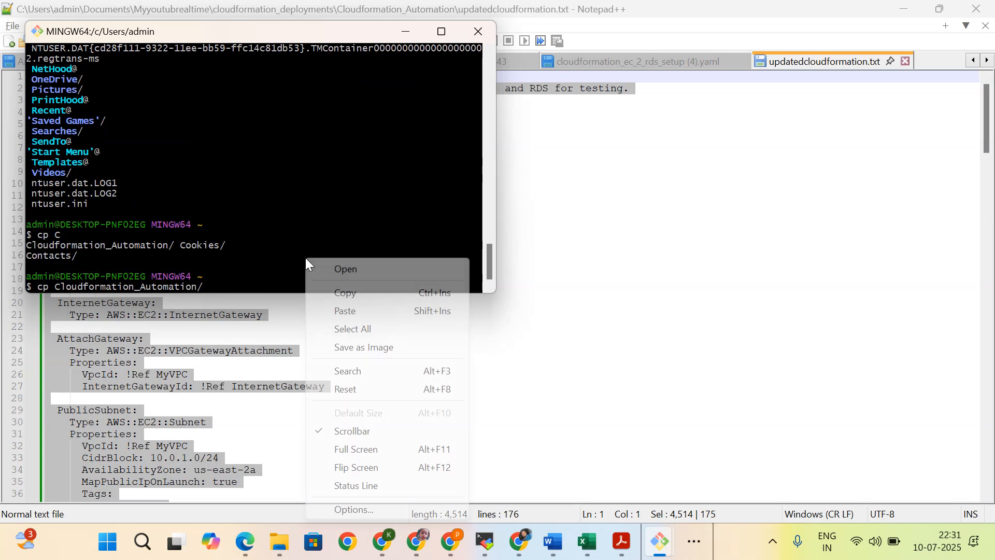
{"action": "left_click", "coordinate": [341, 313]}
{"action": "key", "text": "Return"}
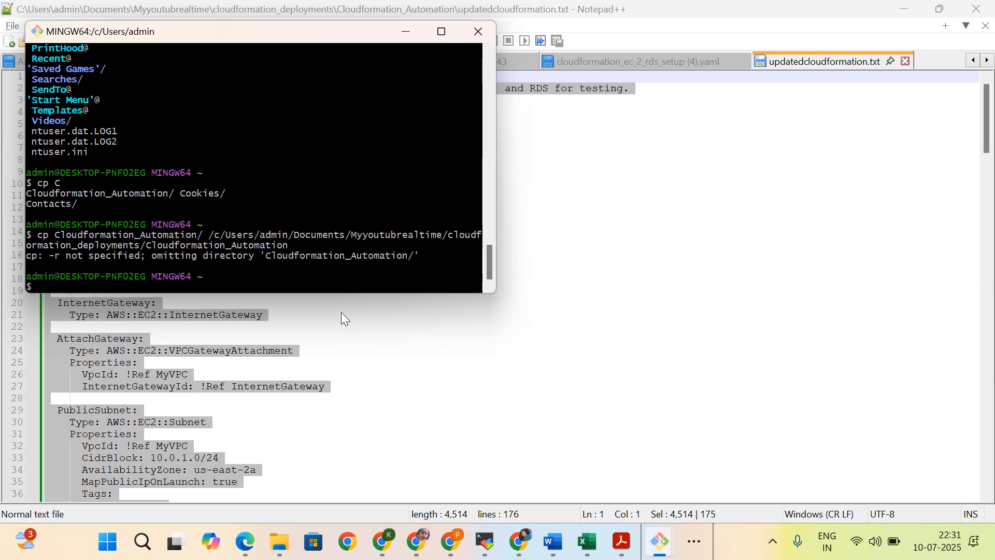
Step: Try to run git clone for the Cloudformation_Automation repository once more from the home directory
{"action": "key", "text": "Up"}
{"action": "key", "text": "Up"}
{"action": "key", "text": "Up"}
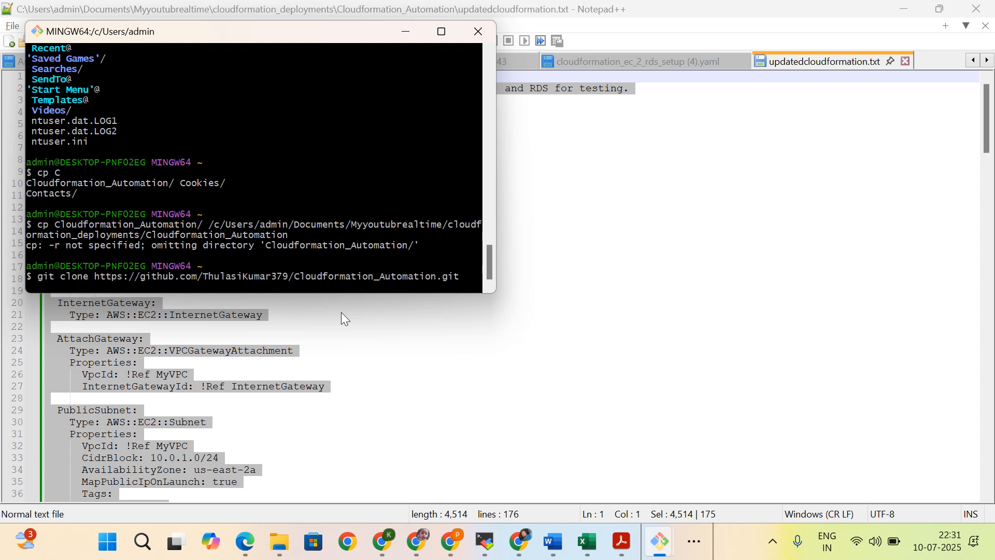
{"action": "key", "text": "Return"}
Step: Change into the home directory's Cloudformation_Automation/ clone and list its files with ll
{"action": "type", "text": "c"}
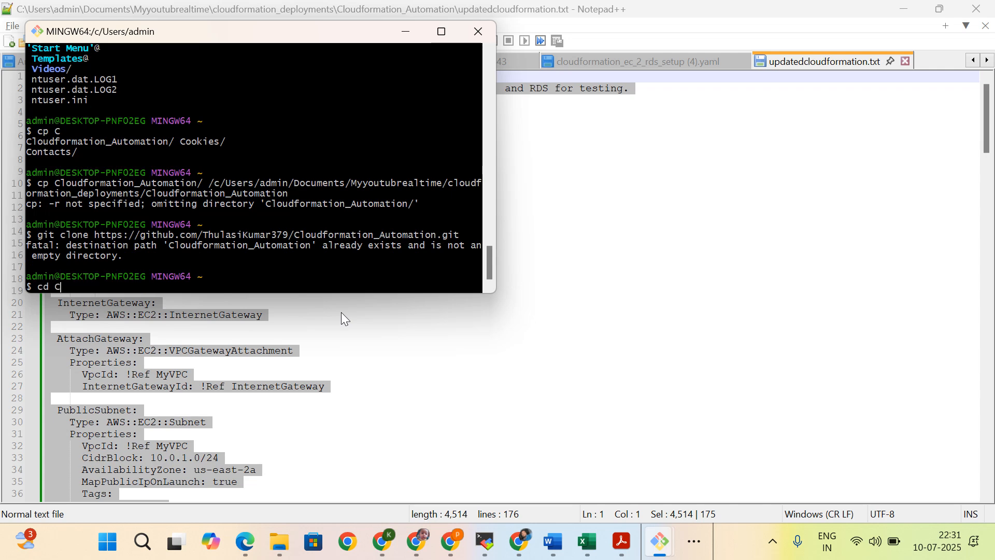
{"action": "type", "text": "d C"}
{"action": "key", "text": "Tab"}
{"action": "key", "text": "Return"}
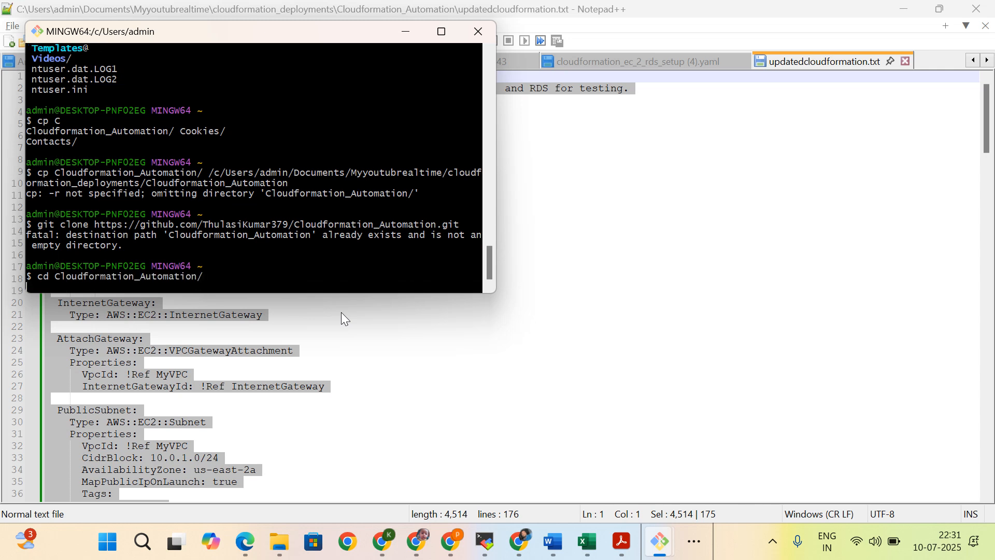
{"action": "type", "text": "ll"}
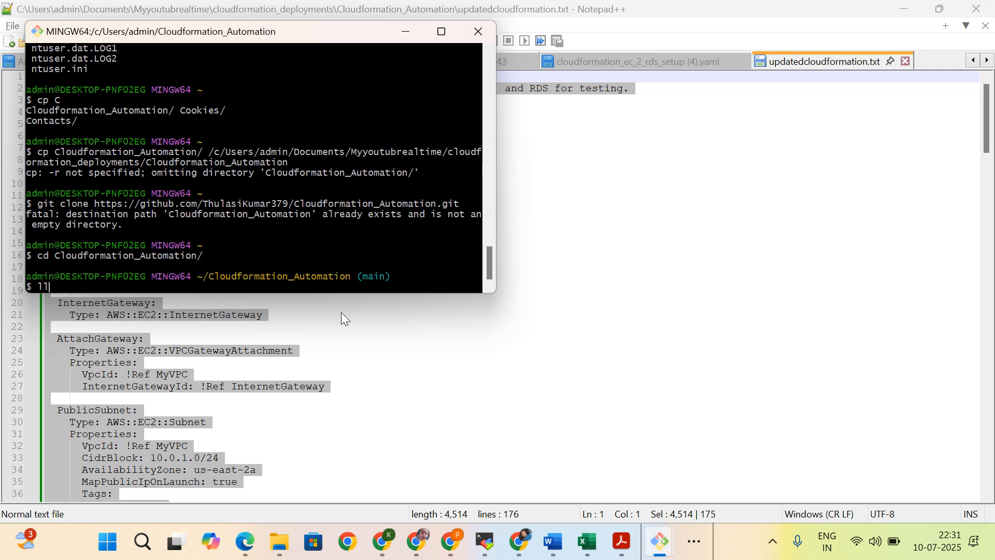
{"action": "key", "text": "Return"}
Step: Begin a vi command inside the home directory's Cloudformation_Automation clone
{"action": "type", "text": "vi"}
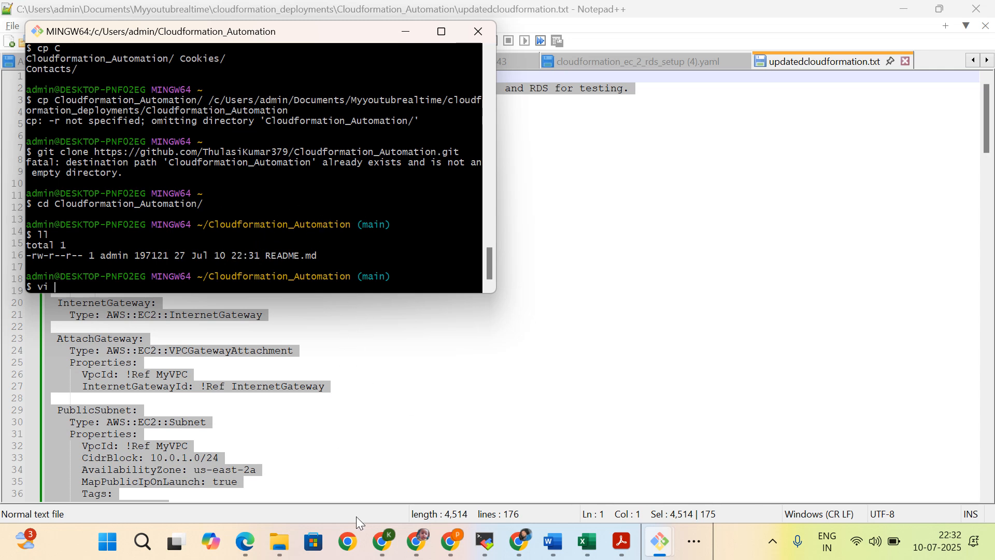
Step: Switch to File Explorer and move automation.yaml from cloudformation_deployments into its Cloudformation_Automation subfolder, and open that folder
{"action": "mouse_move", "coordinate": [280, 541]}
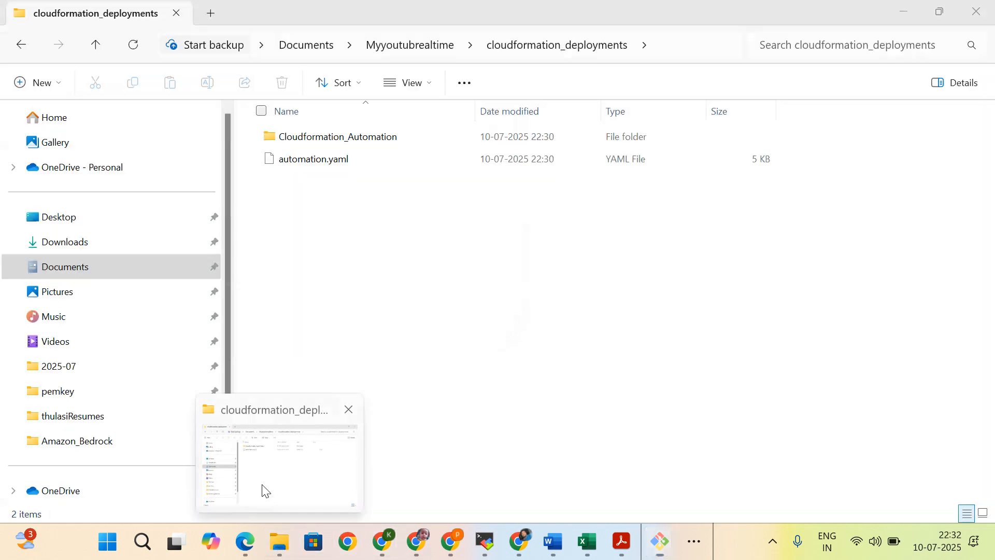
{"action": "left_click", "coordinate": [265, 490]}
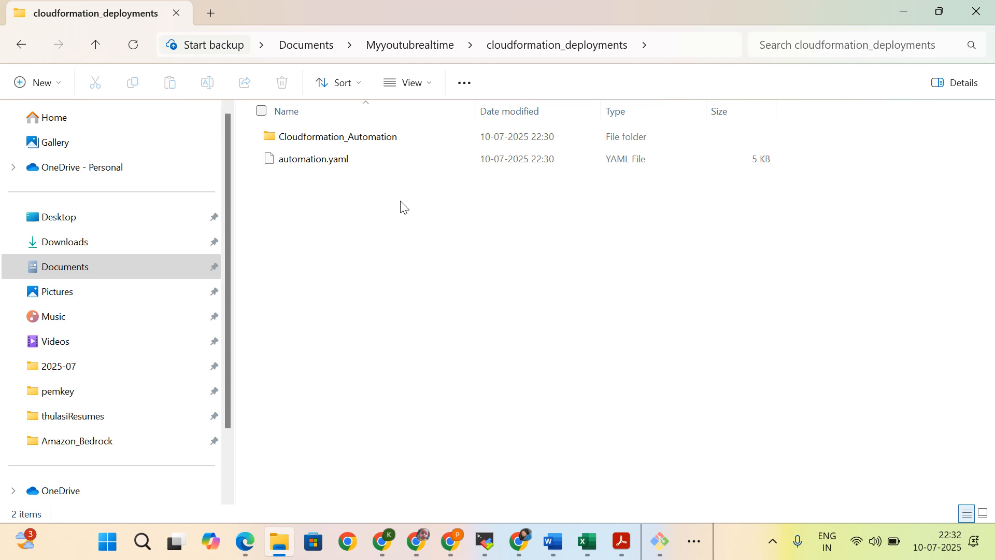
{"action": "double_click", "coordinate": [326, 141]}
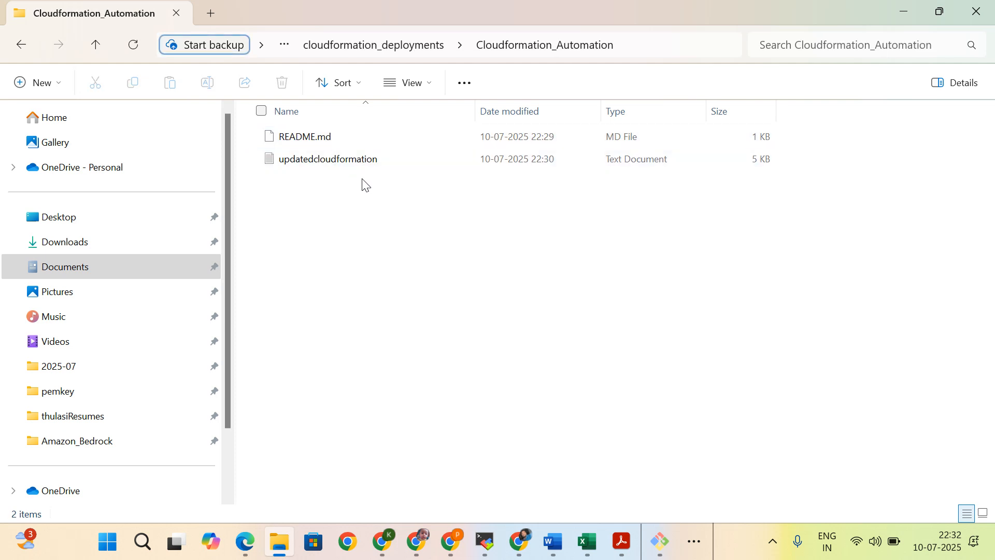
{"action": "left_click", "coordinate": [393, 46]}
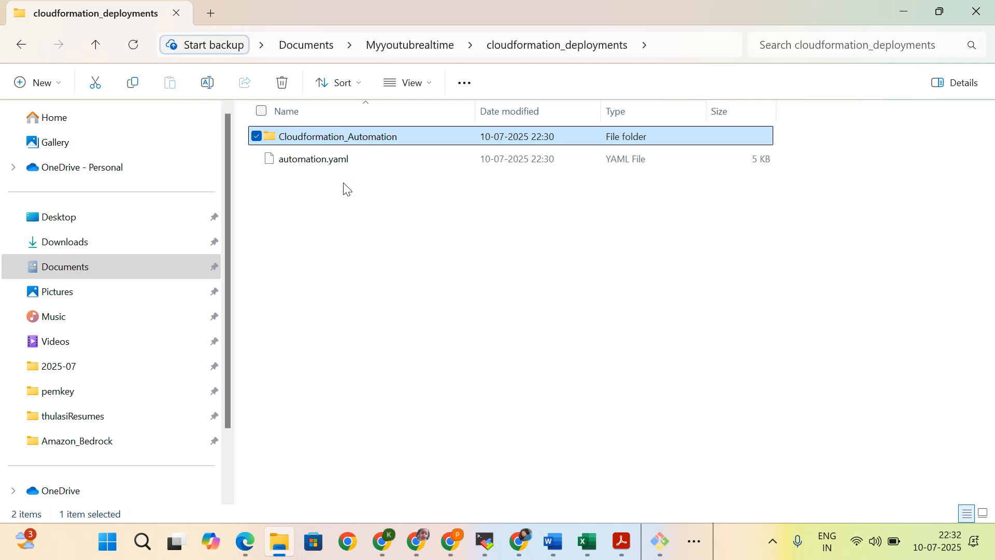
{"action": "left_click_drag", "start_coordinate": [320, 162], "coordinate": [322, 139]}
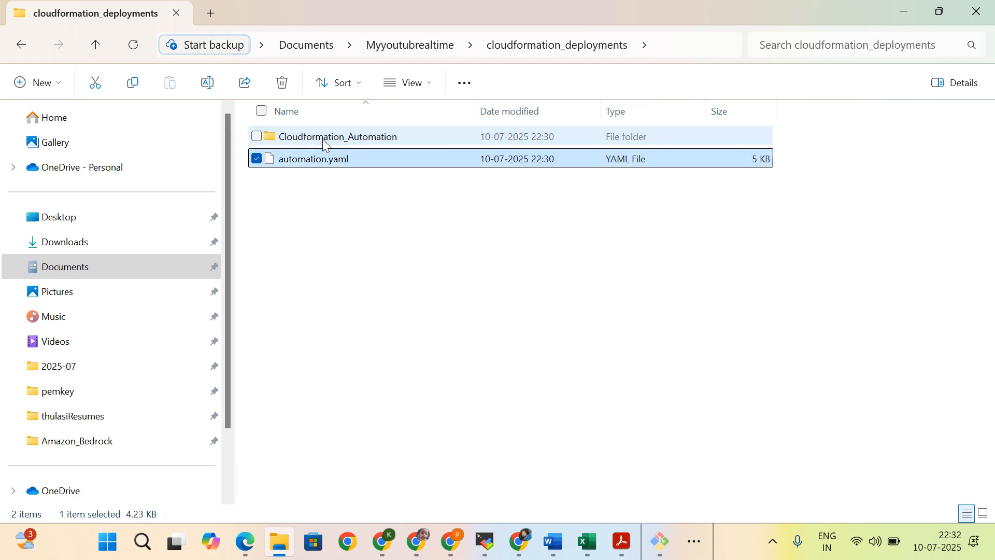
{"action": "double_click", "coordinate": [345, 142]}
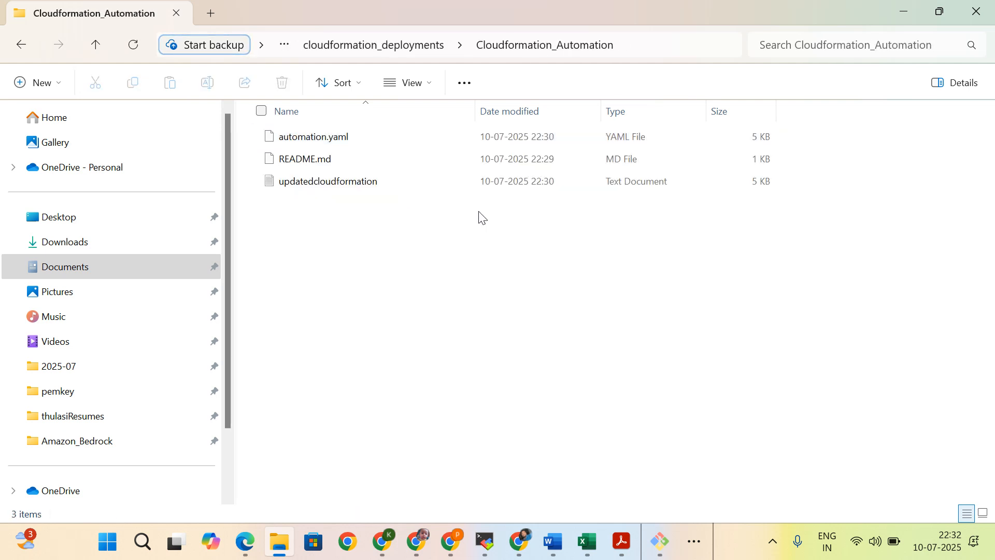
Step: Open a Git Bash terminal in the Cloudformation_Automation folder under cloudformation_deployments
{"action": "right_click", "coordinate": [409, 231]}
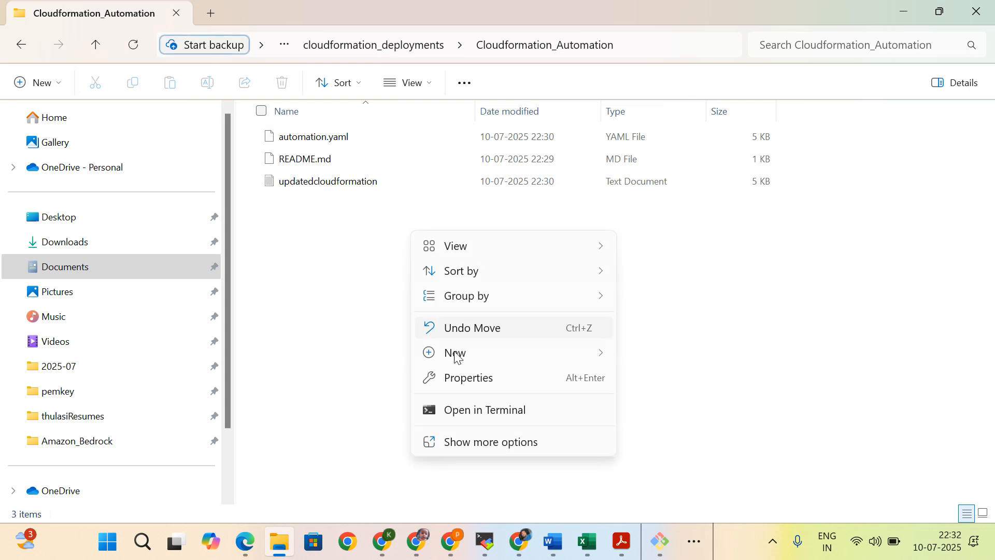
{"action": "left_click", "coordinate": [492, 448]}
{"action": "left_click", "coordinate": [490, 406]}
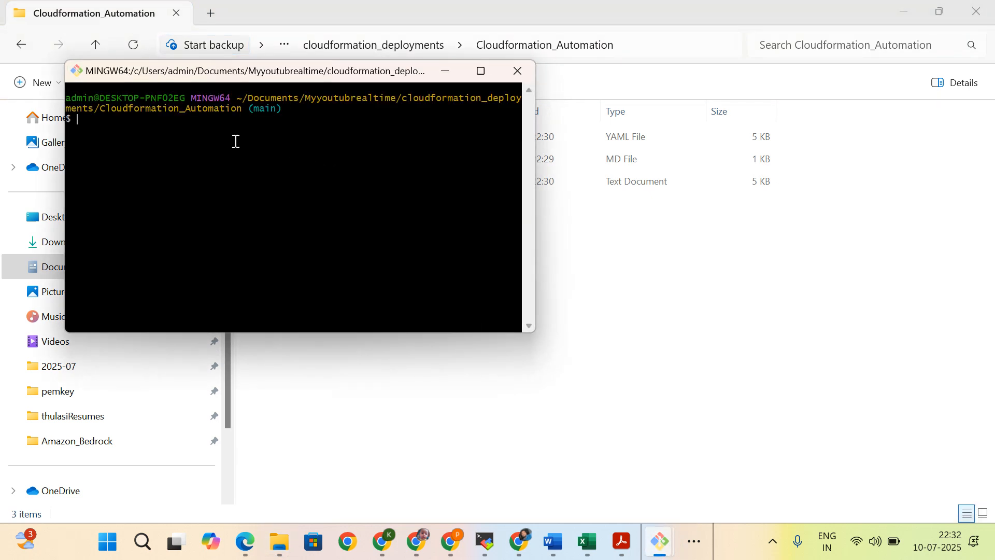
Step: Check the repository's state with git status and stage all untracked files with git add
{"action": "type", "text": "git status"}
{"action": "key", "text": "Return"}
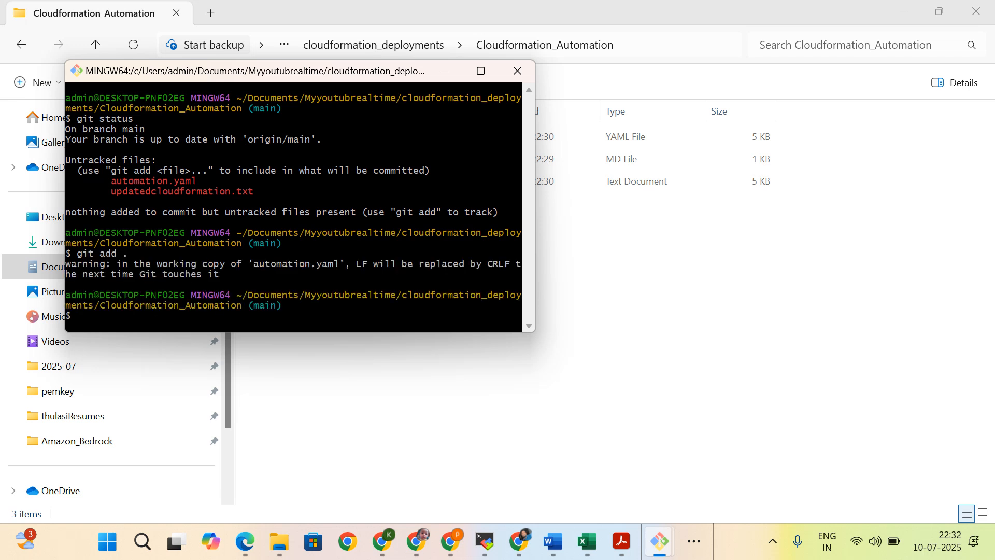
Step: Commit the staged files with the message "added new file" and push the commit with git push
{"action": "type", "text": "it commit -m \"ad"}
{"action": "type", "text": "ded new file"}
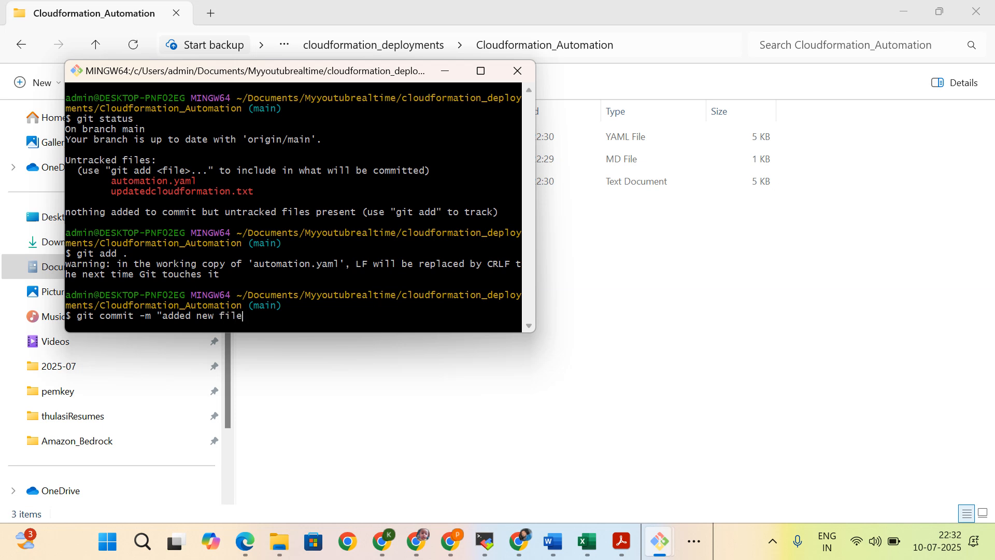
{"action": "type", "text": "\""}
{"action": "key", "text": "Return"}
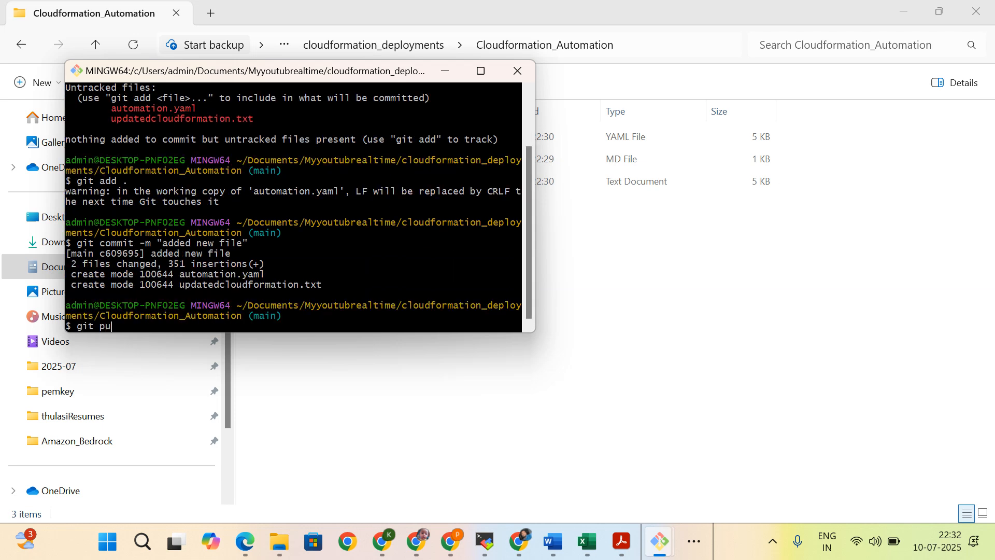
{"action": "type", "text": "git push"}
{"action": "key", "text": "Return"}
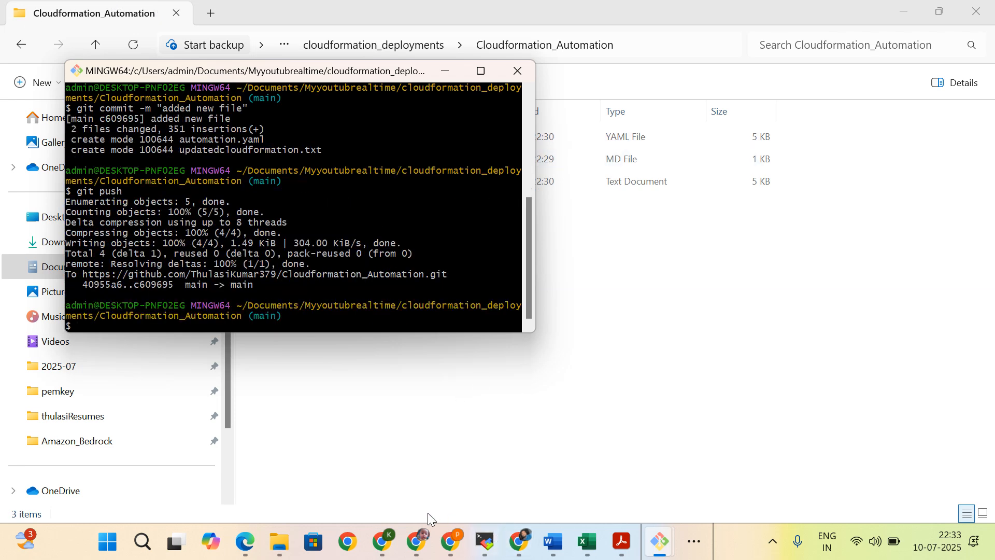
Step: Switch to Chrome, refresh the DemoApplication stack's events in CloudFormation and examine its status and the event list
{"action": "left_click", "coordinate": [451, 542]}
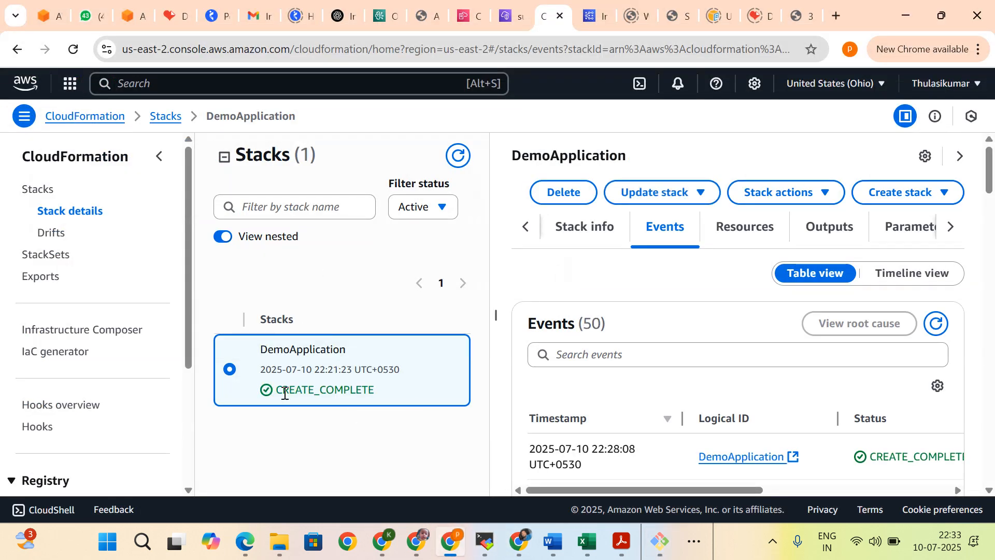
{"action": "left_click_drag", "start_coordinate": [276, 393], "coordinate": [401, 390]}
{"action": "scroll", "coordinate": [770, 381], "scroll_direction": "down", "scroll_amount": 3}
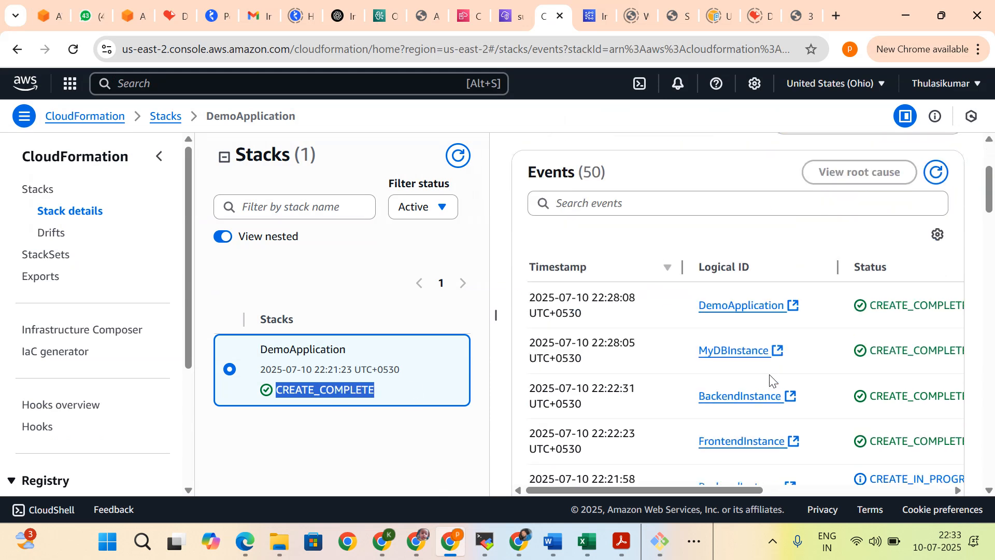
{"action": "scroll", "coordinate": [773, 373], "scroll_direction": "down", "scroll_amount": 3}
{"action": "scroll", "coordinate": [763, 383], "scroll_direction": "up", "scroll_amount": 5}
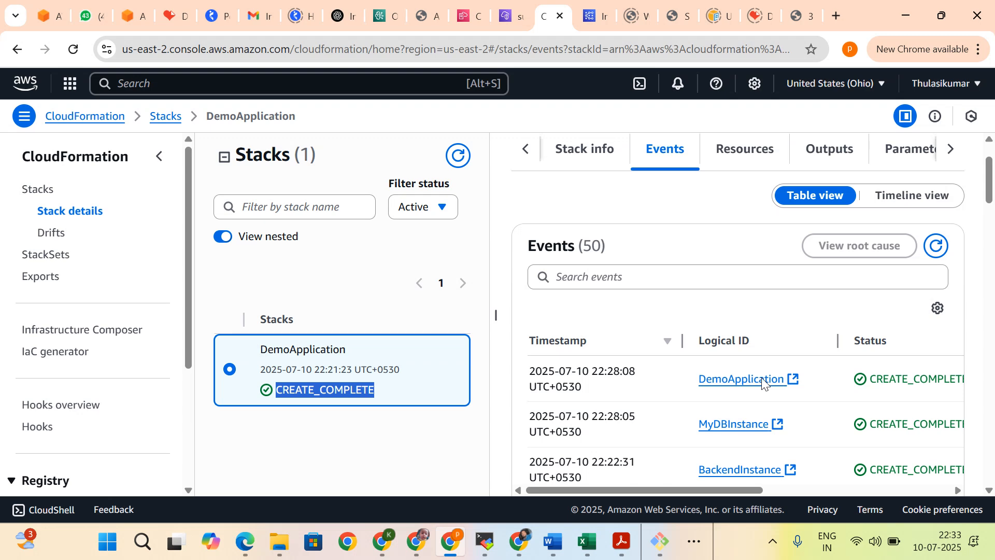
{"action": "left_click", "coordinate": [936, 246]}
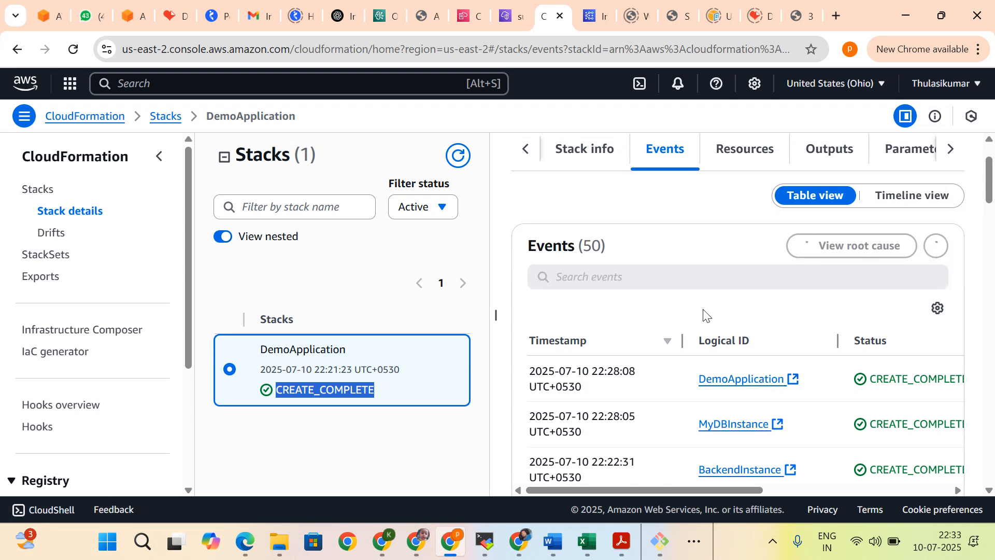
{"action": "scroll", "coordinate": [705, 315], "scroll_direction": "down", "scroll_amount": 3}
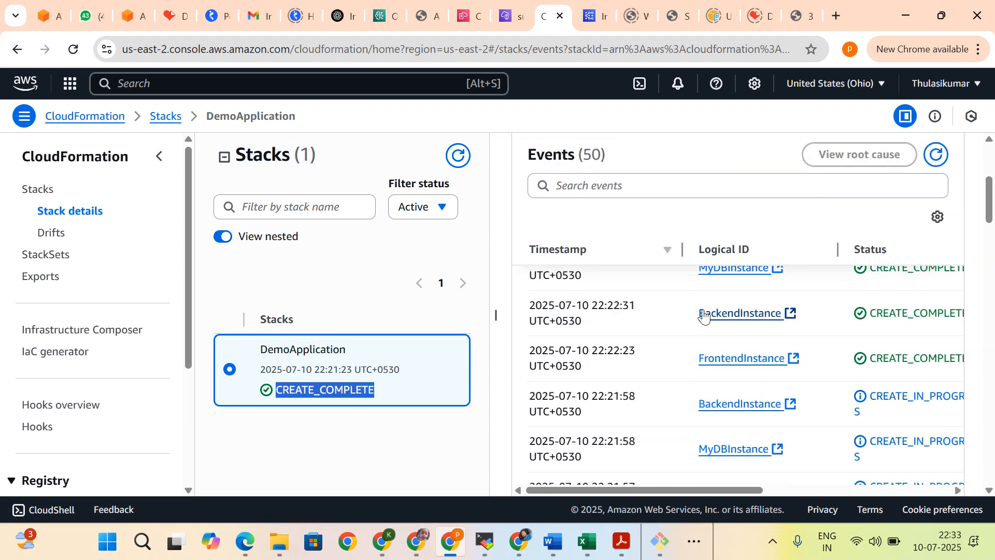
{"action": "scroll", "coordinate": [703, 315], "scroll_direction": "down", "scroll_amount": 8}
{"action": "scroll", "coordinate": [704, 314], "scroll_direction": "up", "scroll_amount": 3}
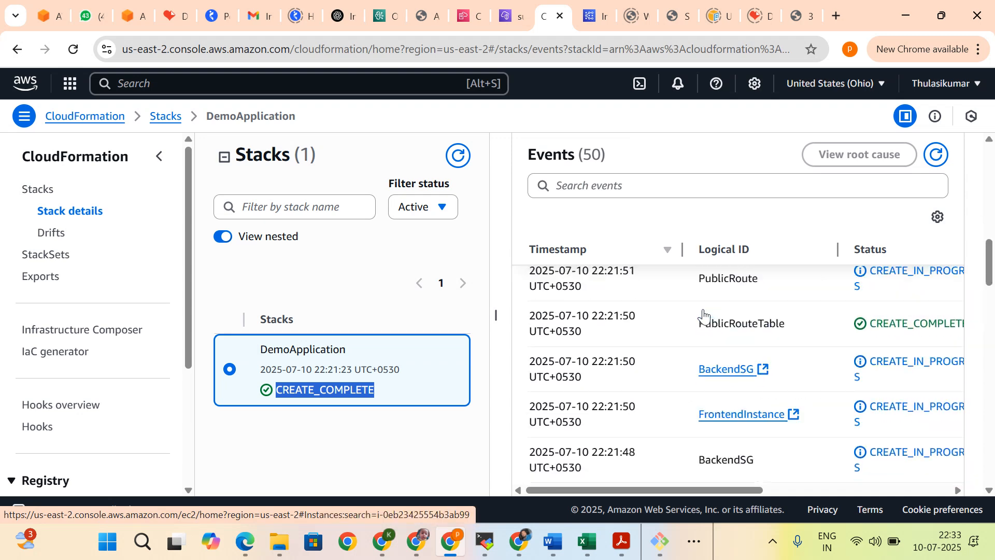
{"action": "scroll", "coordinate": [703, 315], "scroll_direction": "up", "scroll_amount": 8}
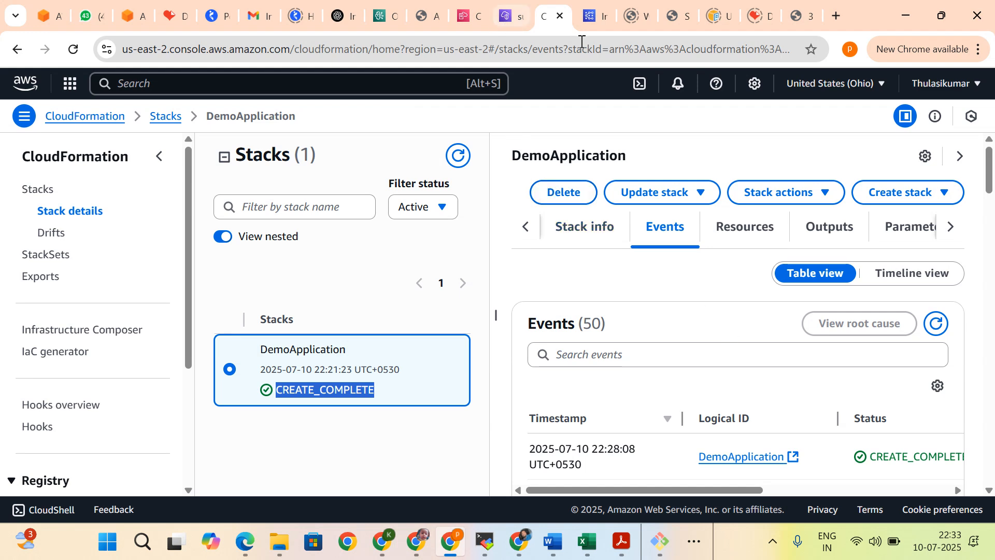
Step: Find the EC2 service by searching "ec2" from the VPC Subnets page and open its console
{"action": "left_click", "coordinate": [469, 17]}
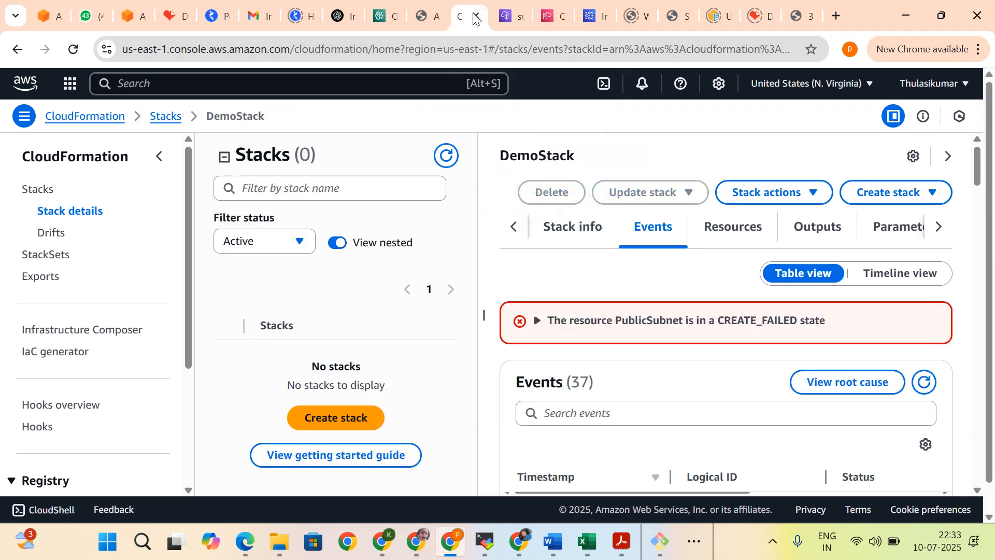
{"action": "left_click", "coordinate": [501, 15]}
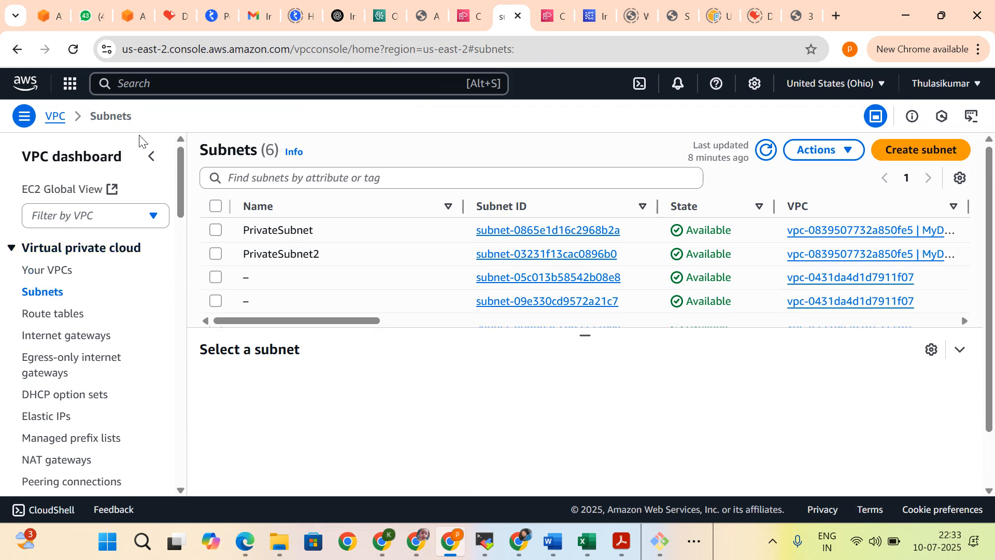
{"action": "left_click", "coordinate": [167, 83]}
{"action": "type", "text": "ec2"}
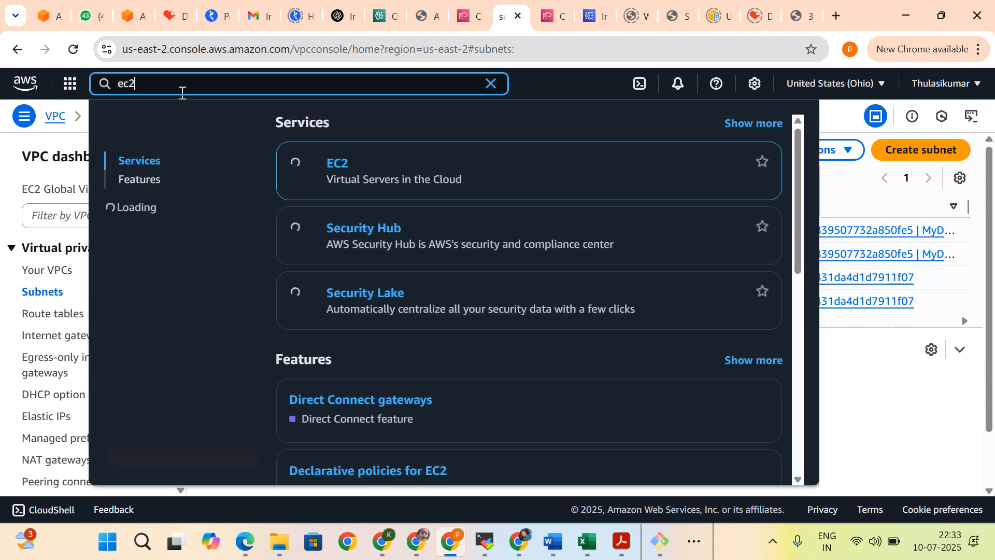
{"action": "left_click", "coordinate": [343, 165]}
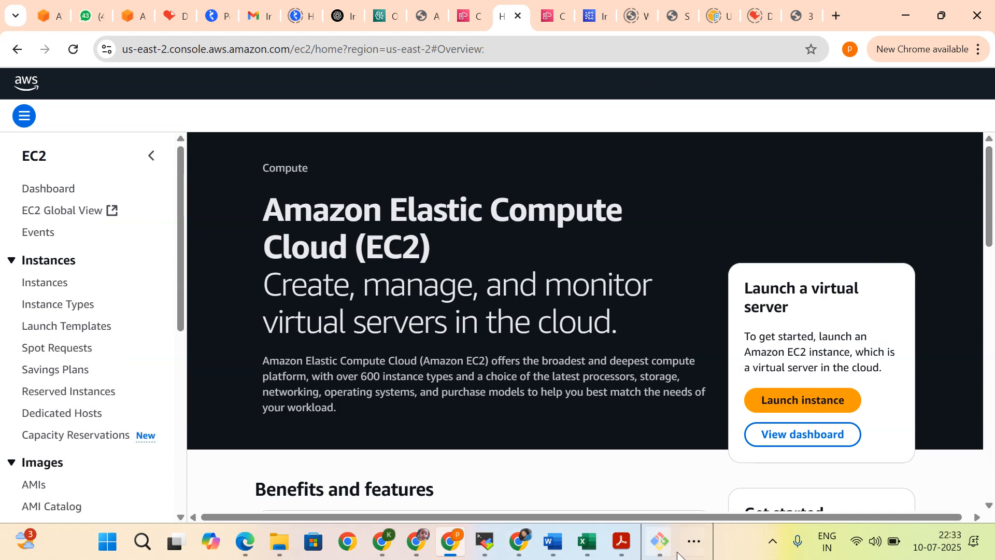
Step: Switch to Notepad++, search updatedcloudformation.txt for "loadbalancer" and close the search
{"action": "left_click", "coordinate": [694, 541]}
{"action": "left_click", "coordinate": [730, 495]}
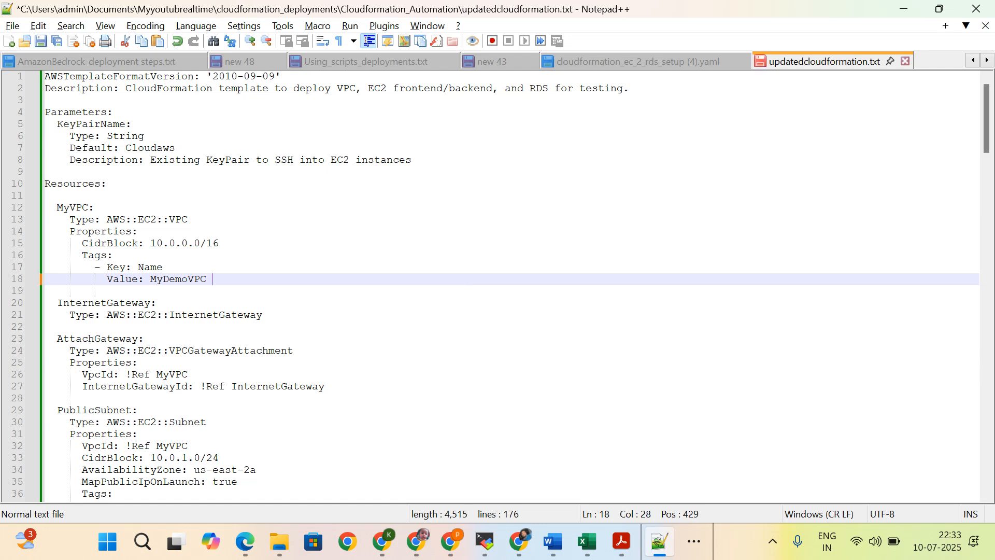
{"action": "key", "text": "ctrl+f"}
{"action": "type", "text": "load"}
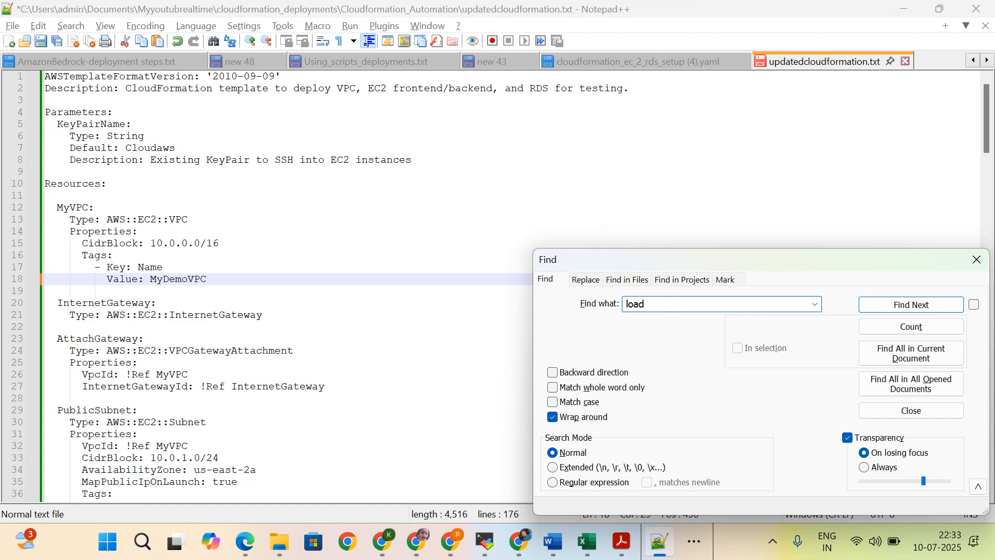
{"action": "type", "text": "balancer"}
{"action": "key", "text": "Return"}
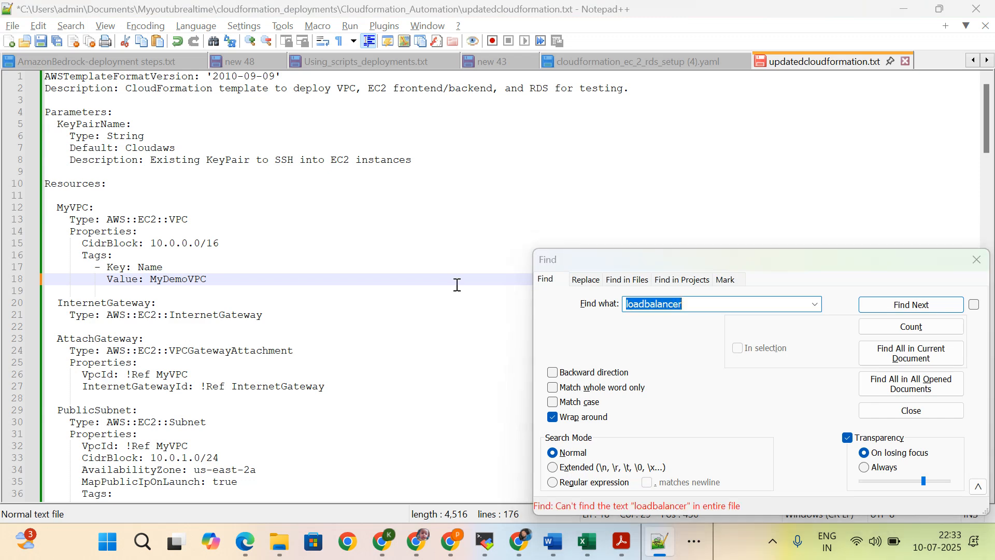
{"action": "left_click", "coordinate": [977, 259]}
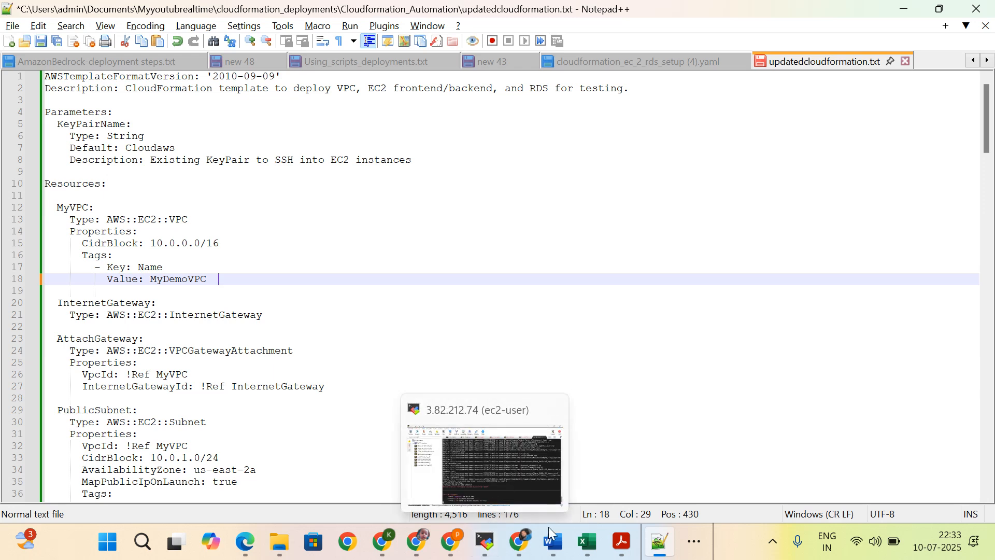
Step: Switch to Chrome, open the EC2 instances list and filter it to Running instances
{"action": "left_click", "coordinate": [451, 542]}
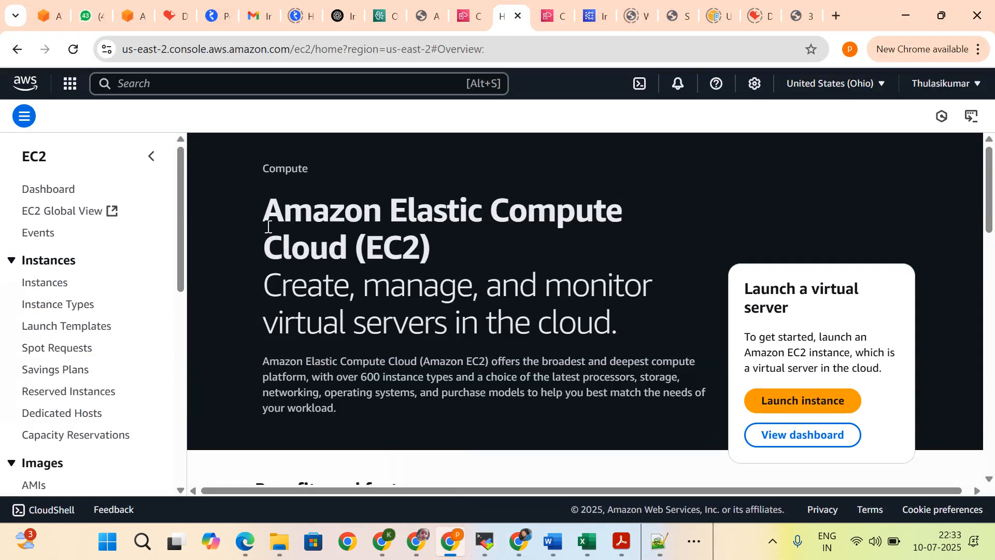
{"action": "left_click", "coordinate": [45, 283]}
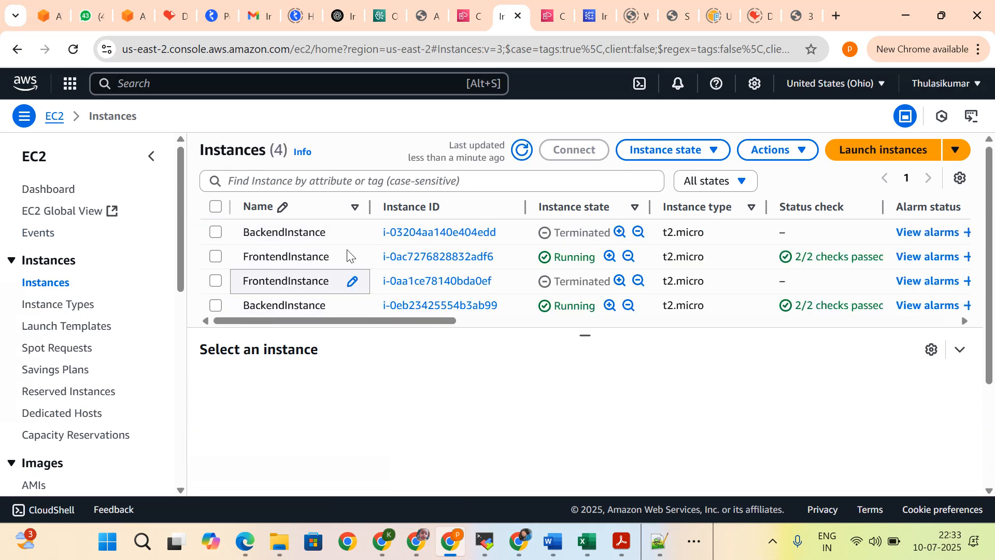
{"action": "left_click", "coordinate": [711, 181]}
{"action": "left_click", "coordinate": [702, 229]}
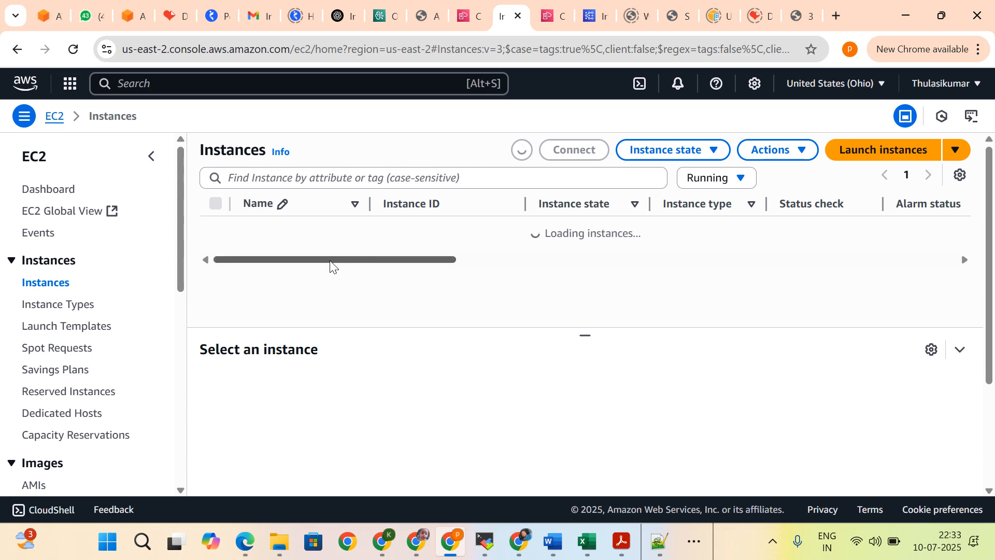
Step: Copy the public IPv4 address of the running FrontendInstance and open its DemoApplication-FrontendSG security group
{"action": "left_click", "coordinate": [216, 231]}
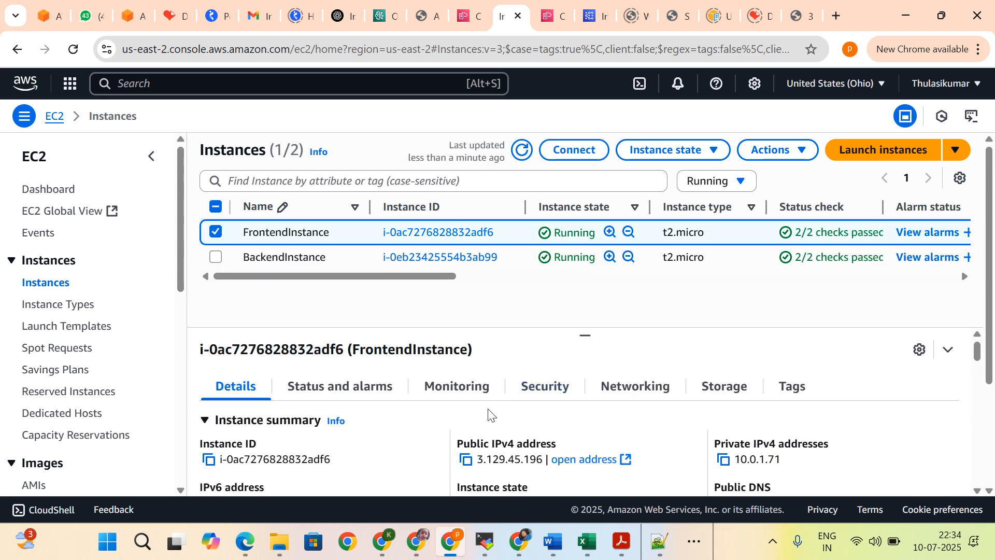
{"action": "left_click", "coordinate": [466, 459]}
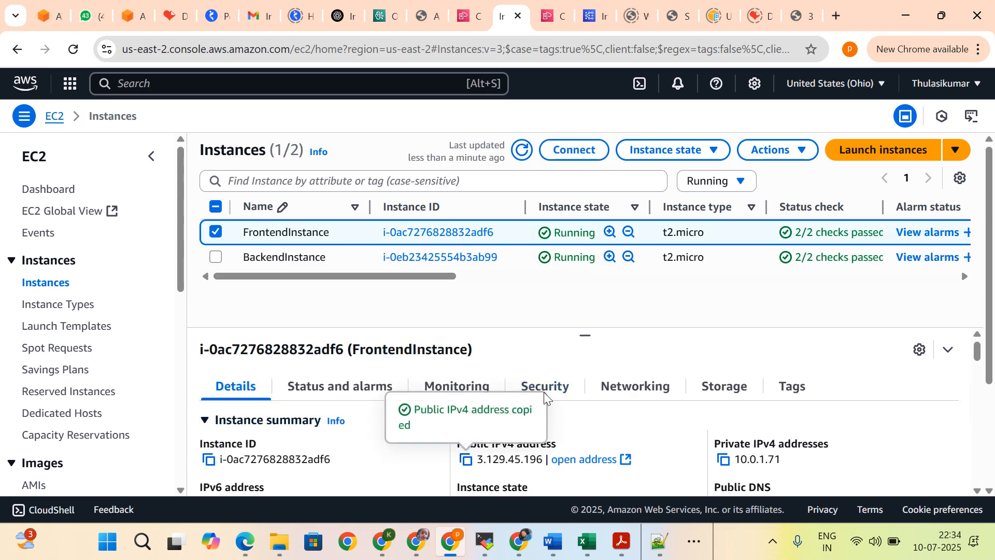
{"action": "scroll", "coordinate": [571, 387], "scroll_direction": "down", "scroll_amount": 3}
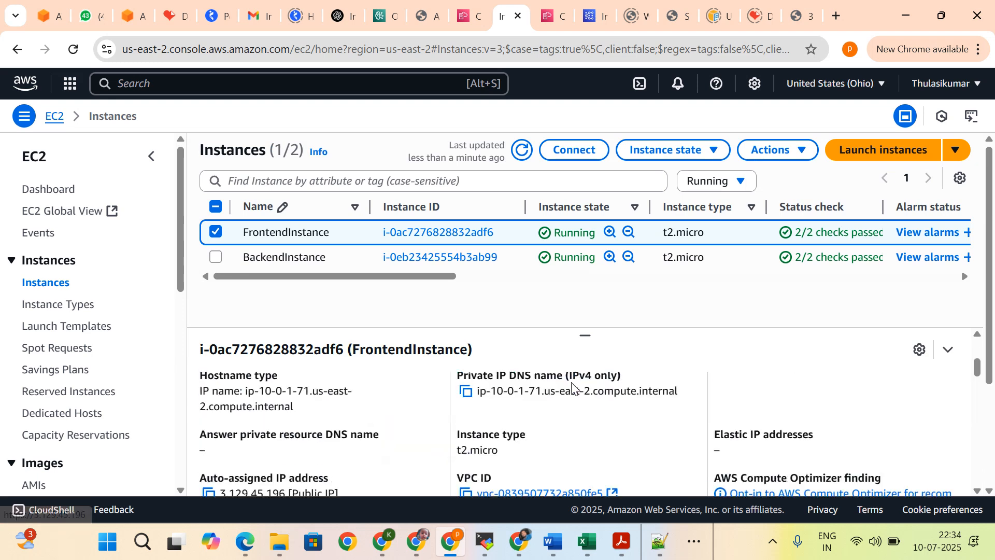
{"action": "scroll", "coordinate": [572, 387], "scroll_direction": "up", "scroll_amount": 3}
{"action": "left_click", "coordinate": [561, 389]}
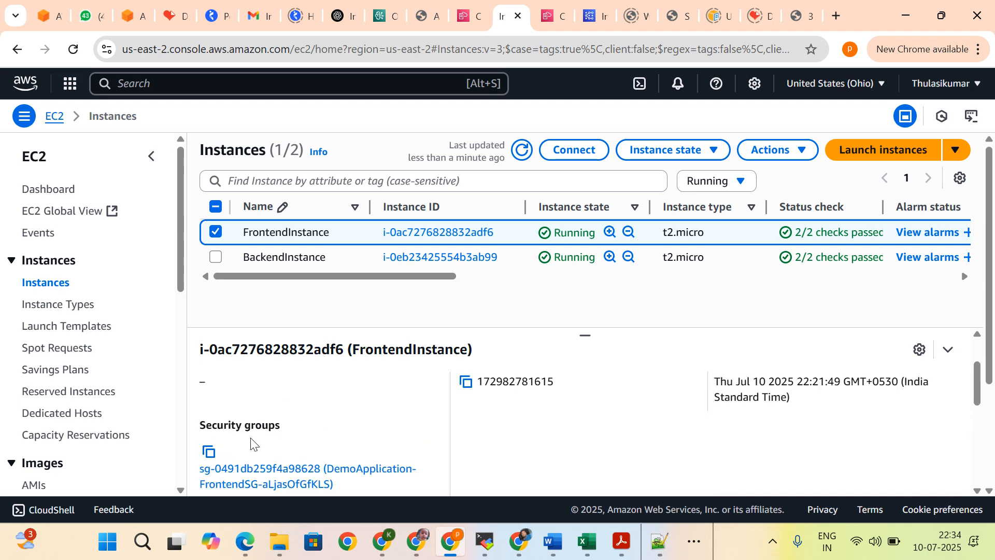
{"action": "left_click", "coordinate": [264, 470]}
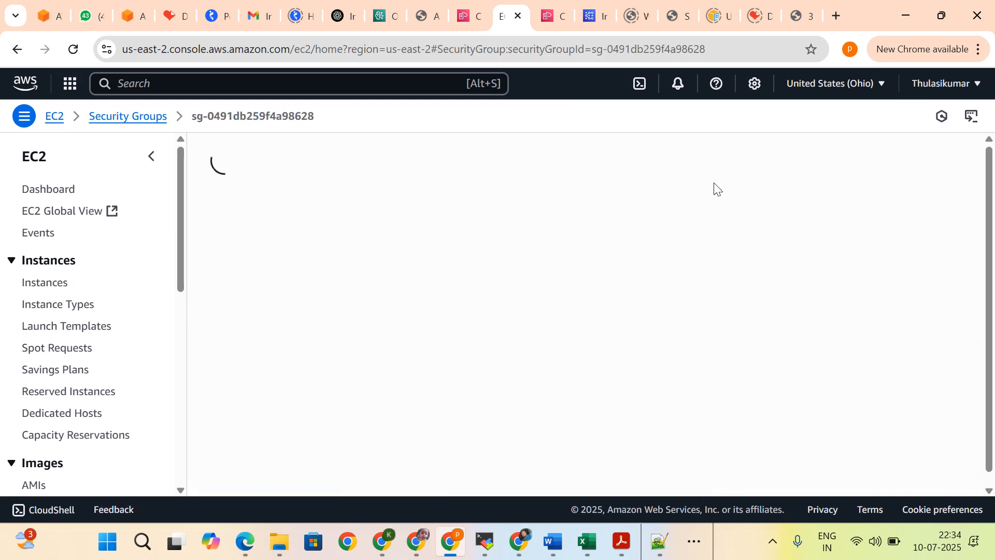
Step: Review the port ranges and sources of the frontend security group's inbound rules and open 3.129.45.196 in a new browser tab
{"action": "scroll", "coordinate": [674, 233], "scroll_direction": "down", "scroll_amount": 2}
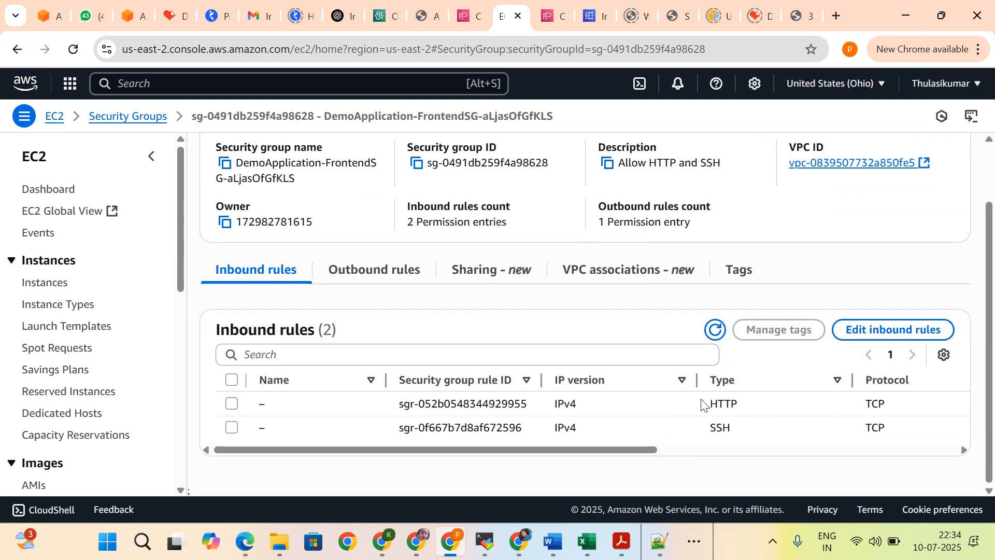
{"action": "left_click_drag", "start_coordinate": [603, 451], "coordinate": [829, 439]}
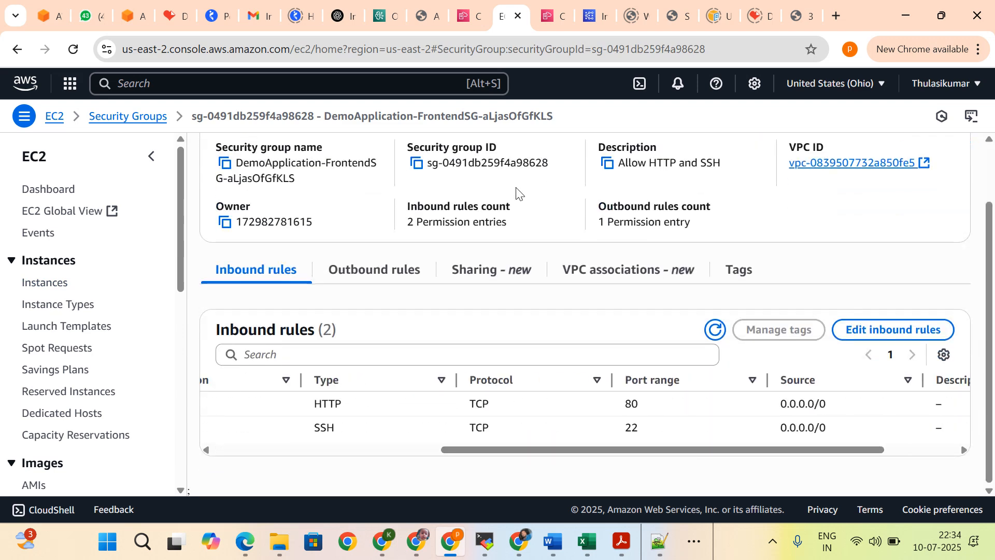
{"action": "left_click", "coordinate": [835, 15]}
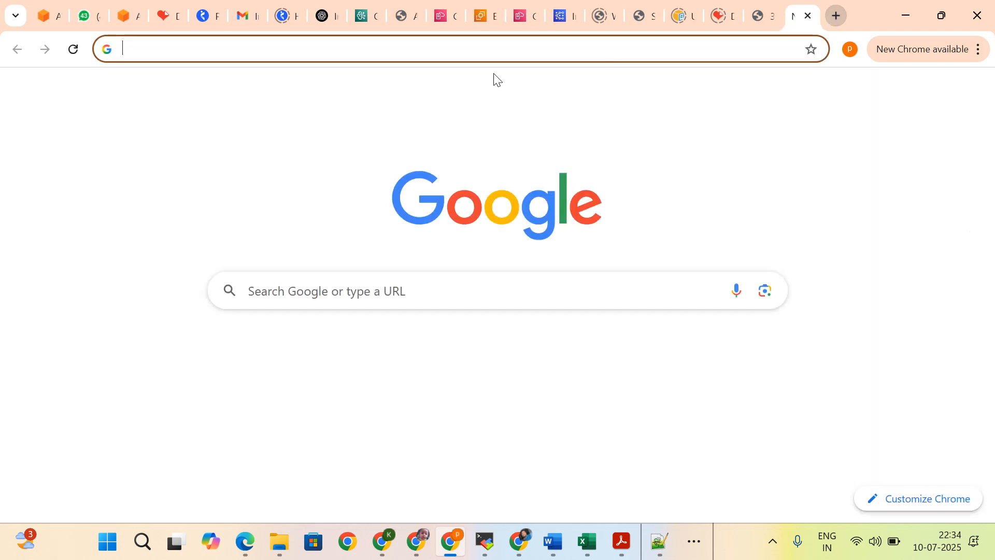
{"action": "key", "text": "ctrl+v"}
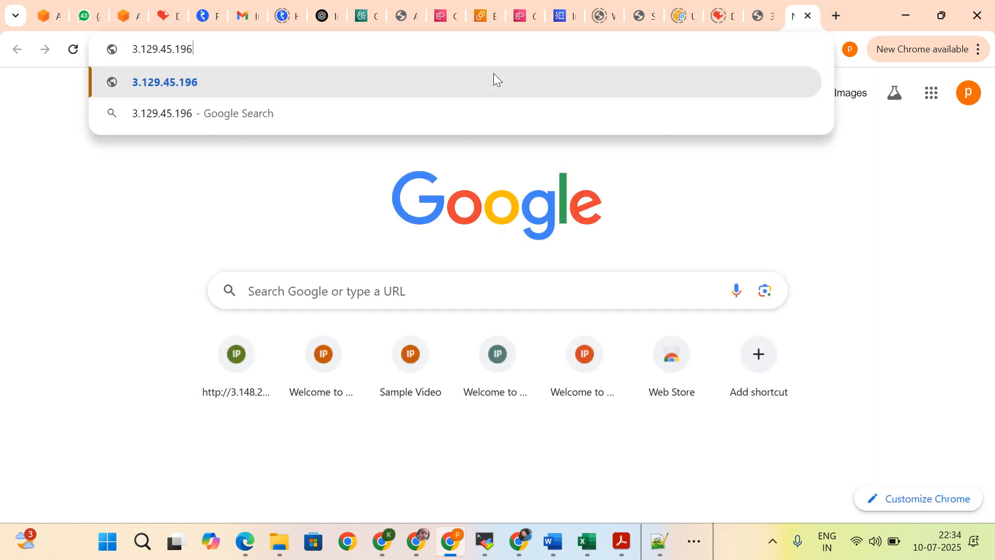
{"action": "left_click", "coordinate": [493, 79]}
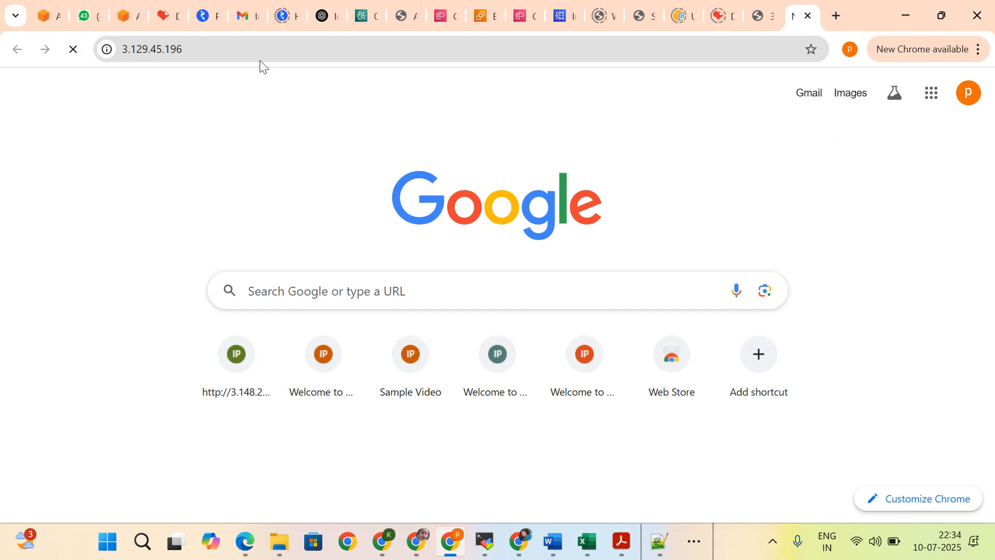
Step: Load 3.129.45.196 over http instead of https and examine the heading of the frontend server's page
{"action": "left_click", "coordinate": [218, 49]}
{"action": "left_click", "coordinate": [235, 53]}
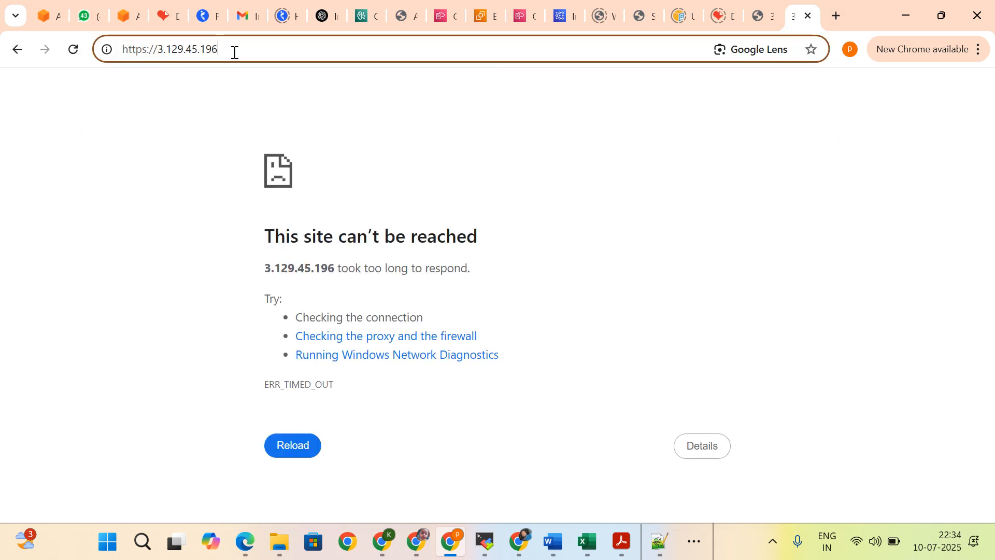
{"action": "key", "text": "BackSpace"}
{"action": "key", "text": "BackSpace"}
{"action": "left_click", "coordinate": [209, 87]}
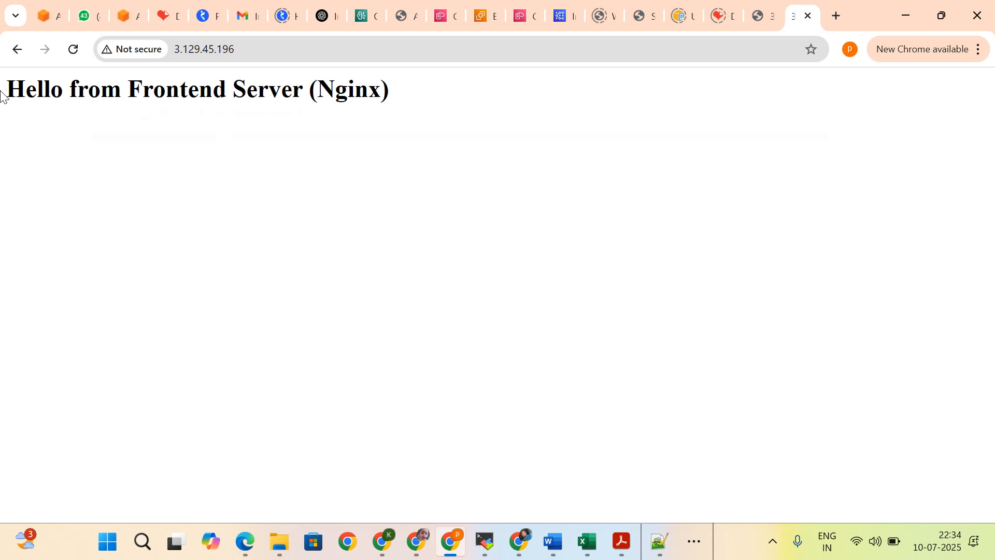
{"action": "left_click_drag", "start_coordinate": [3, 95], "coordinate": [393, 124]}
{"action": "left_click", "coordinate": [449, 180]}
Step: Return to the CloudFormation stack page and delete the DemoApplication stack permanently
{"action": "left_click", "coordinate": [364, 14]}
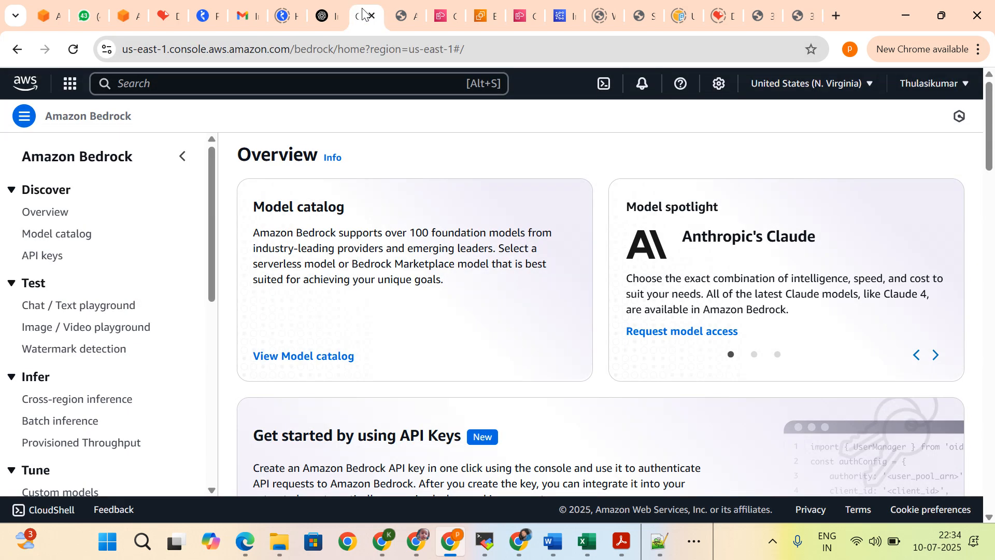
{"action": "left_click", "coordinate": [491, 18]}
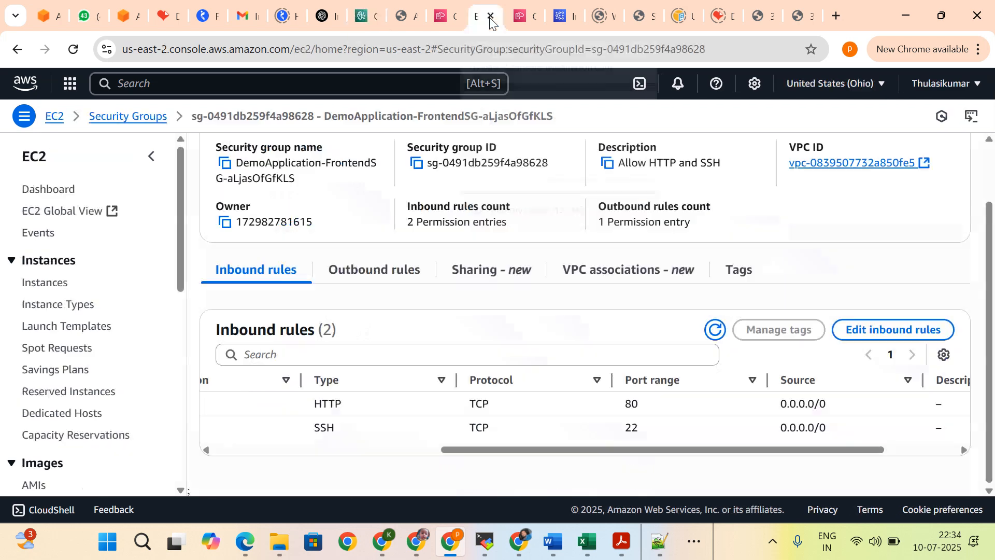
{"action": "left_click", "coordinate": [523, 18]}
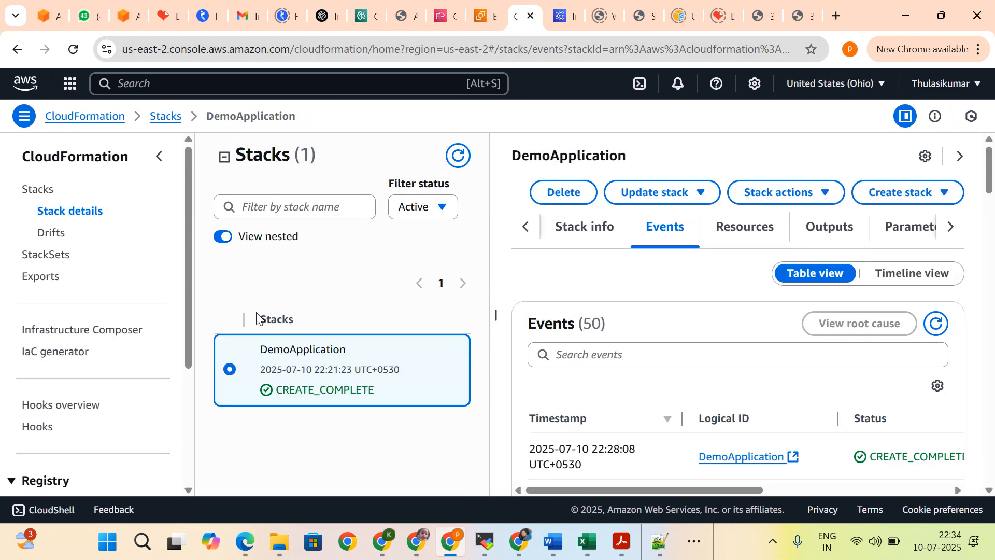
{"action": "left_click", "coordinate": [563, 194]}
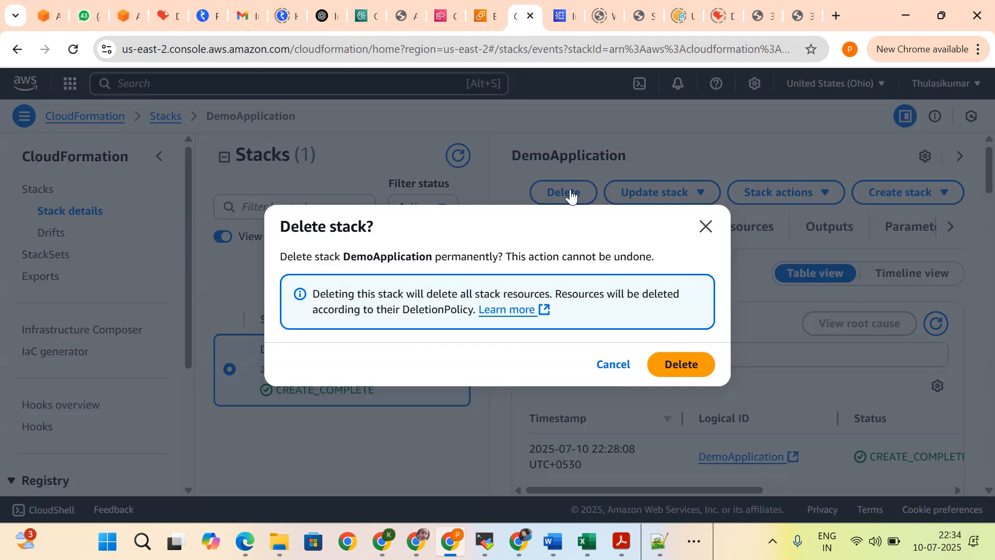
{"action": "left_click", "coordinate": [685, 364]}
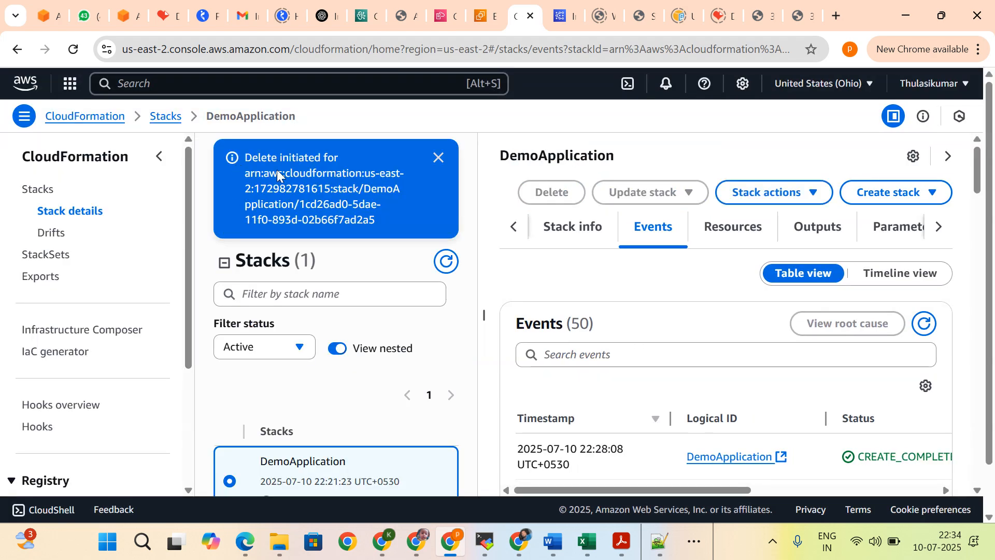
Step: Refresh the DemoApplication stack's events and examine the deletion status of its resources and of the stack itself
{"action": "scroll", "coordinate": [710, 405], "scroll_direction": "down", "scroll_amount": 1}
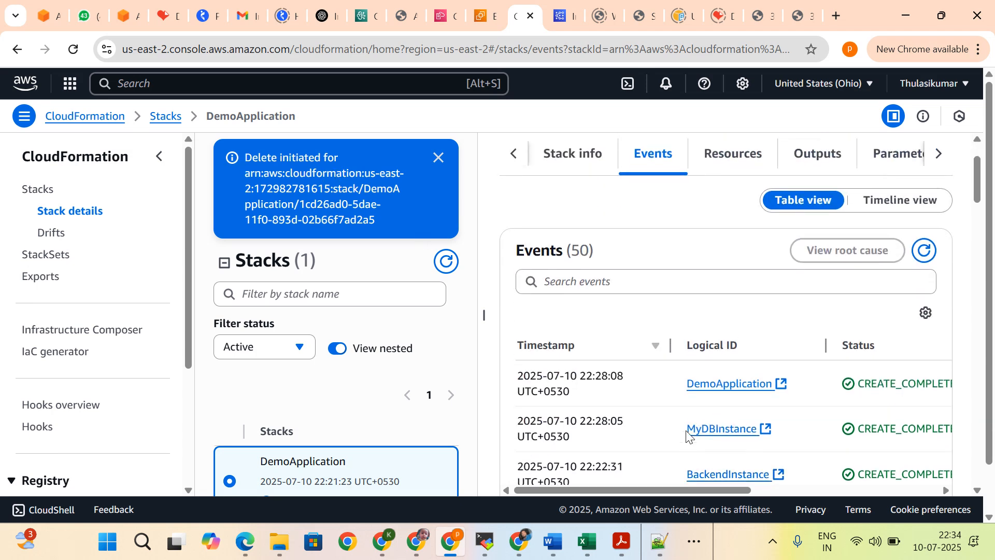
{"action": "scroll", "coordinate": [687, 433], "scroll_direction": "up", "scroll_amount": 1}
{"action": "left_click", "coordinate": [925, 326]}
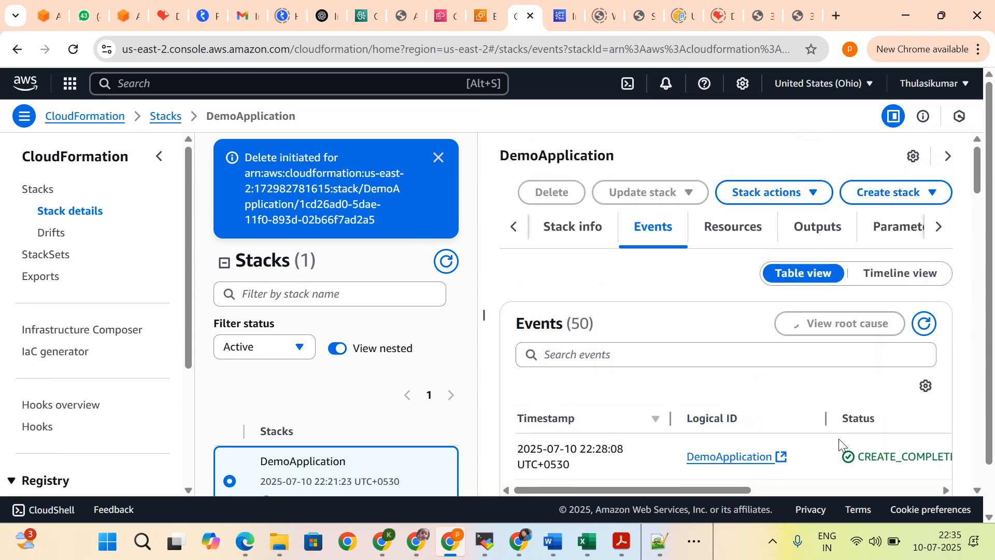
{"action": "scroll", "coordinate": [858, 459], "scroll_direction": "down", "scroll_amount": 1}
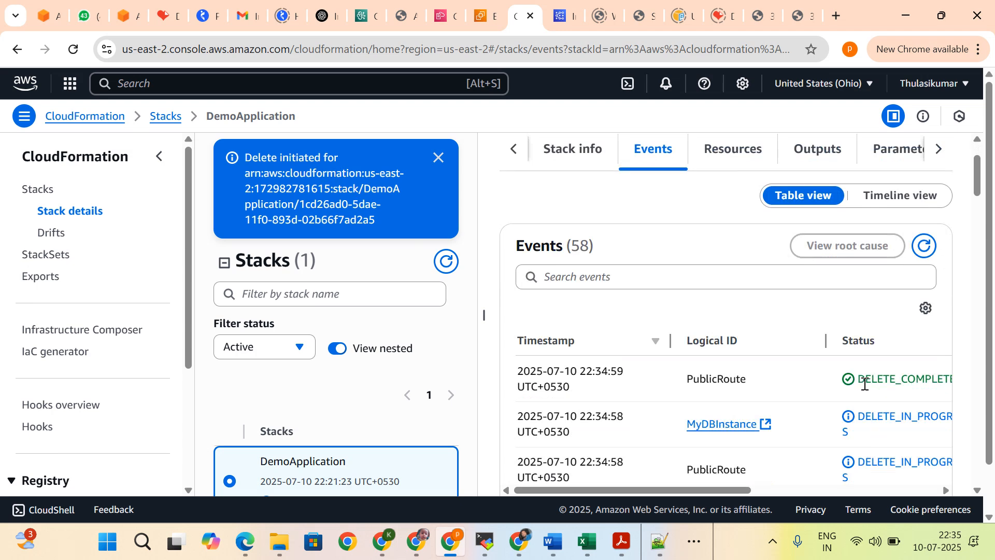
{"action": "left_click_drag", "start_coordinate": [864, 383], "coordinate": [980, 387]}
{"action": "left_click_drag", "start_coordinate": [850, 492], "coordinate": [607, 466]}
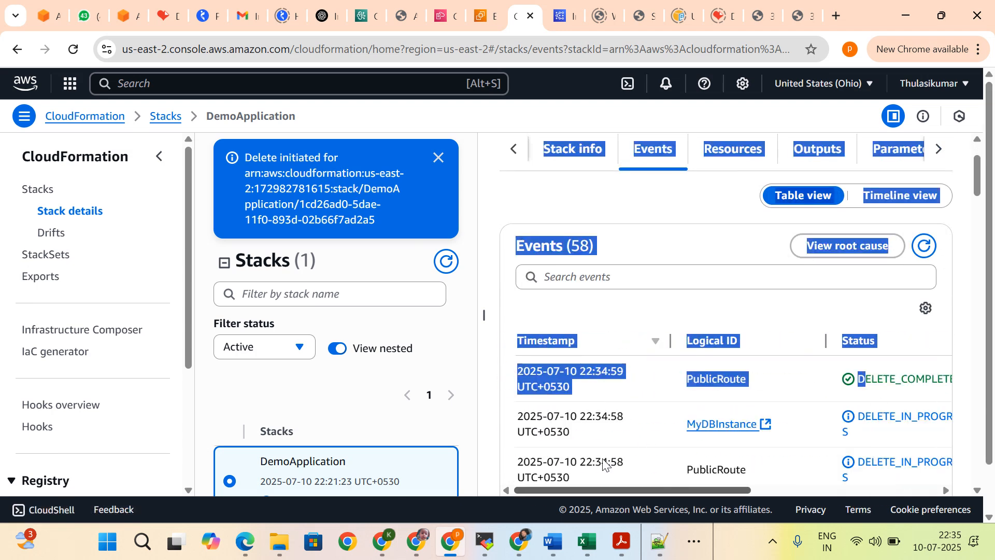
{"action": "left_click", "coordinate": [713, 255]}
{"action": "scroll", "coordinate": [713, 255], "scroll_direction": "up", "scroll_amount": 1}
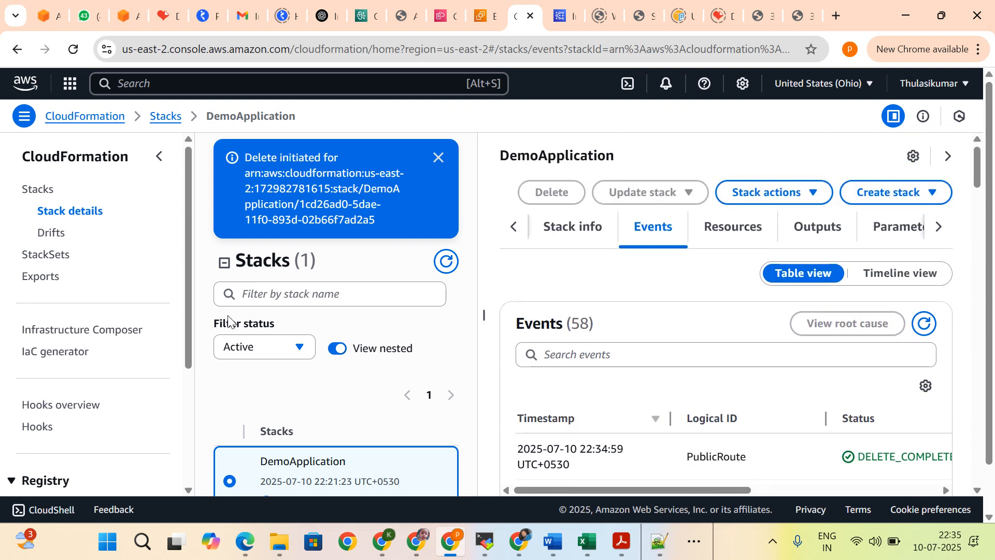
{"action": "scroll", "coordinate": [518, 371], "scroll_direction": "down", "scroll_amount": 1}
{"action": "scroll", "coordinate": [309, 397], "scroll_direction": "down", "scroll_amount": 1}
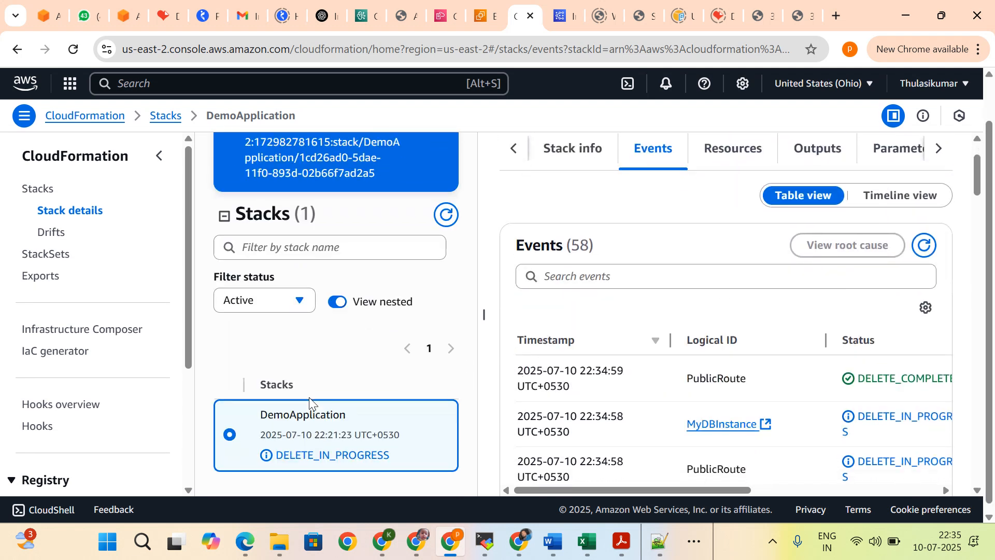
{"action": "scroll", "coordinate": [309, 397], "scroll_direction": "up", "scroll_amount": 1}
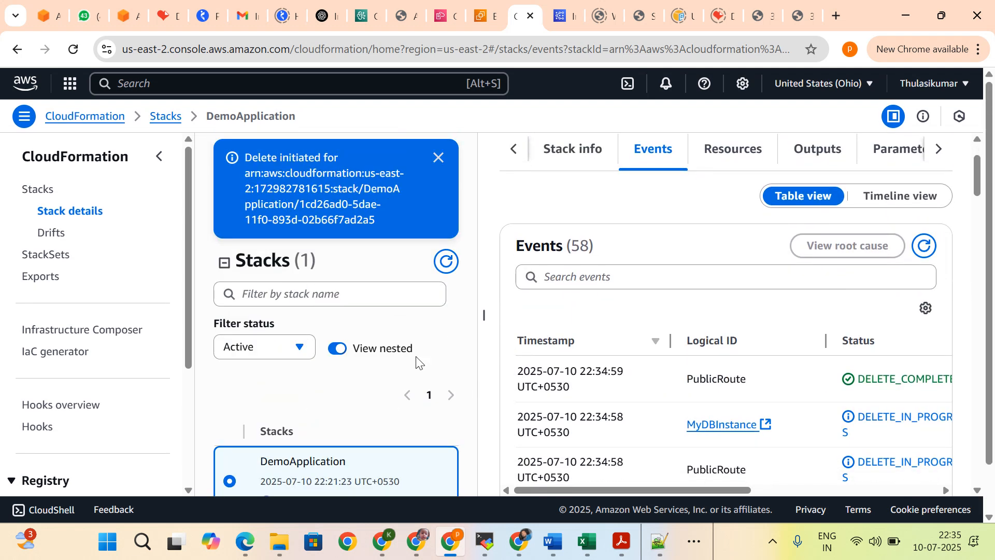